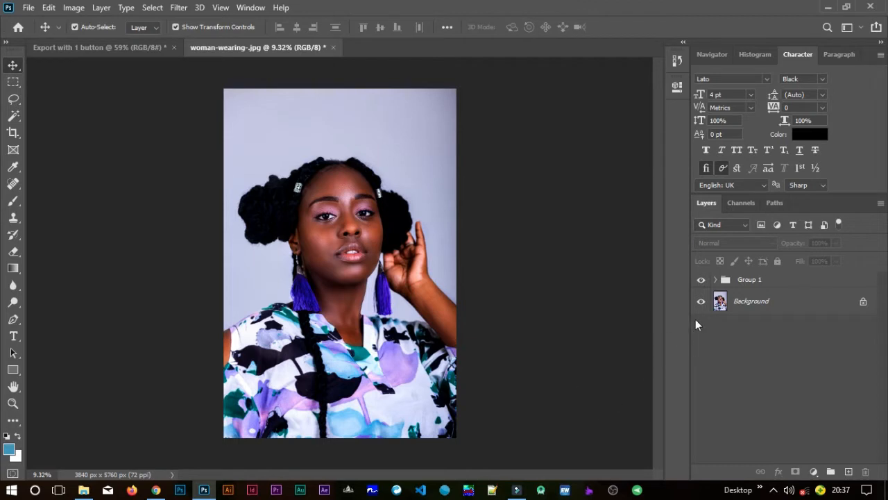
# - Compare the portrait with and without Group 1, and inspect the layers the group contains
pyautogui.click(701, 279)
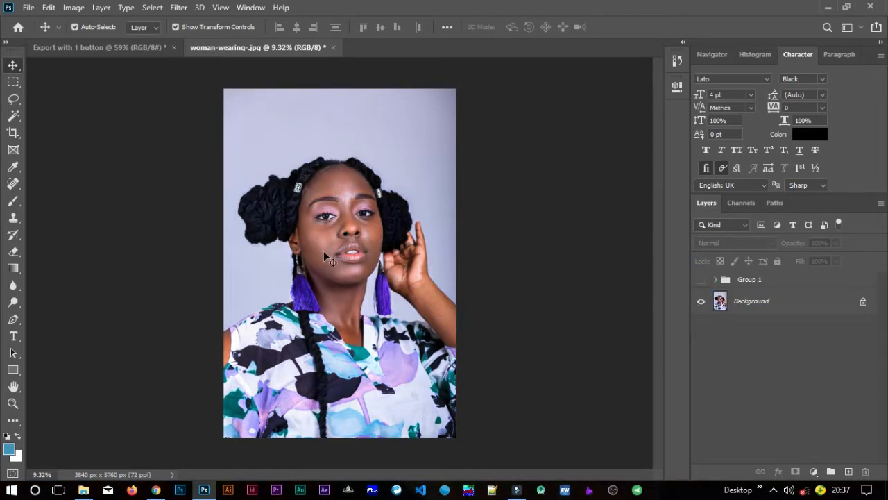
pyautogui.click(695, 281)
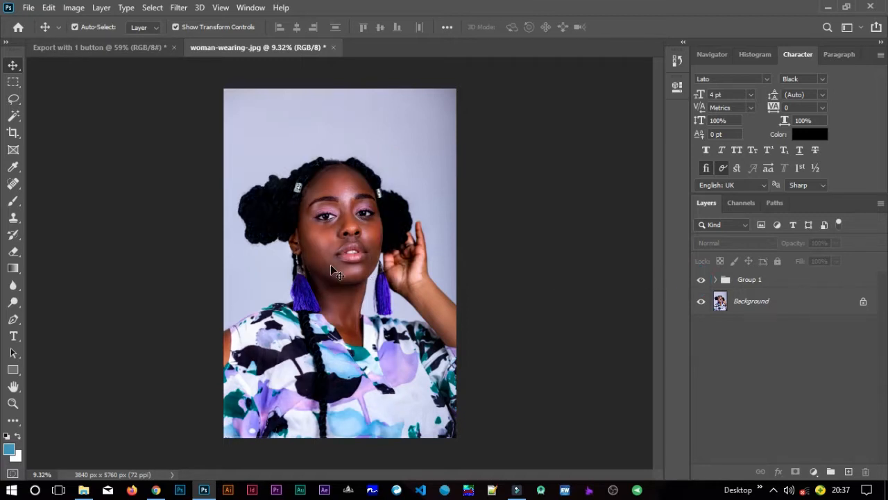
pyautogui.click(716, 281)
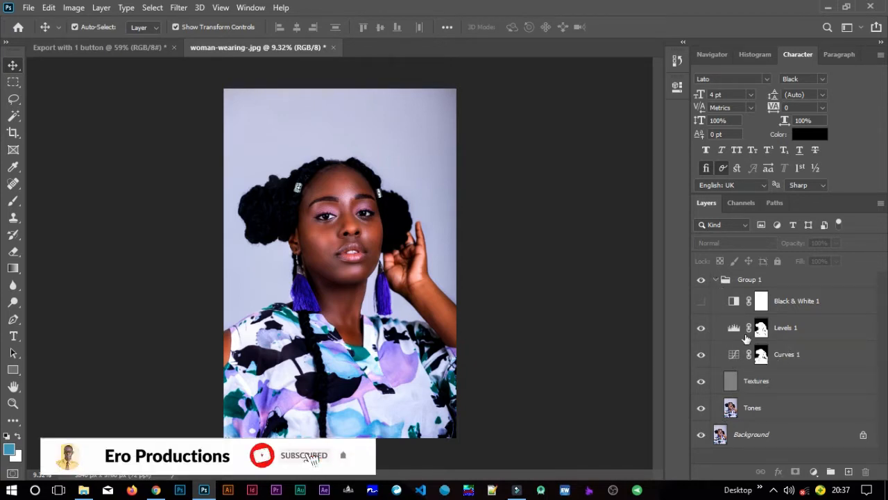
pyautogui.click(714, 279)
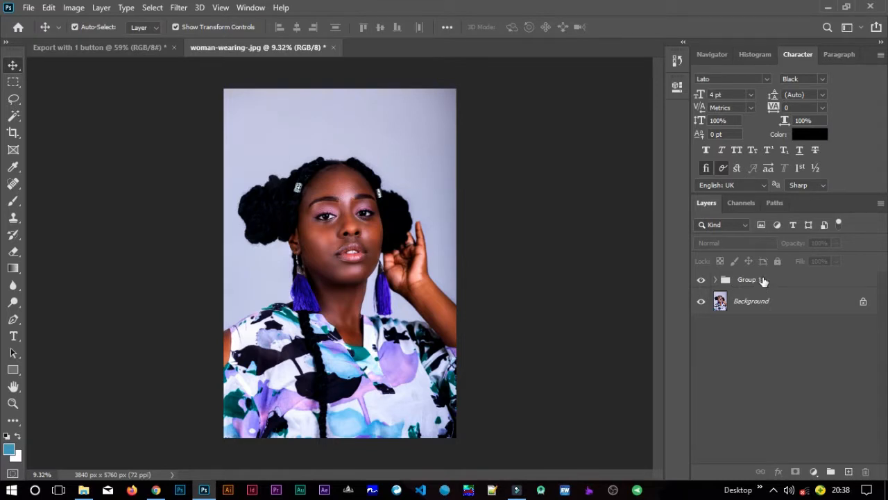
# - Delete Group 1 and duplicate the Background layer twice
pyautogui.moveTo(769, 279); pyautogui.dragTo(866, 472)
pyautogui.moveTo(757, 286); pyautogui.dragTo(849, 471)
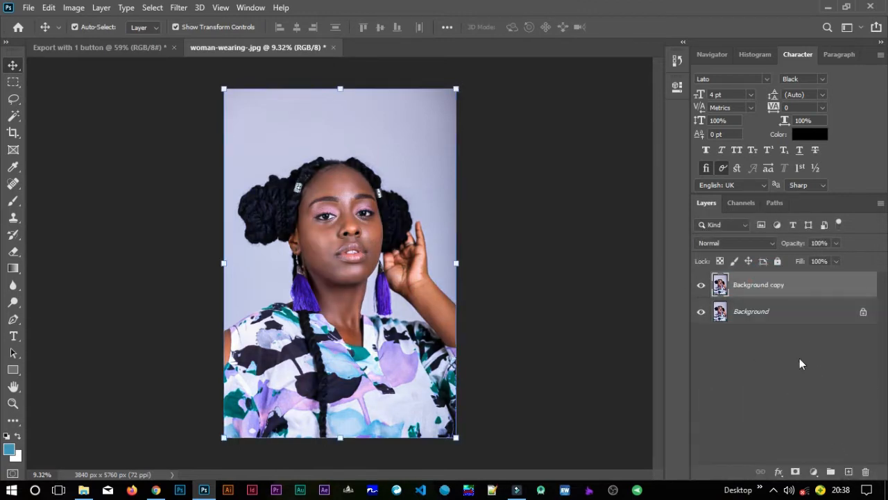
pyautogui.moveTo(760, 284); pyautogui.dragTo(849, 472)
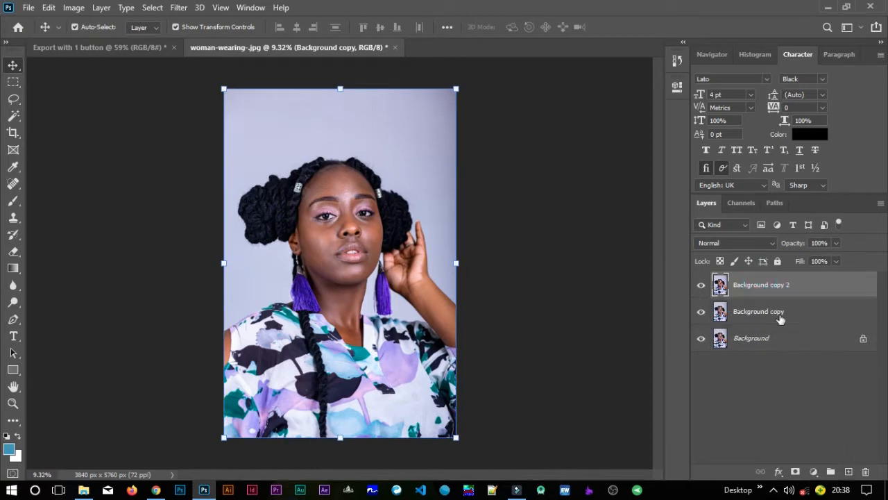
# - Hide the Background layer, and rename the lower copy "Skin tones" and the upper copy "Textures"
pyautogui.click(701, 338)
pyautogui.doubleClick(782, 311)
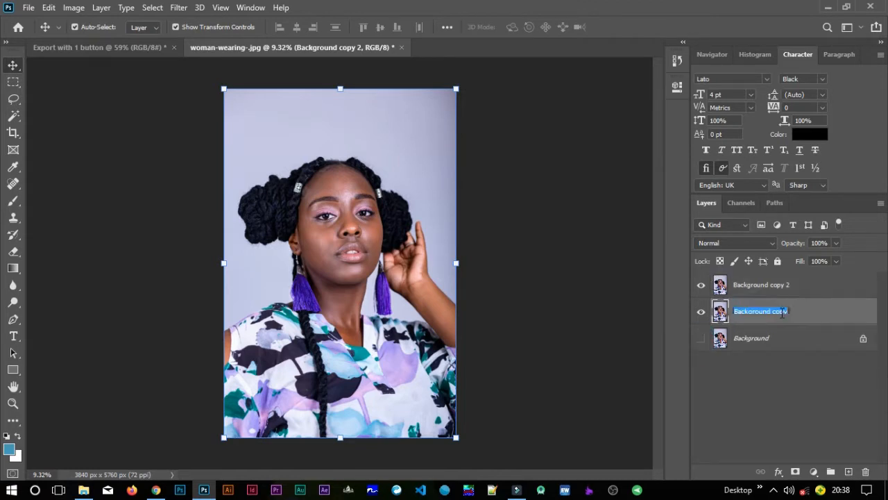
pyautogui.write('Skin tones')
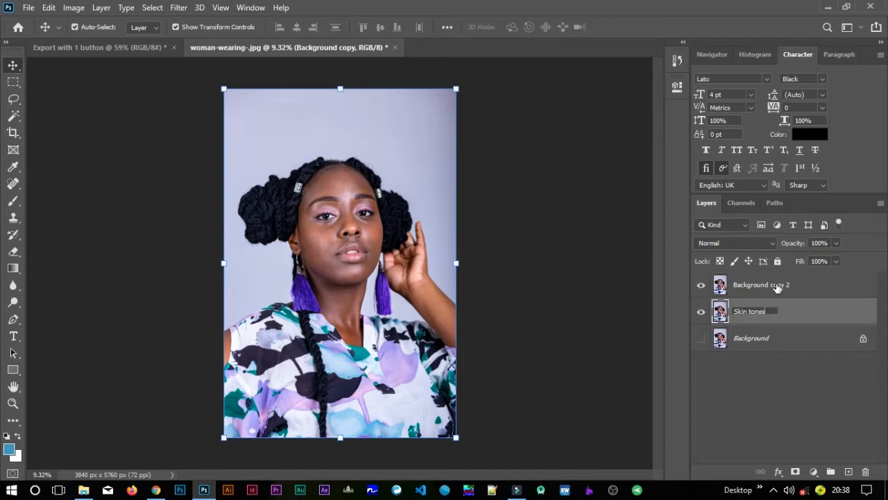
pyautogui.doubleClick(776, 285)
pyautogui.write('T')
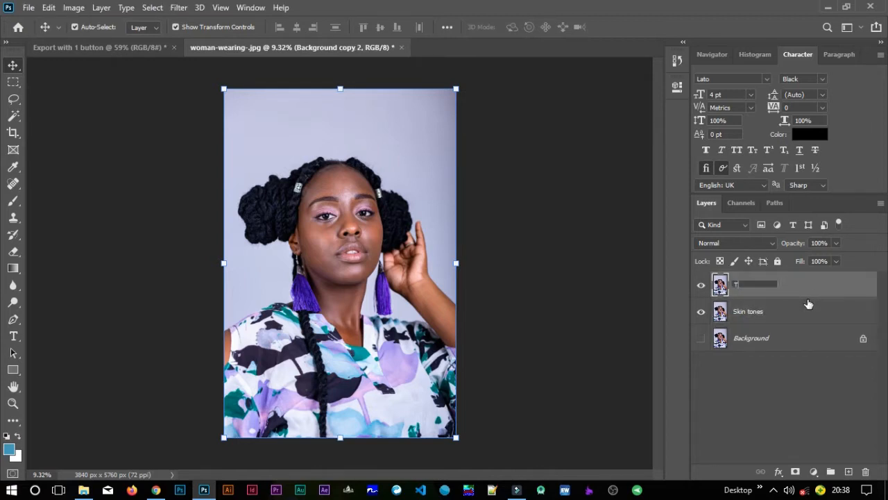
pyautogui.write('extures')
pyautogui.press('Return')
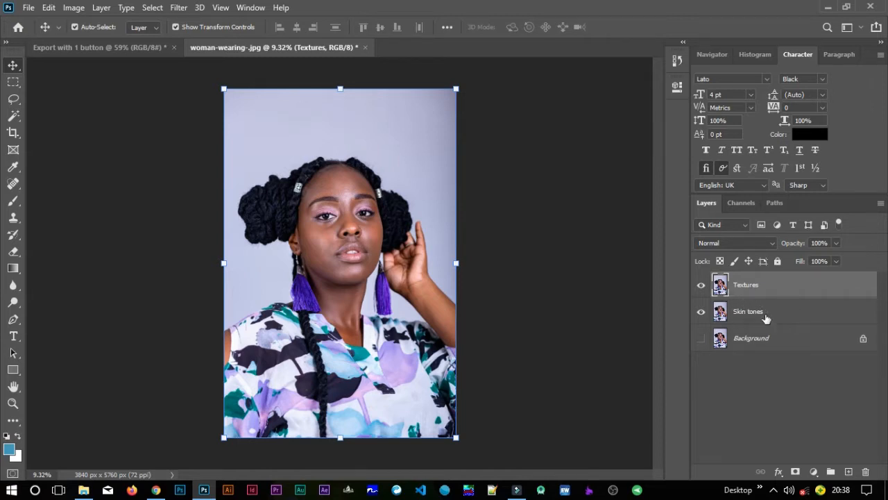
# - Hide the Textures layer and open the Gaussian Blur filter for the Skin tones layer
pyautogui.click(756, 317)
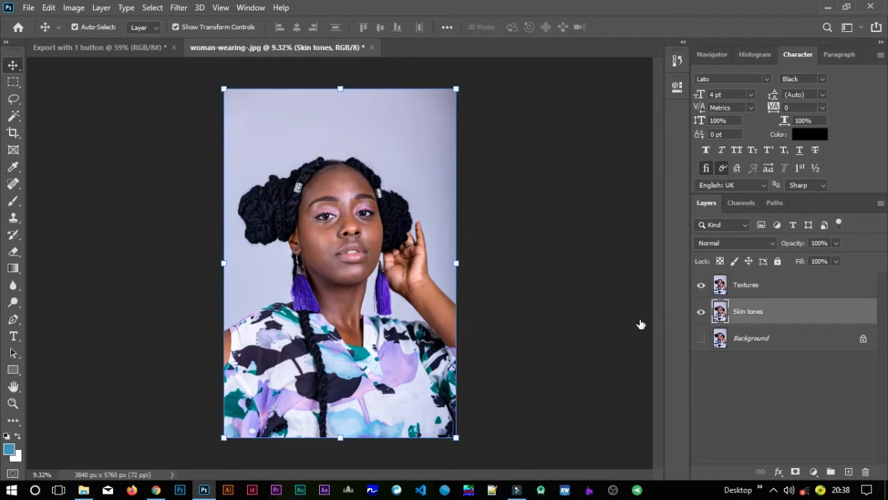
pyautogui.click(599, 321)
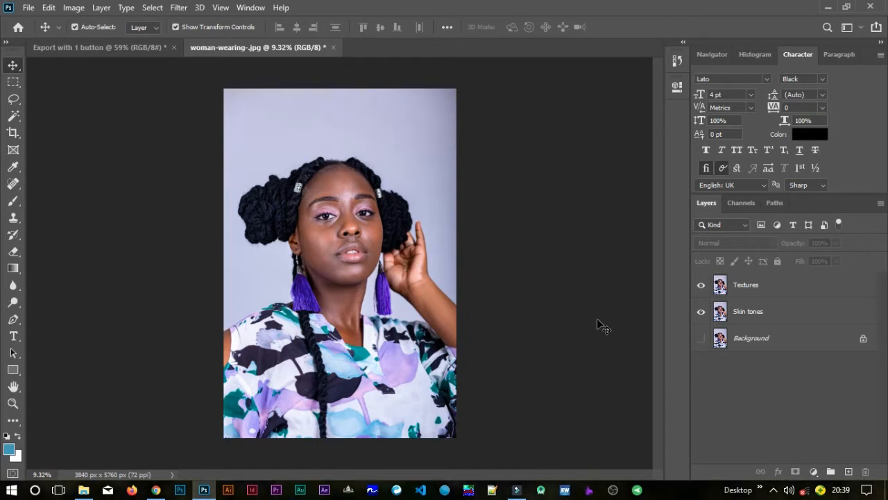
pyautogui.click(763, 318)
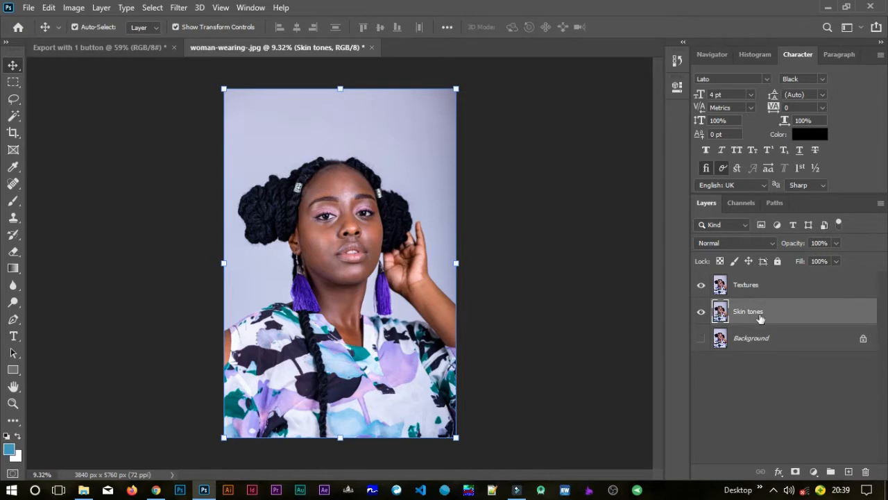
pyautogui.click(701, 285)
pyautogui.click(178, 7)
pyautogui.moveTo(277, 154)
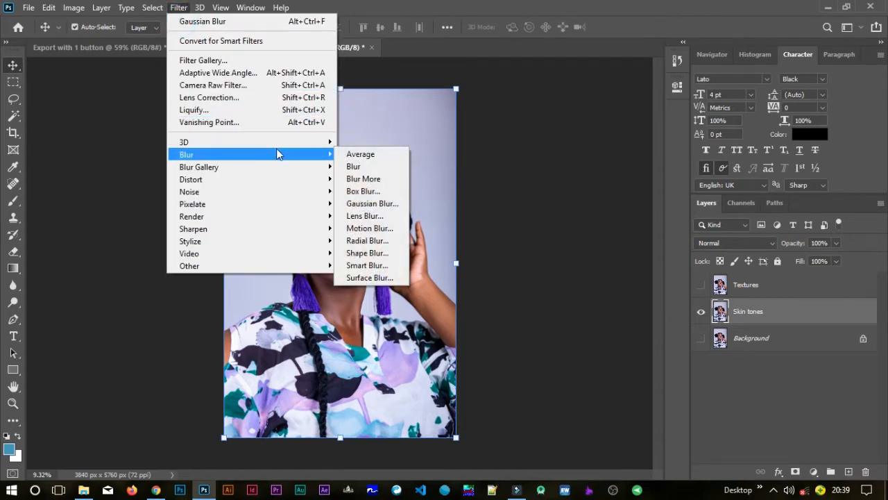
pyautogui.click(367, 204)
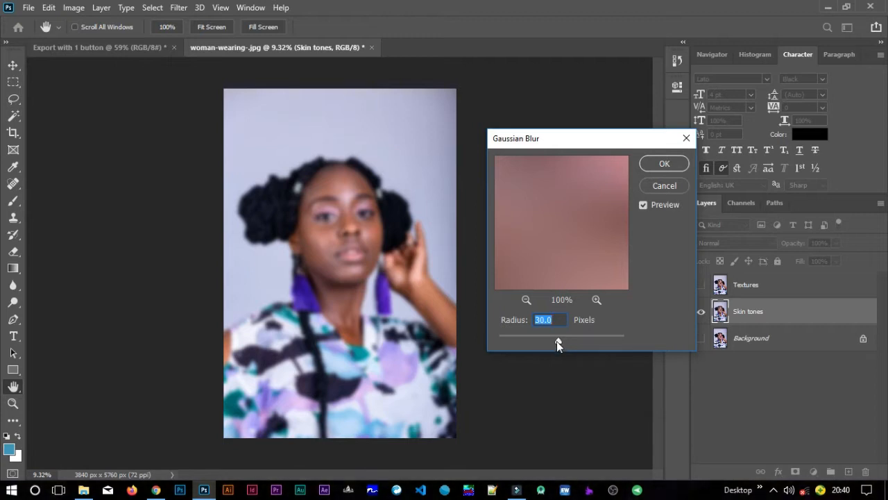
# - Examine the forehead skin in the Gaussian Blur preview at 33% with the radius lowered to 0.1 pixels
pyautogui.moveTo(554, 342); pyautogui.dragTo(486, 341)
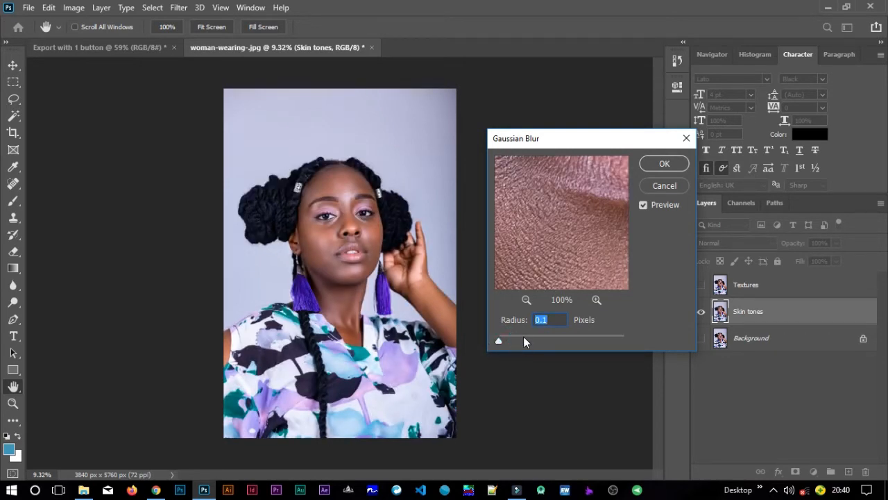
pyautogui.click(526, 300)
pyautogui.click(526, 300)
pyautogui.click(526, 300)
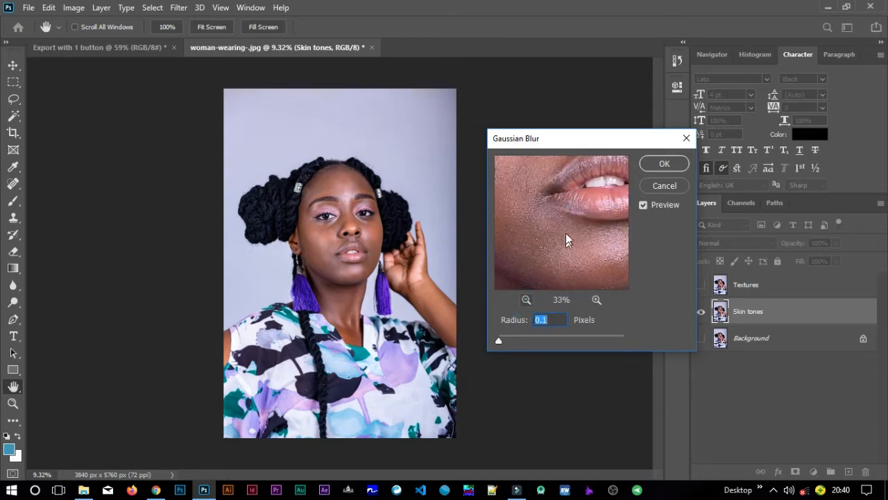
pyautogui.moveTo(549, 238); pyautogui.dragTo(550, 258)
pyautogui.moveTo(554, 210); pyautogui.dragTo(571, 234)
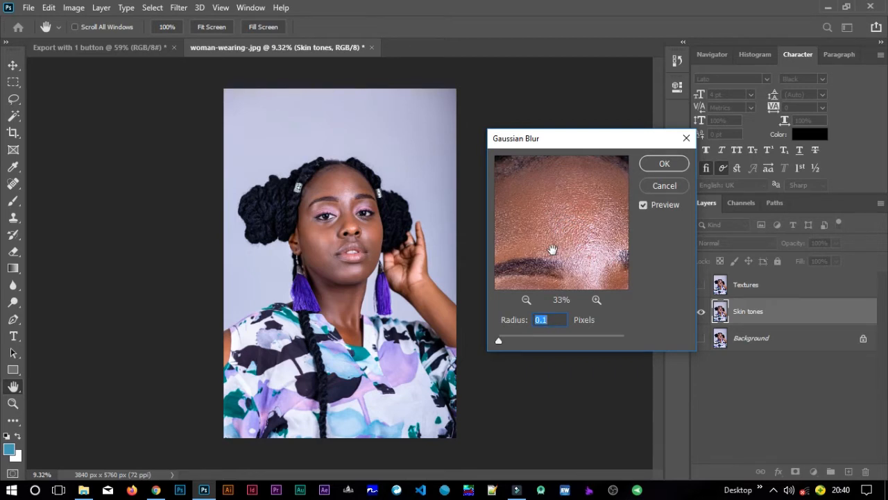
pyautogui.click(526, 301)
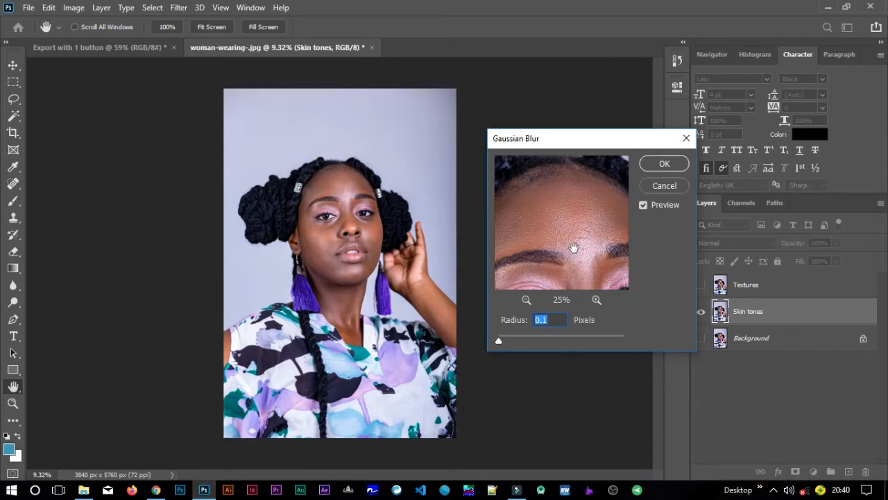
pyautogui.click(595, 300)
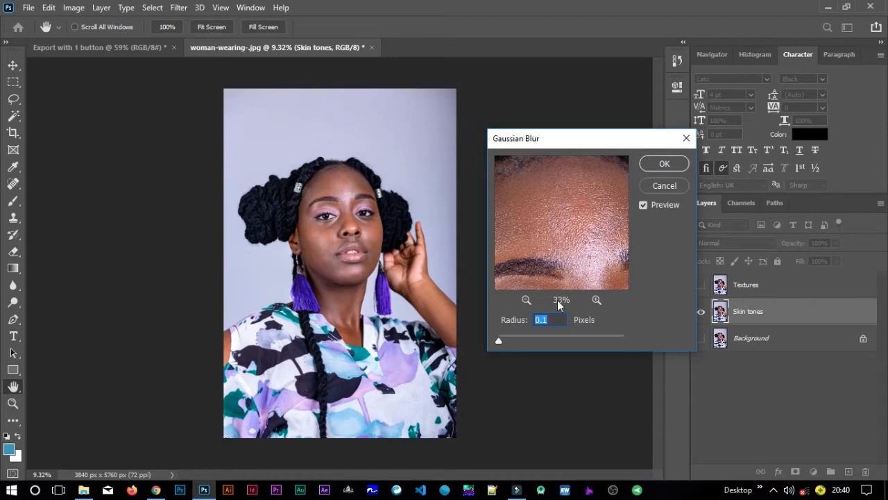
# - Raise the Gaussian Blur radius to 7.2 pixels and apply the blur to the Skin tones layer
pyautogui.moveTo(498, 340); pyautogui.dragTo(512, 340)
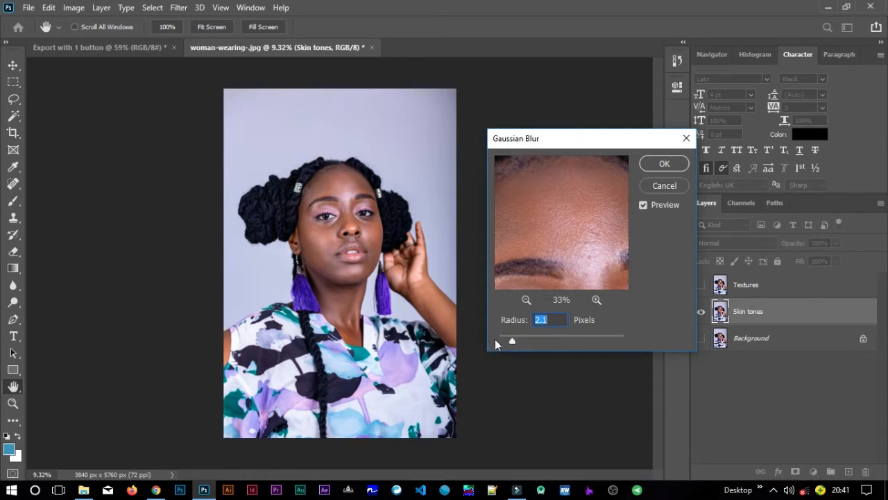
pyautogui.moveTo(514, 342); pyautogui.dragTo(523, 347)
pyautogui.moveTo(522, 341); pyautogui.dragTo(525, 343)
pyautogui.moveTo(535, 342); pyautogui.dragTo(539, 342)
pyautogui.click(543, 340)
pyautogui.click(540, 343)
pyautogui.moveTo(541, 341); pyautogui.dragTo(538, 342)
pyautogui.click(540, 341)
pyautogui.click(666, 165)
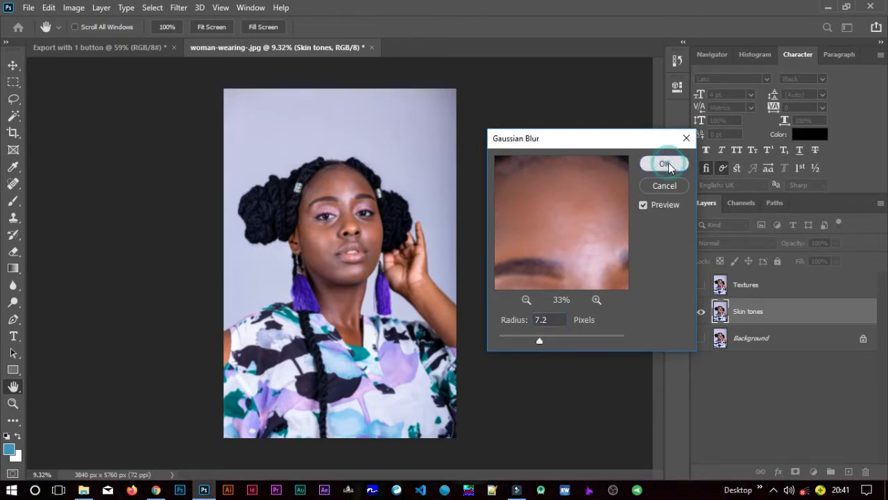
pyautogui.press('v')
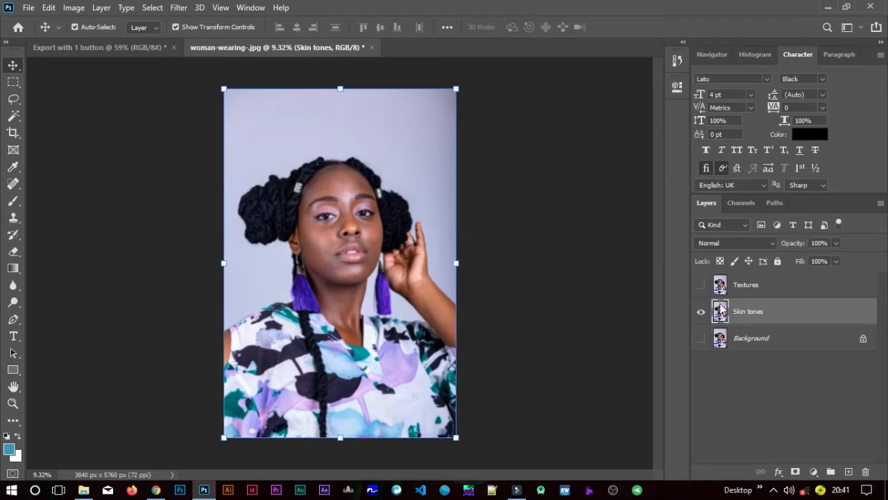
# - Show the Textures layer again and open Apply Image for it
pyautogui.click(700, 285)
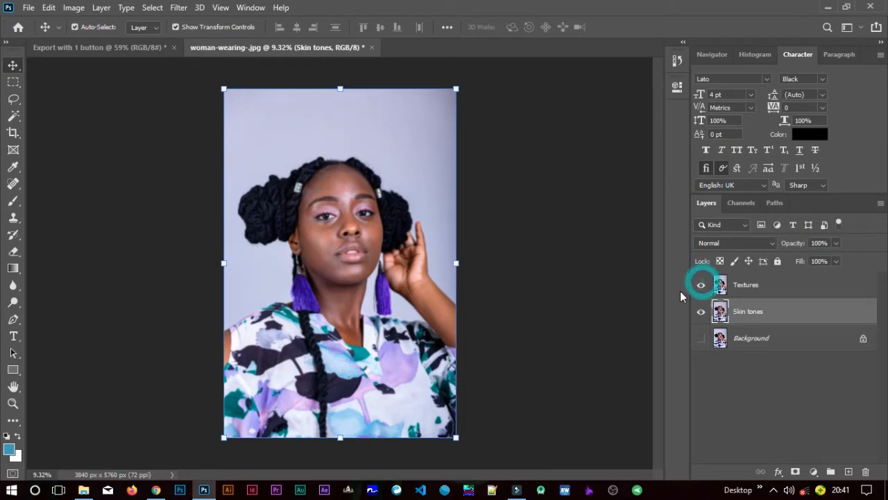
pyautogui.click(749, 291)
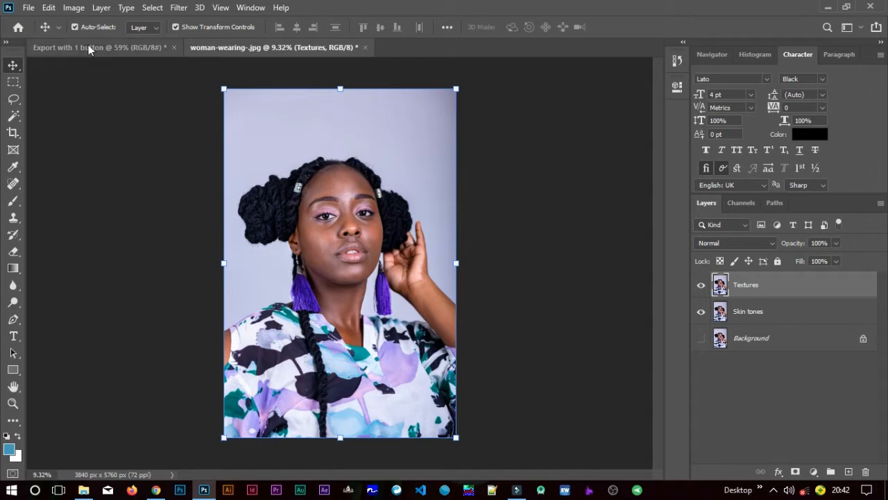
pyautogui.click(74, 7)
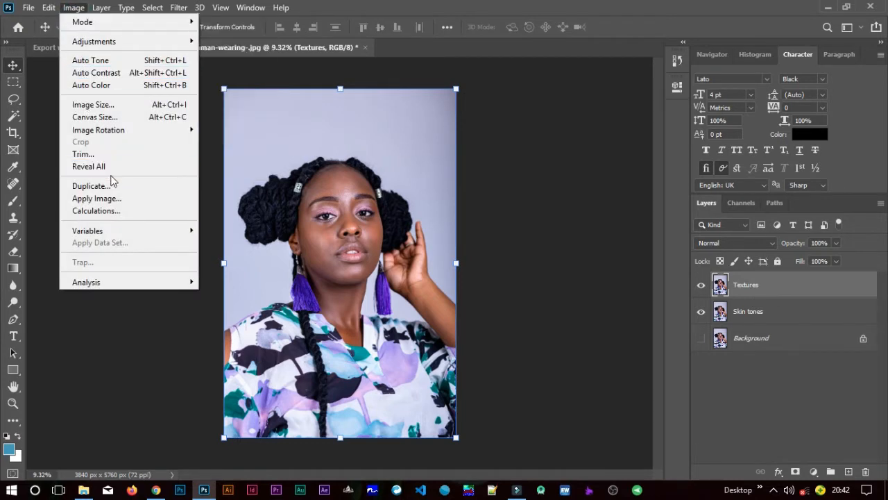
pyautogui.click(131, 199)
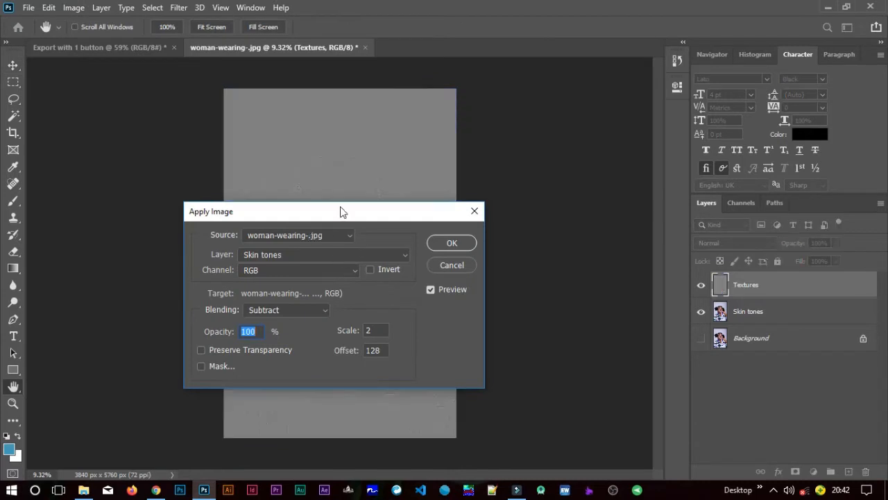
# - Apply the Skin tones layer to the Textures layer with Subtract blending, scale 2 and offset 128
pyautogui.moveTo(347, 209); pyautogui.dragTo(634, 150)
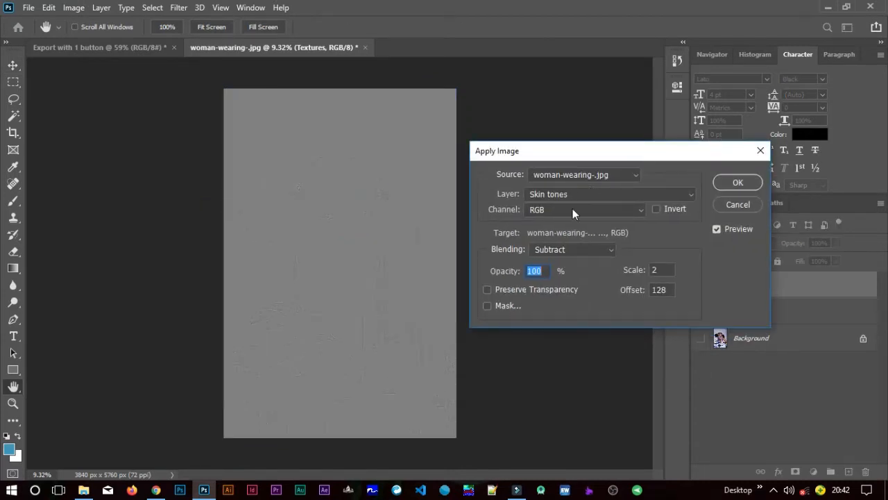
pyautogui.click(553, 195)
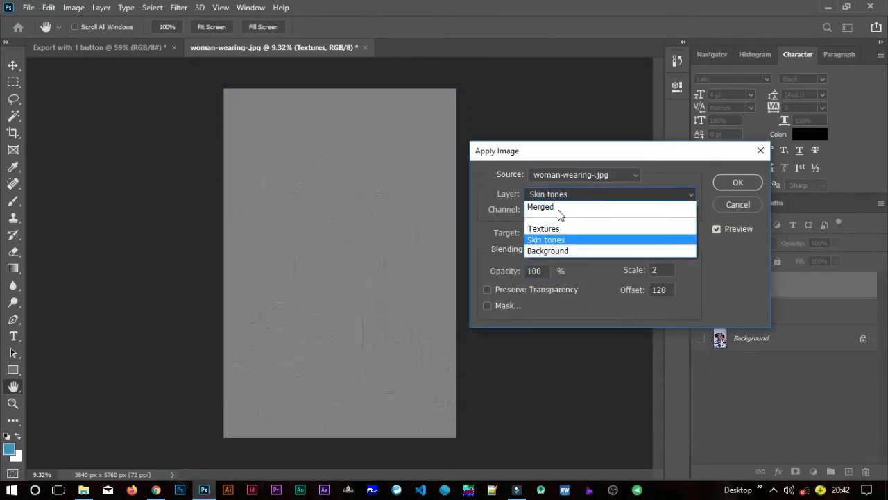
pyautogui.click(535, 240)
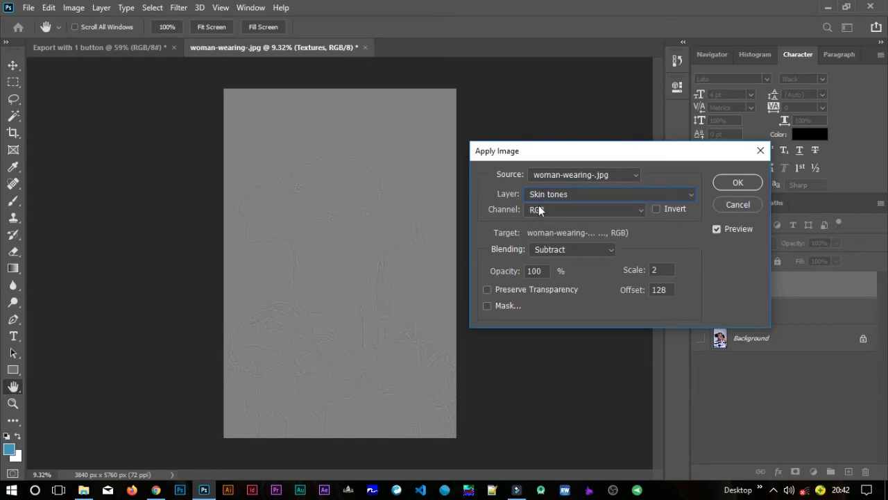
pyautogui.click(563, 250)
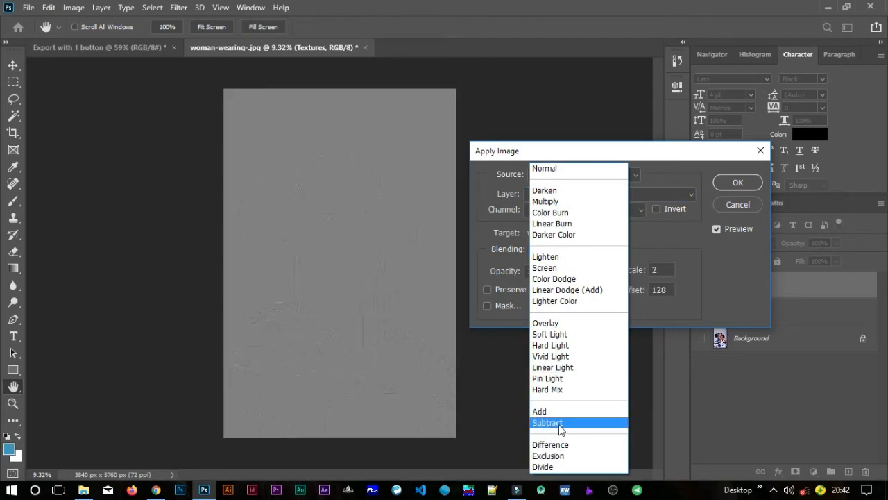
pyautogui.click(555, 423)
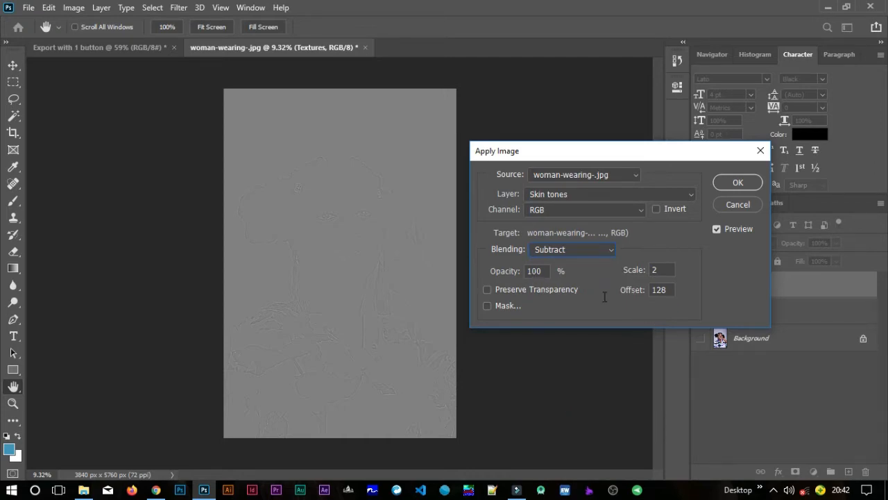
pyautogui.moveTo(644, 158); pyautogui.dragTo(648, 130)
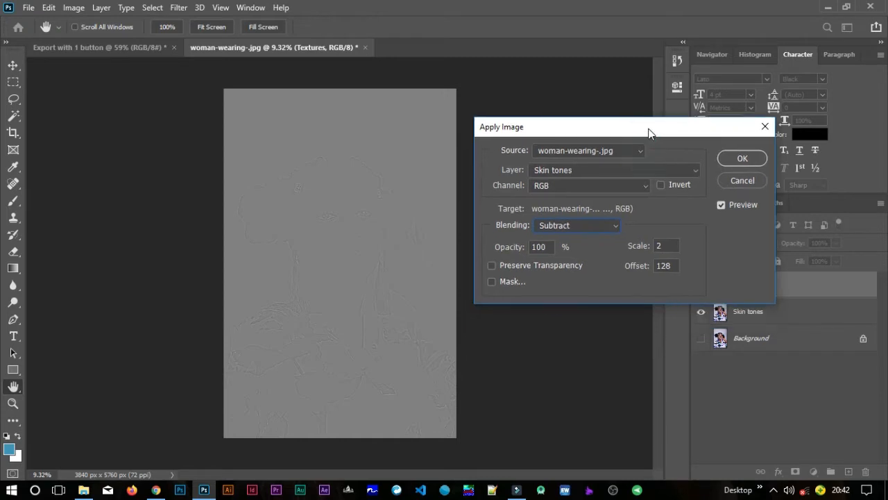
pyautogui.doubleClick(668, 241)
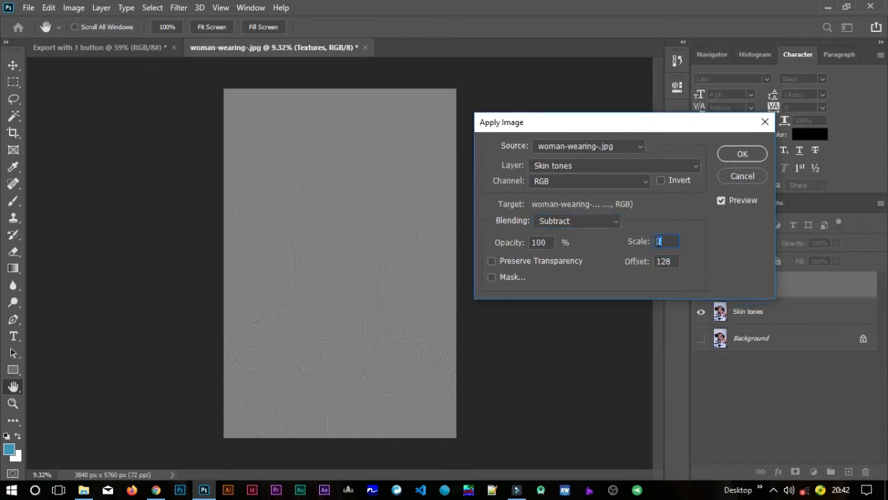
pyautogui.doubleClick(670, 262)
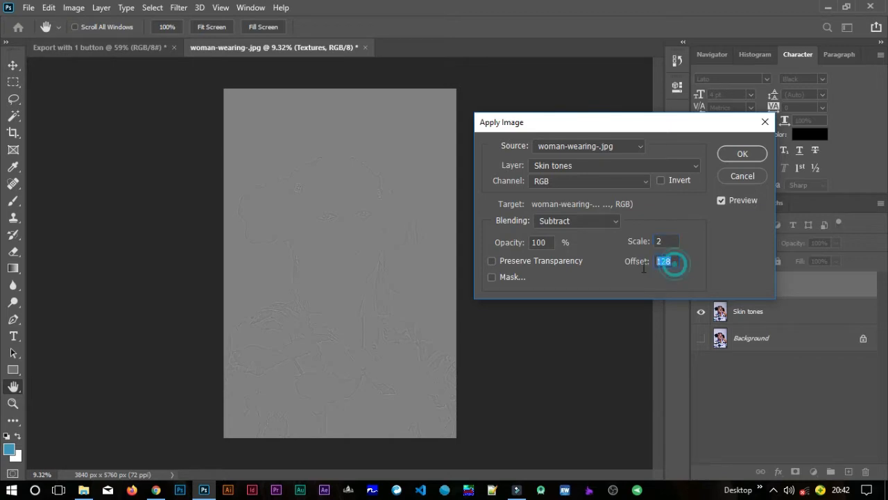
pyautogui.write('128')
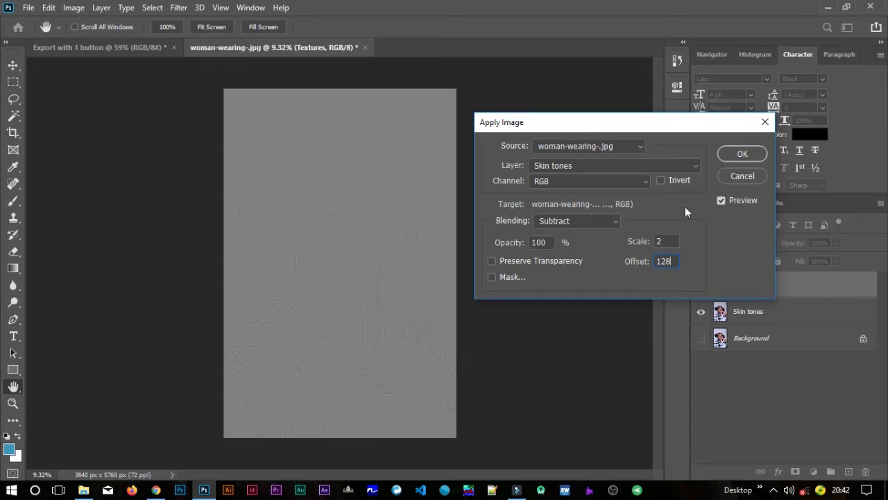
pyautogui.click(739, 152)
# - Set the Textures layer's blend mode to Linear Light
pyautogui.press('v')
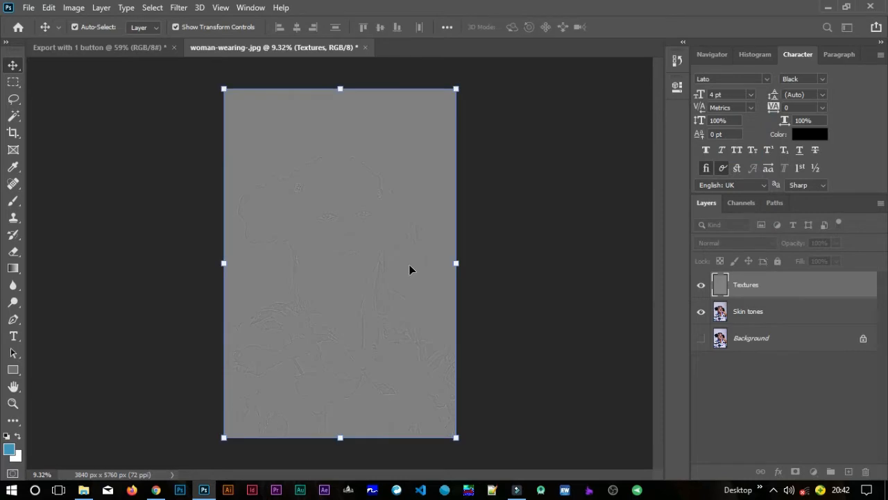
pyautogui.press('z')
pyautogui.moveTo(359, 237); pyautogui.dragTo(393, 252)
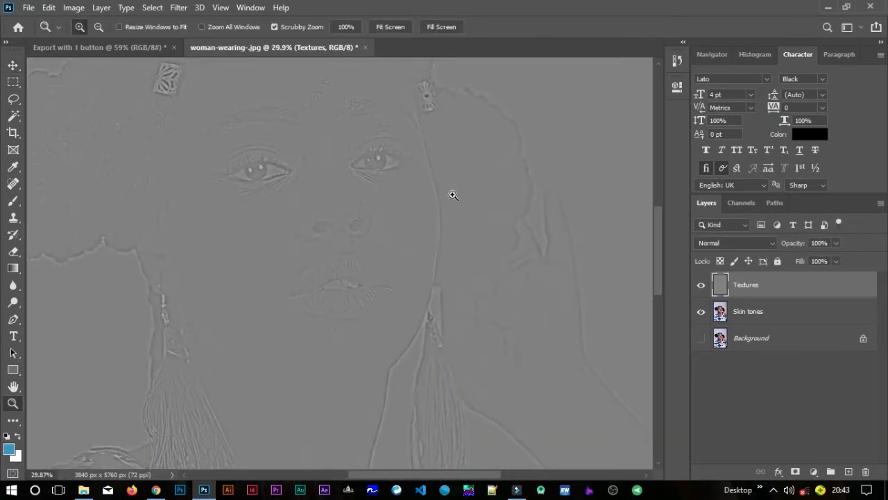
pyautogui.moveTo(280, 178); pyautogui.dragTo(388, 254)
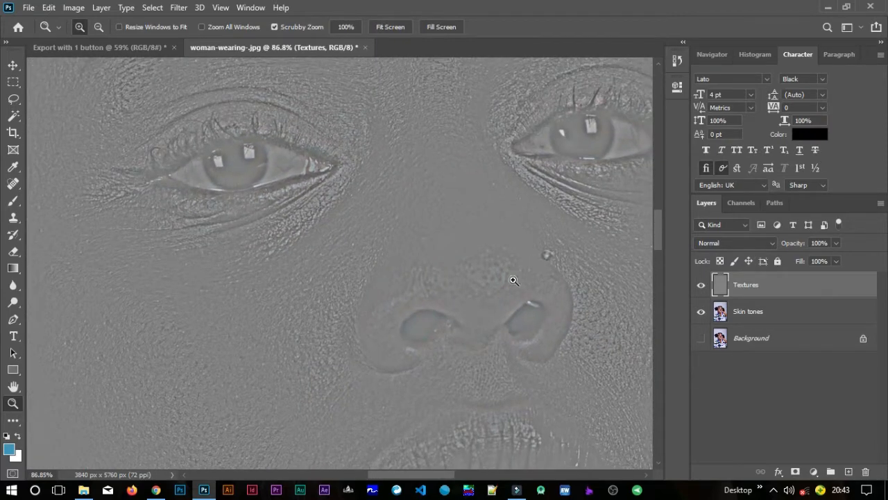
pyautogui.moveTo(406, 206); pyautogui.dragTo(382, 331)
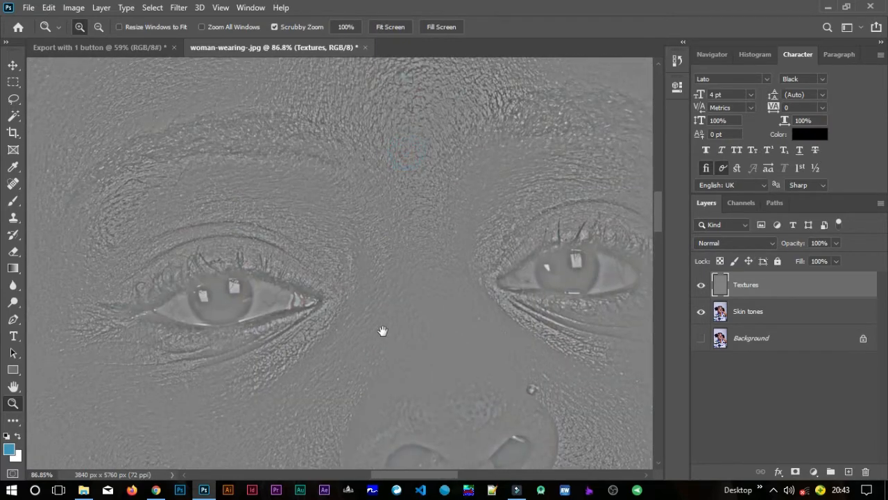
pyautogui.moveTo(423, 264); pyautogui.dragTo(410, 365)
pyautogui.moveTo(406, 208); pyautogui.dragTo(412, 263)
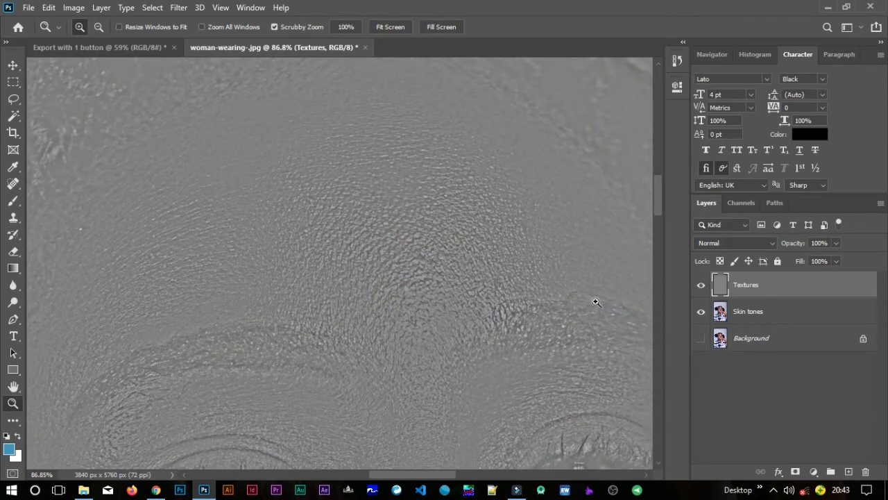
pyautogui.click(751, 245)
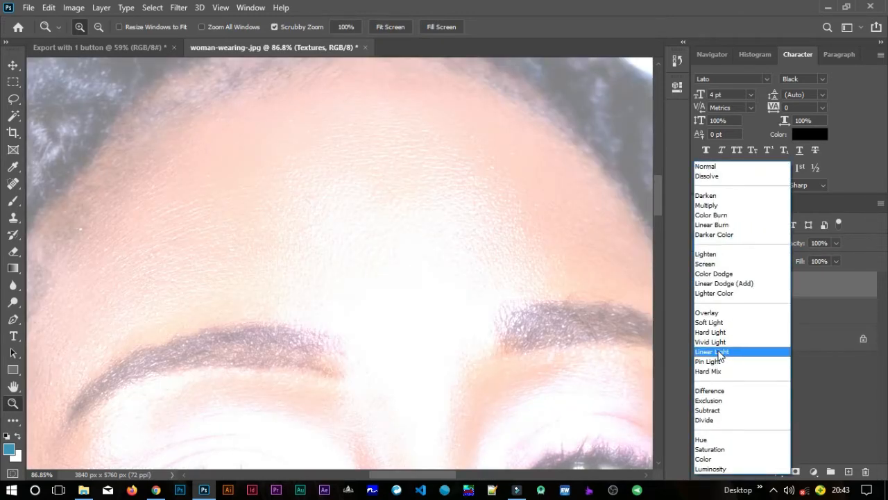
pyautogui.click(721, 352)
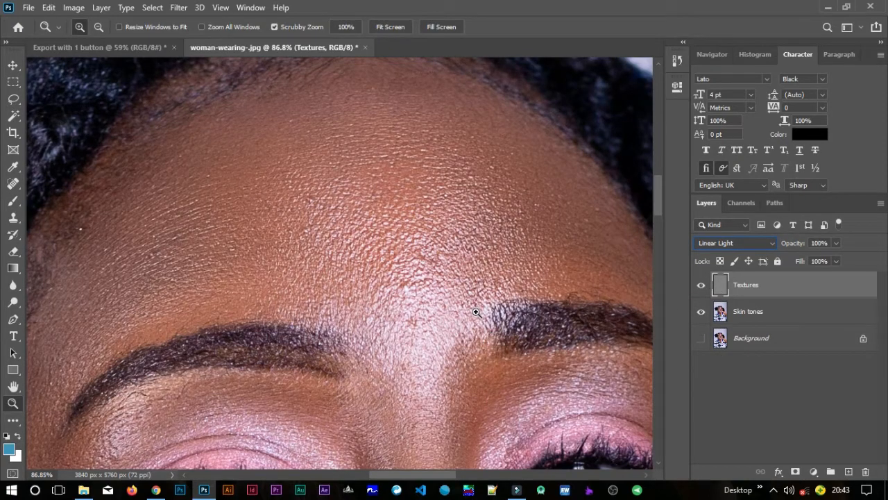
# - Compare the portrait with the Textures layer hidden and shown, and inspect the face and forehead skin up close
pyautogui.moveTo(426, 284); pyautogui.dragTo(386, 280)
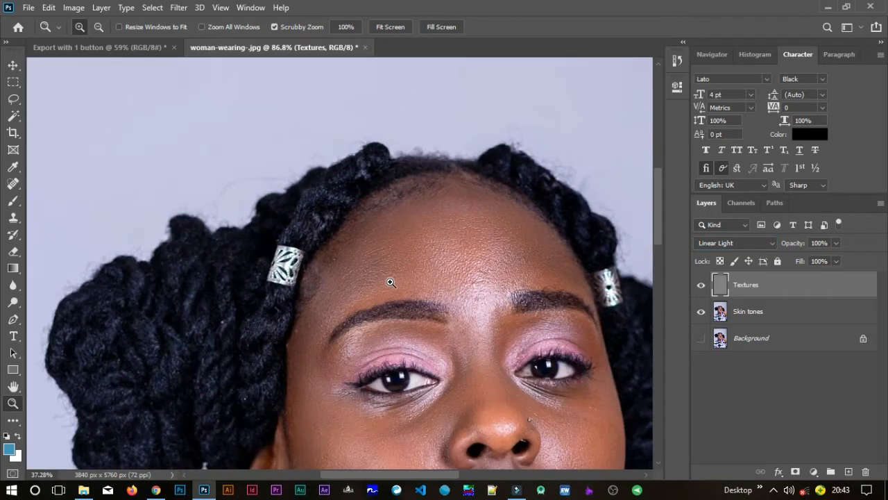
pyautogui.click(703, 284)
pyautogui.click(703, 284)
pyautogui.scroll(-5, 491, 322)
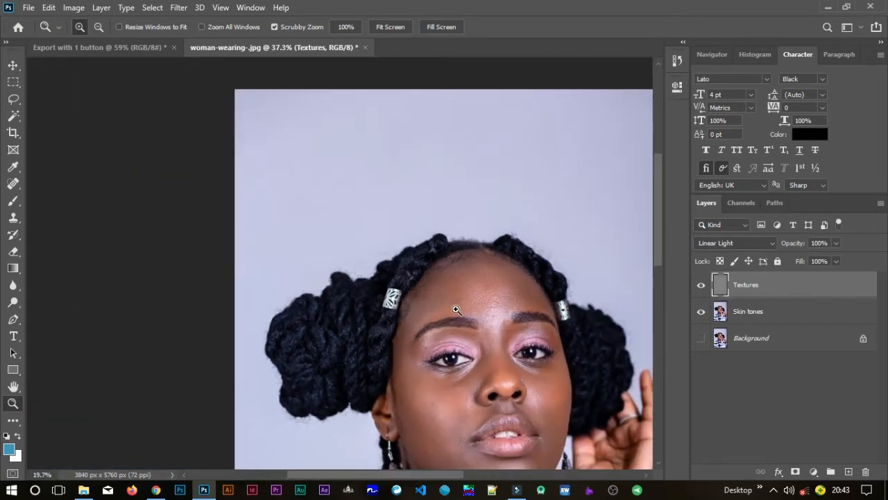
pyautogui.moveTo(535, 377); pyautogui.dragTo(421, 253)
pyautogui.moveTo(383, 215); pyautogui.dragTo(440, 297)
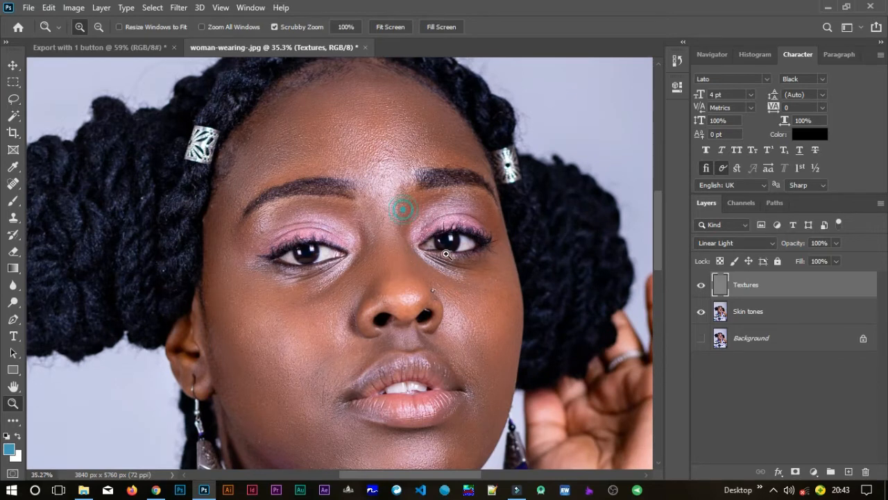
pyautogui.moveTo(451, 255); pyautogui.dragTo(472, 270)
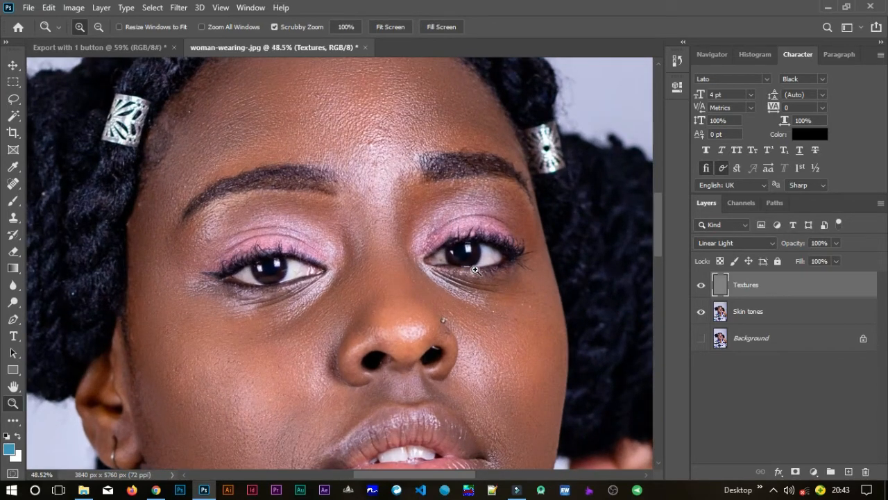
pyautogui.moveTo(409, 173); pyautogui.dragTo(478, 247)
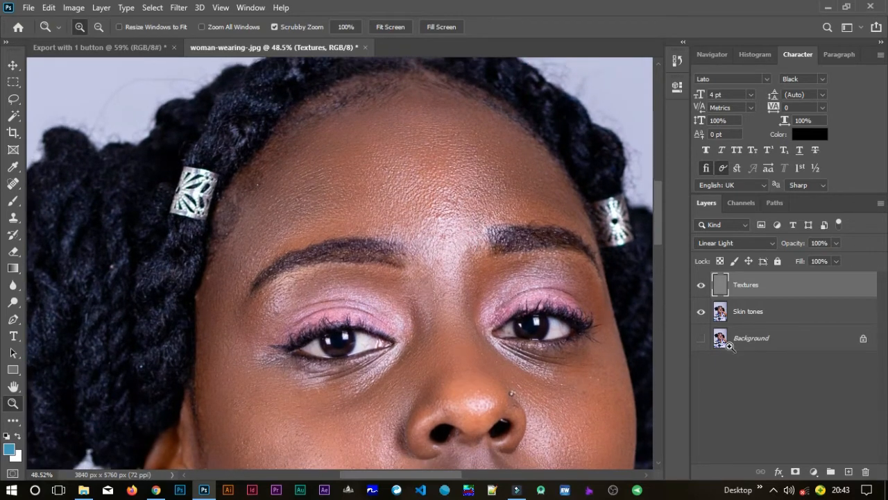
# - Select the Skin tones layer and activate the freehand Lasso tool with an 18 px feather
pyautogui.click(769, 313)
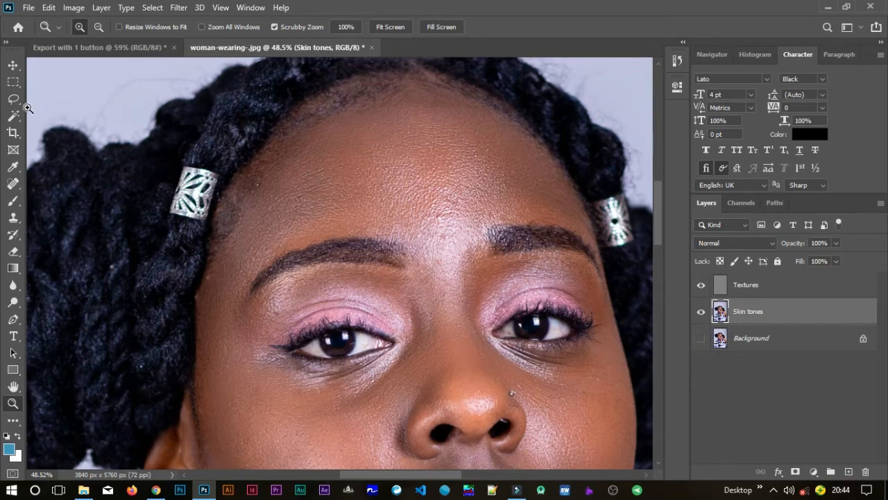
pyautogui.moveTo(13, 98); pyautogui.dragTo(66, 112)
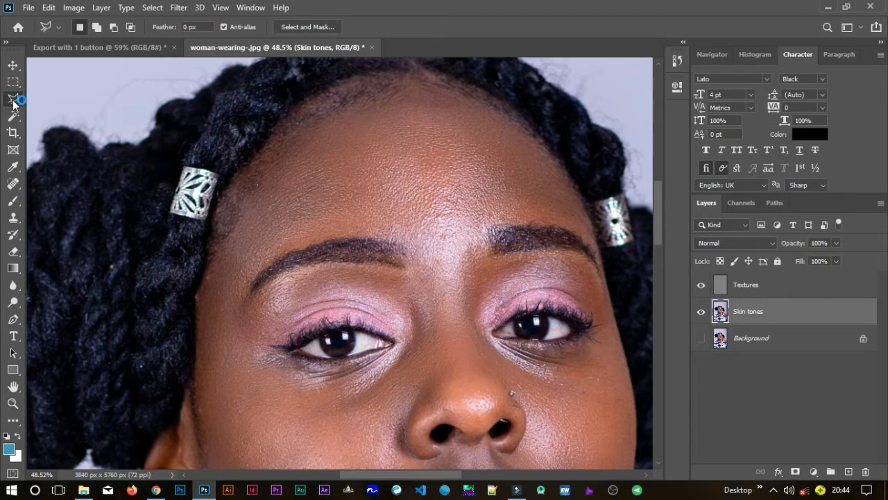
pyautogui.moveTo(15, 101); pyautogui.dragTo(40, 99)
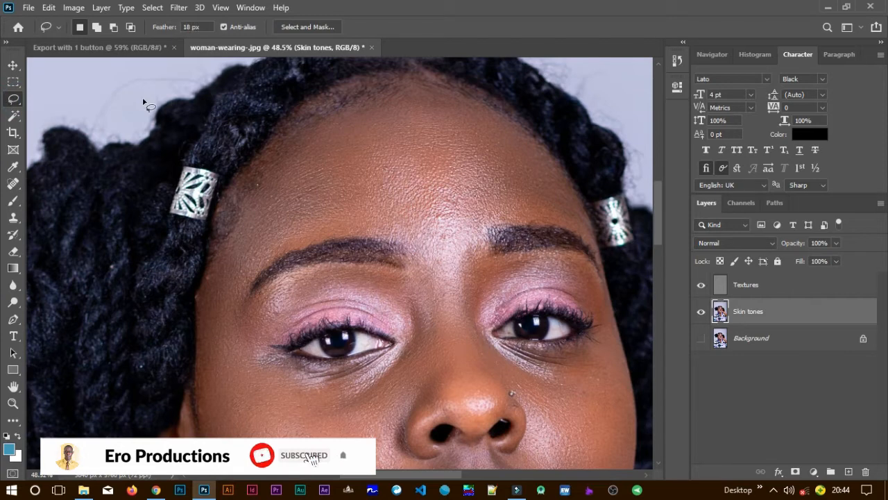
pyautogui.click(200, 28)
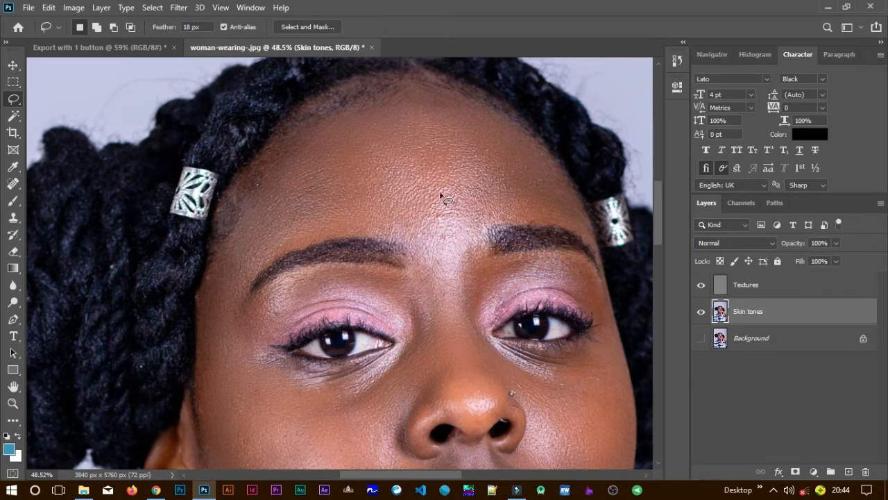
# - Outline the forehead skin between the hairline and the eyebrows with a freehand lasso selection
pyautogui.moveTo(309, 141)
pyautogui.mouseDown()
pyautogui.moveTo(257, 191)
pyautogui.moveTo(238, 242)
pyautogui.moveTo(242, 260)
pyautogui.moveTo(390, 246)
pyautogui.mouseUp()
pyautogui.moveTo(464, 238)
pyautogui.mouseDown()
pyautogui.moveTo(505, 226)
pyautogui.moveTo(585, 229)
pyautogui.moveTo(583, 195)
pyautogui.moveTo(565, 175)
pyautogui.mouseUp()
pyautogui.moveTo(506, 125); pyautogui.dragTo(410, 109)
pyautogui.moveTo(326, 132); pyautogui.dragTo(307, 142)
pyautogui.moveTo(431, 240); pyautogui.dragTo(430, 240)
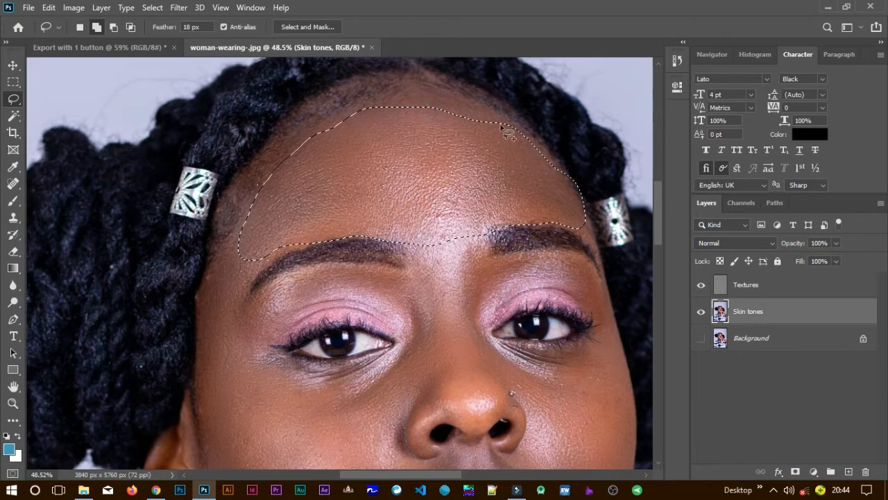
# - Extend the forehead selection at the upper hairline and subtract its overlap with the side hair and the eyebrow edge
pyautogui.moveTo(447, 107)
pyautogui.mouseDown()
pyautogui.moveTo(478, 108)
pyautogui.moveTo(503, 151)
pyautogui.mouseUp()
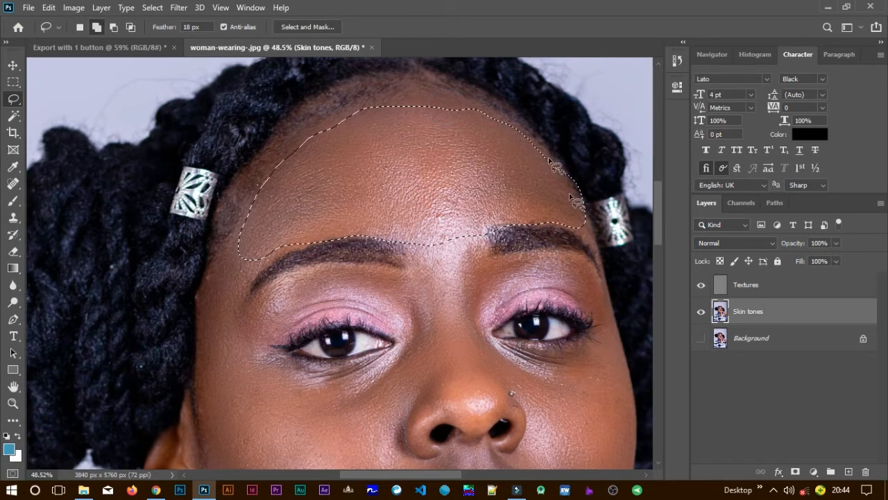
pyautogui.moveTo(571, 174); pyautogui.dragTo(597, 206)
pyautogui.moveTo(557, 159)
pyautogui.mouseDown()
pyautogui.moveTo(590, 195)
pyautogui.moveTo(570, 178)
pyautogui.moveTo(602, 238)
pyautogui.moveTo(594, 229)
pyautogui.mouseUp()
pyautogui.moveTo(561, 173); pyautogui.dragTo(609, 240)
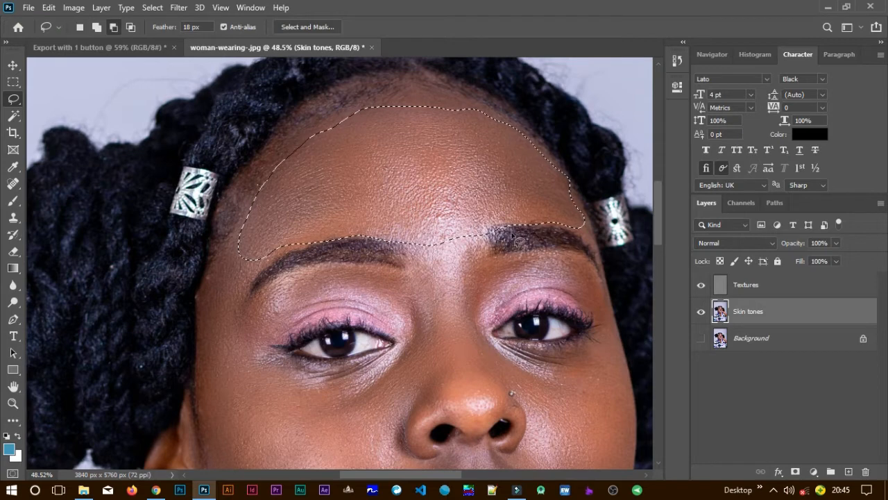
pyautogui.moveTo(512, 232)
pyautogui.mouseDown()
pyautogui.moveTo(490, 234)
pyautogui.moveTo(516, 232)
pyautogui.moveTo(489, 235)
pyautogui.moveTo(487, 252)
pyautogui.moveTo(485, 235)
pyautogui.mouseUp()
pyautogui.hotkey('ctrl', 'alt', 'f')
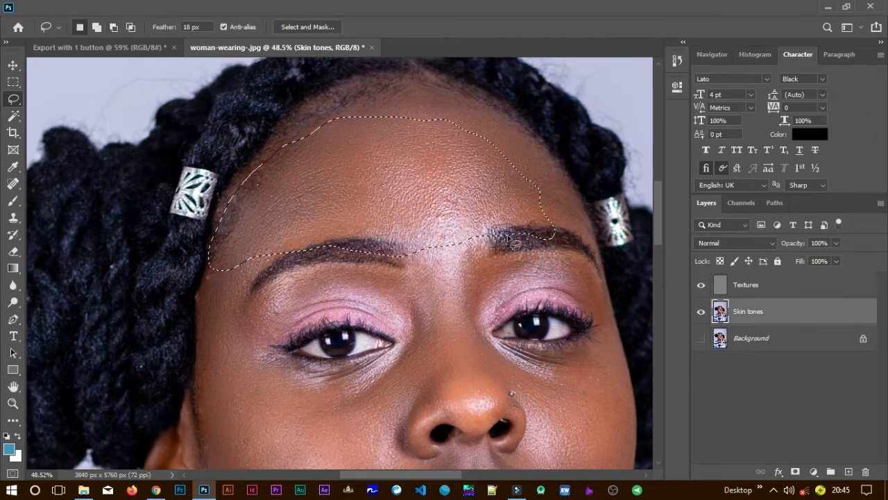
pyautogui.hotkey('ctrl', 'z')
pyautogui.hotkey('ctrl', 'z')
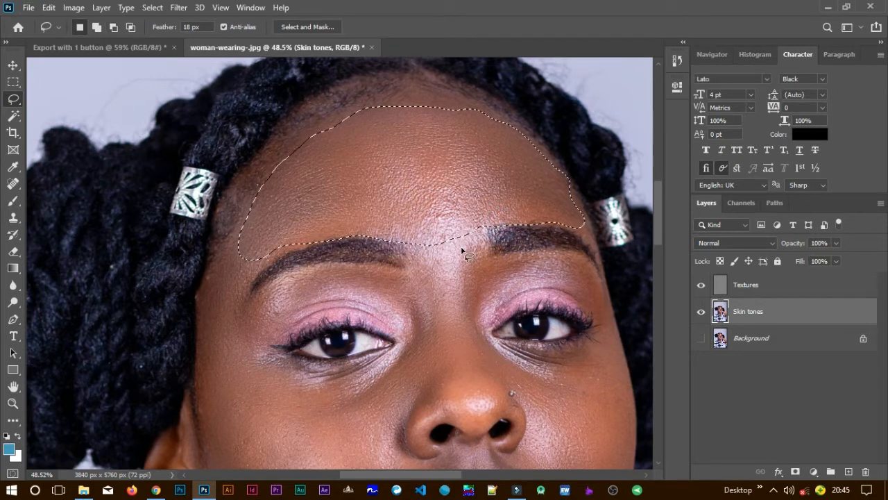
# - Refine the forehead selection's edge by subtracting small areas along the eyebrows
pyautogui.press('alt')
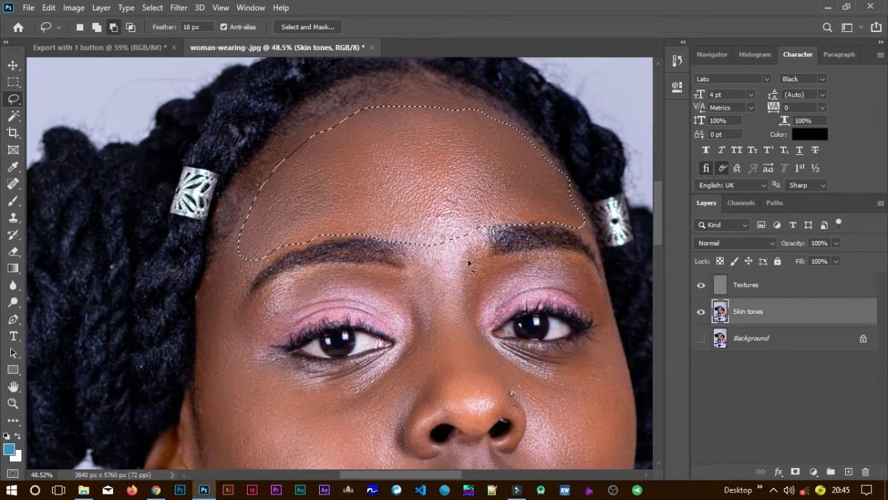
pyautogui.keyDown('alt'); pyautogui.click(544, 223); pyautogui.keyUp('alt')
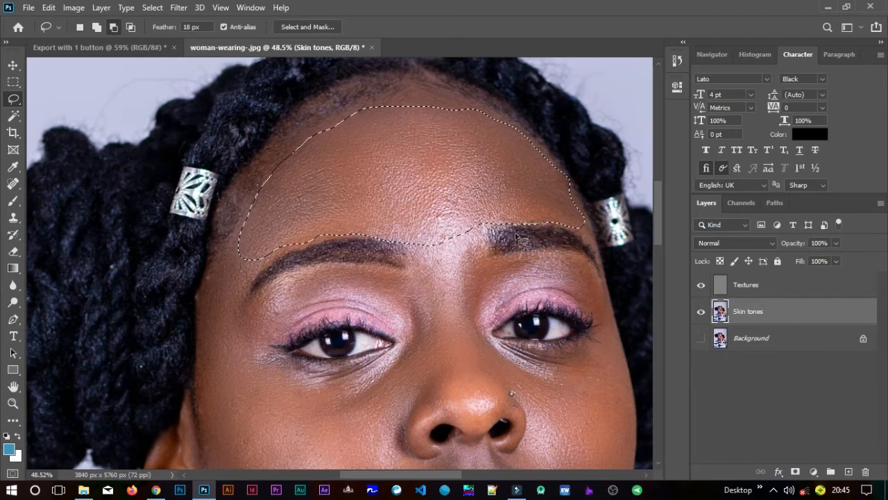
pyautogui.keyDown('alt'); pyautogui.click(550, 221); pyautogui.keyUp('alt')
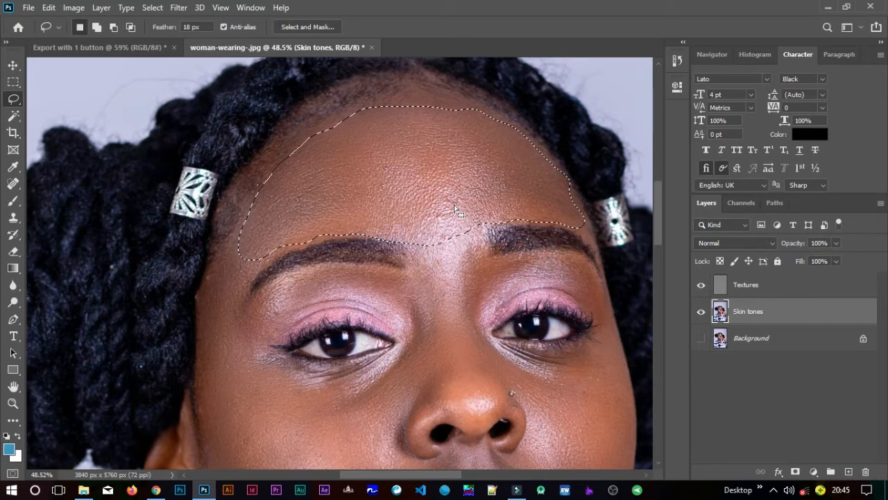
pyautogui.moveTo(320, 132)
pyautogui.mouseDown()
pyautogui.moveTo(308, 134)
pyautogui.moveTo(351, 127)
pyautogui.moveTo(386, 135)
pyautogui.moveTo(392, 166)
pyautogui.mouseUp()
pyautogui.moveTo(421, 103)
pyautogui.mouseDown()
pyautogui.moveTo(478, 118)
pyautogui.moveTo(476, 167)
pyautogui.moveTo(422, 123)
pyautogui.mouseUp()
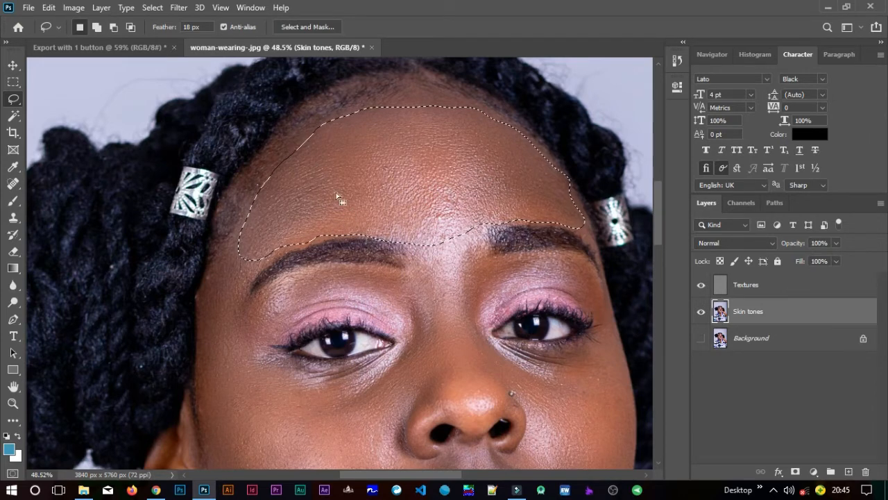
# - Apply a Gaussian Blur with a 25 px radius to the selected forehead skin on the Skin tones layer
pyautogui.click(179, 10)
pyautogui.moveTo(312, 153)
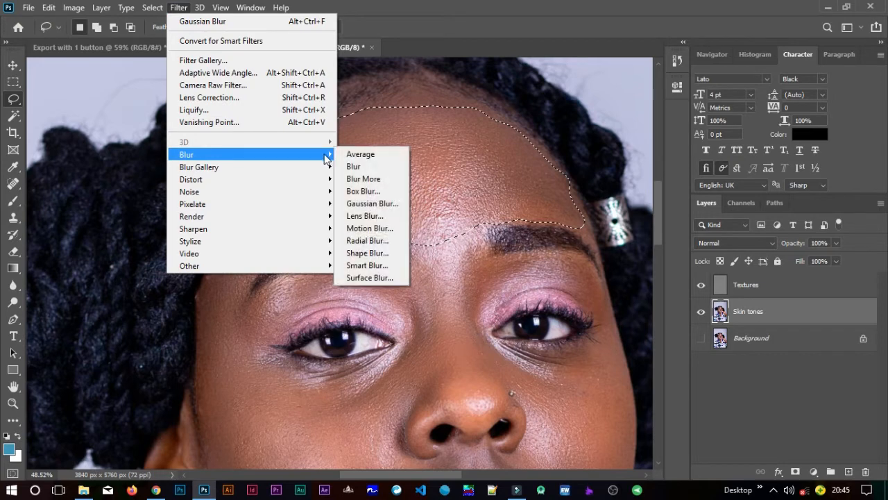
pyautogui.click(372, 203)
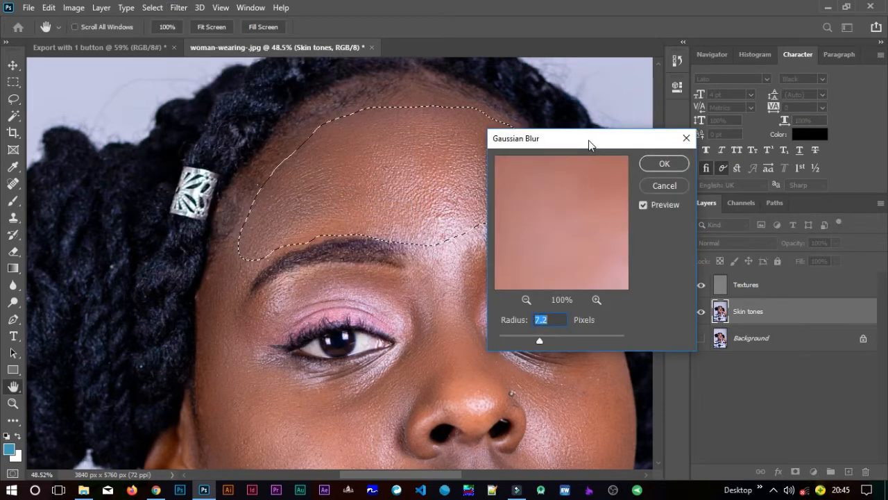
pyautogui.click(526, 300)
pyautogui.click(526, 300)
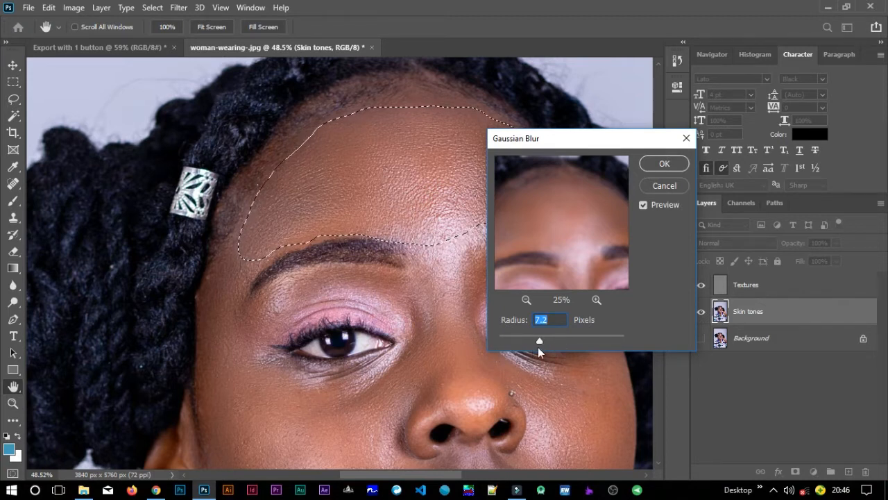
pyautogui.moveTo(539, 341); pyautogui.dragTo(555, 340)
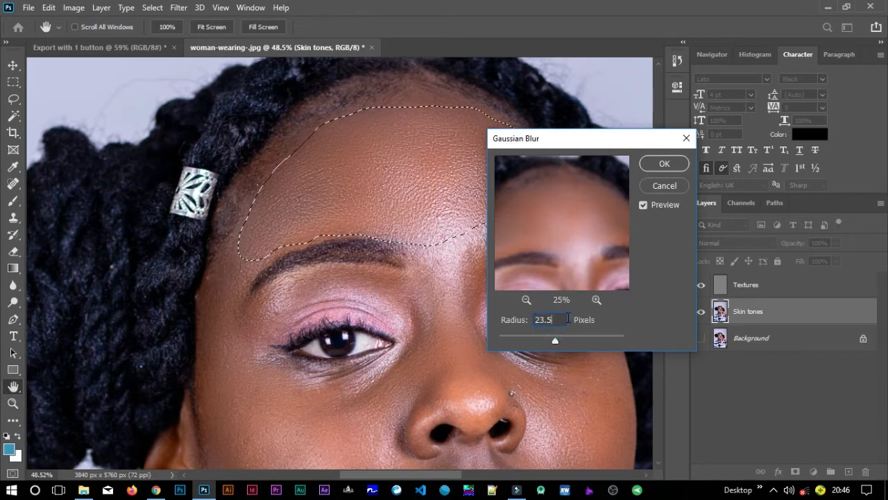
pyautogui.doubleClick(563, 321)
pyautogui.write('25')
pyautogui.click(644, 318)
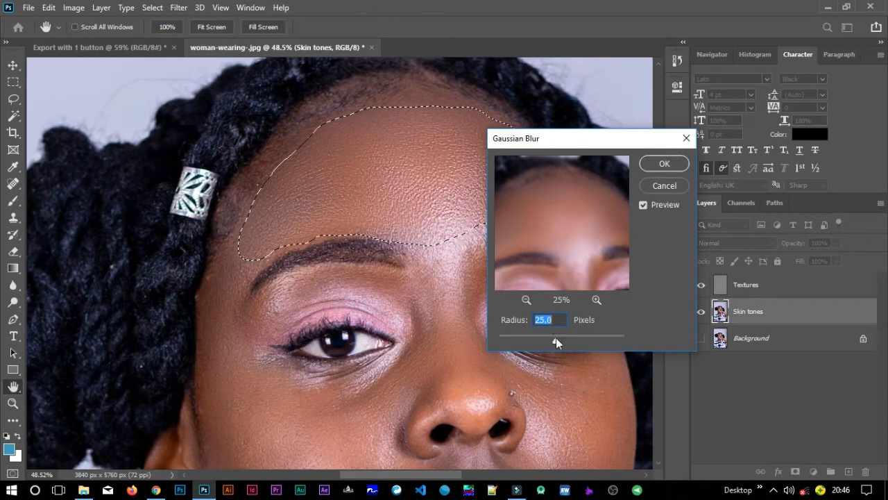
pyautogui.click(666, 166)
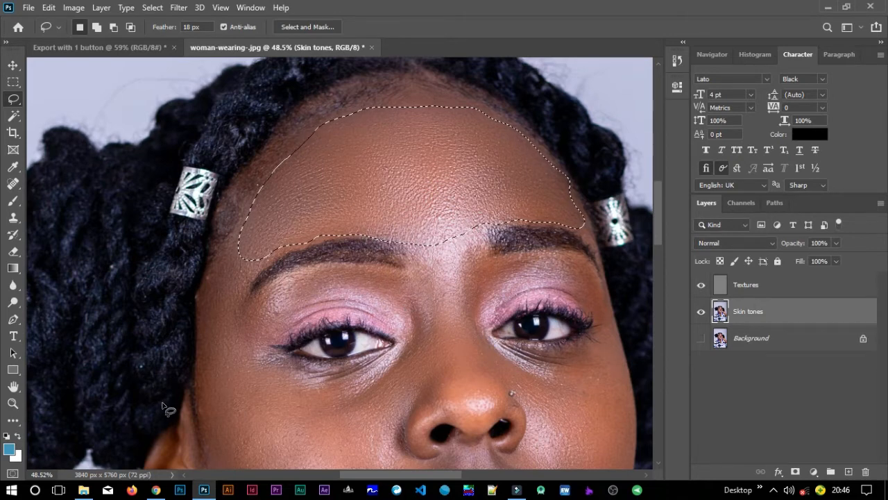
# - Lasso the temple skin between the hairline and the outer eye corner, and reapply the same Gaussian Blur
pyautogui.moveTo(221, 270)
pyautogui.mouseDown()
pyautogui.moveTo(200, 373)
pyautogui.moveTo(217, 410)
pyautogui.moveTo(259, 375)
pyautogui.moveTo(259, 321)
pyautogui.moveTo(238, 271)
pyautogui.mouseUp()
pyautogui.click(236, 355)
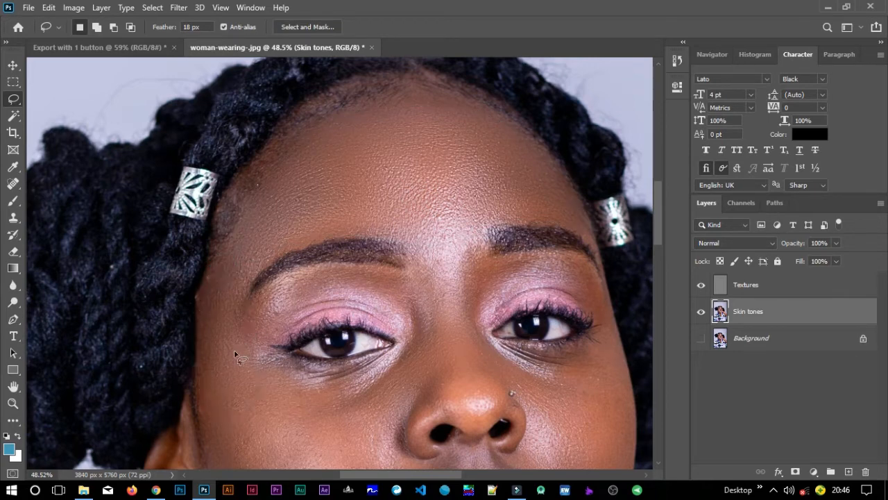
pyautogui.hotkey('ctrl', 'z')
pyautogui.rightClick(238, 349)
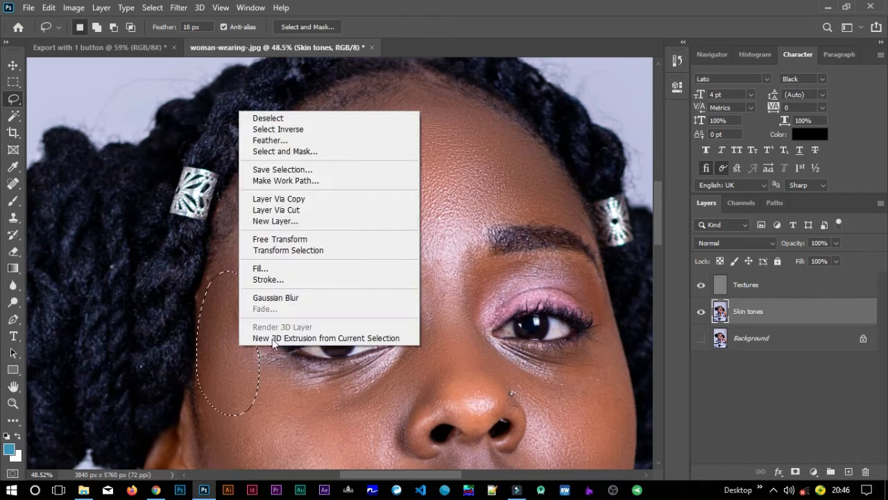
pyautogui.click(276, 299)
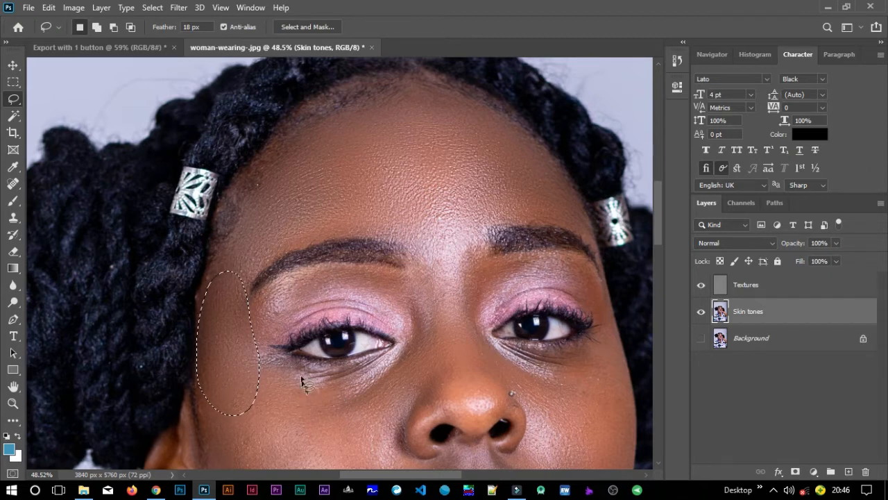
# - Lasso the cheek beside the visible ear, subtract the strip along the ear, and reapply the Gaussian Blur
pyautogui.scroll(-2, 299, 366)
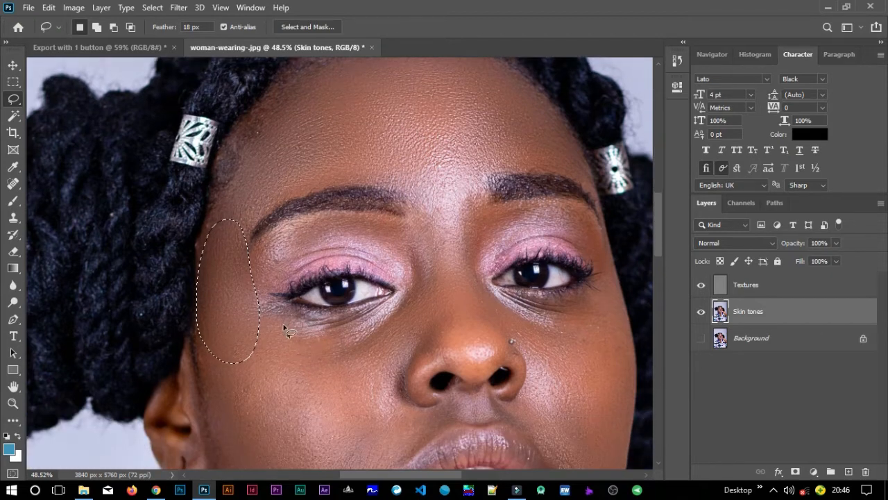
pyautogui.scroll(-2, 286, 330)
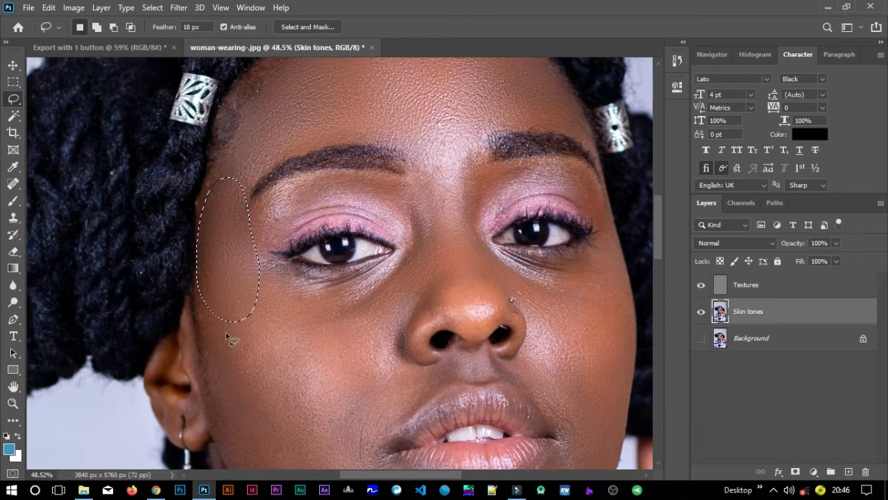
pyautogui.moveTo(216, 323)
pyautogui.mouseDown()
pyautogui.moveTo(201, 372)
pyautogui.moveTo(220, 440)
pyautogui.moveTo(251, 458)
pyautogui.moveTo(267, 460)
pyautogui.moveTo(340, 374)
pyautogui.mouseUp()
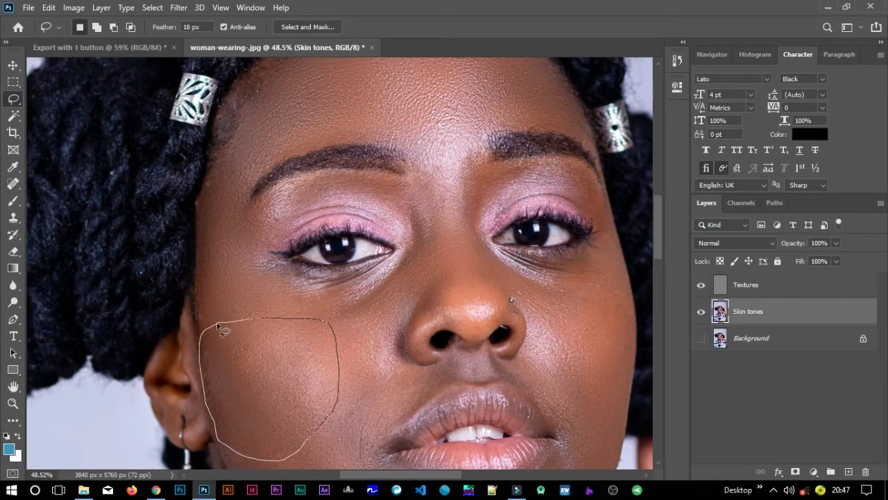
pyautogui.moveTo(224, 386); pyautogui.dragTo(209, 396)
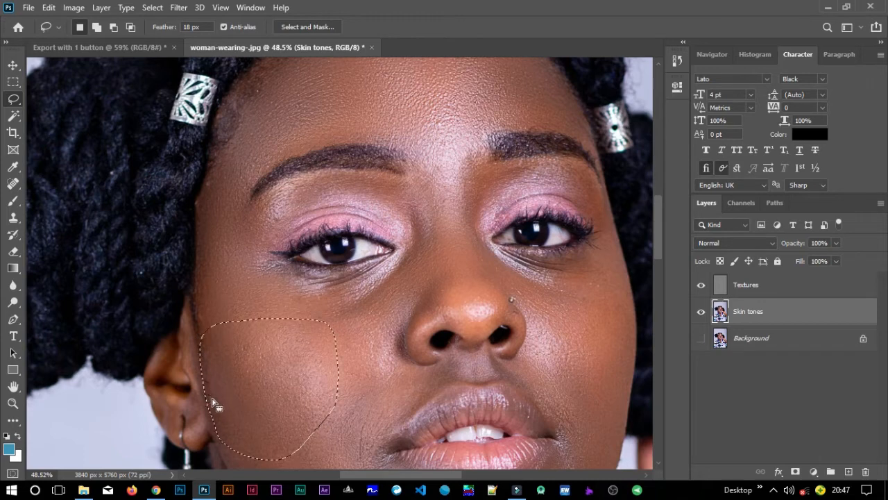
pyautogui.press('alt')
pyautogui.moveTo(196, 354); pyautogui.dragTo(215, 447)
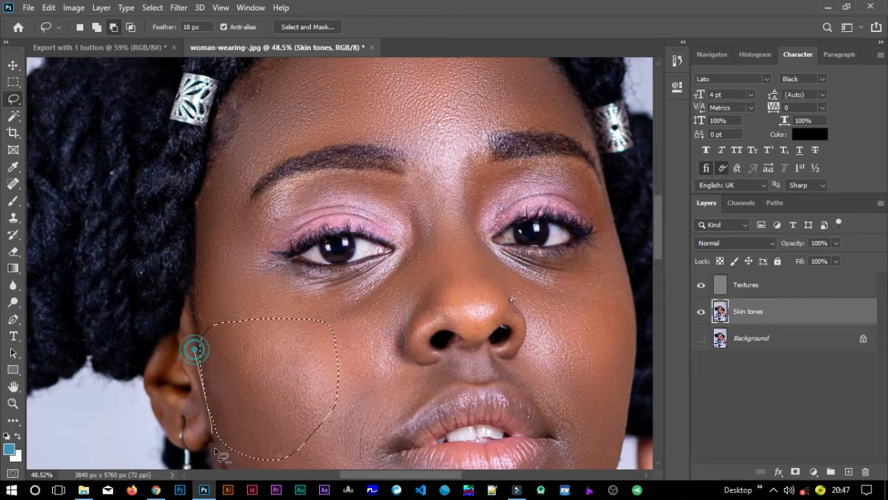
pyautogui.moveTo(200, 349)
pyautogui.mouseDown()
pyautogui.moveTo(223, 409)
pyautogui.moveTo(218, 457)
pyautogui.mouseUp()
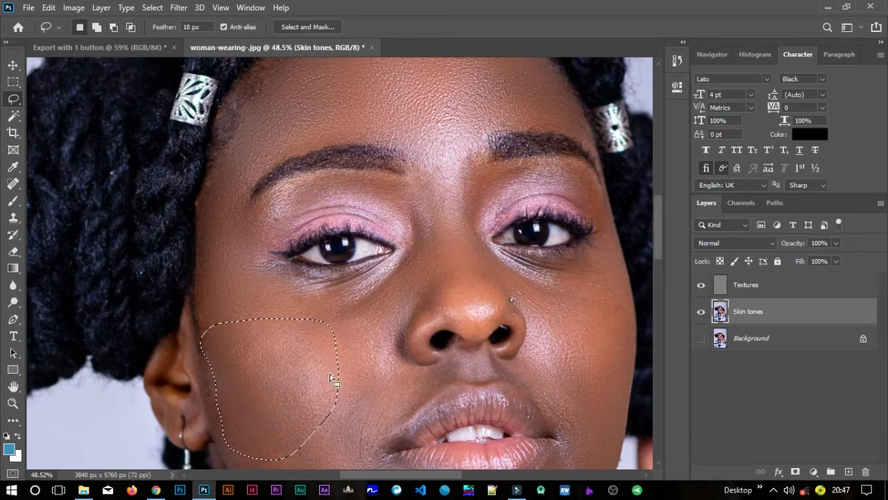
pyautogui.rightClick(282, 346)
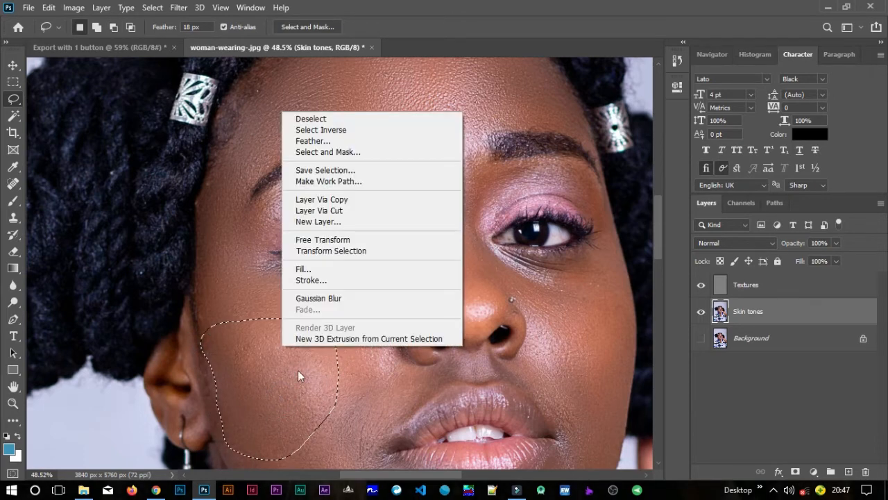
pyautogui.click(312, 300)
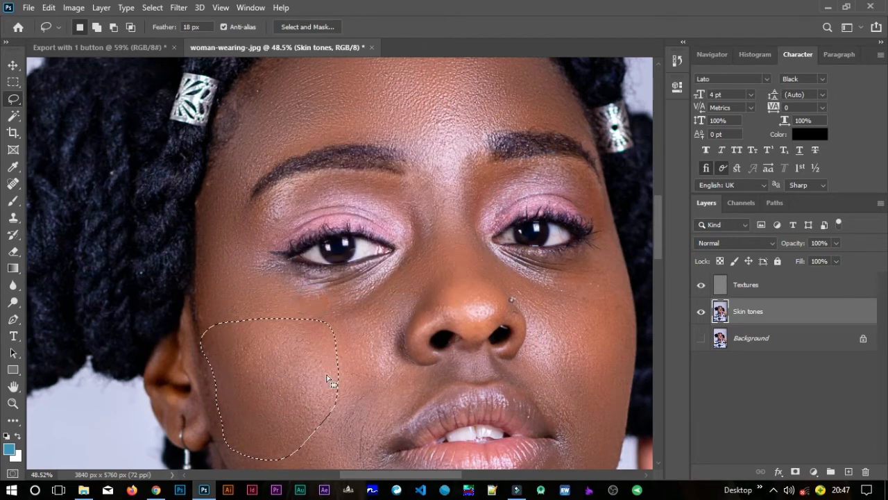
# - Lasso the skin under the eye on the visible-ear side, along the side of the nose, and reapply the Gaussian Blur
pyautogui.moveTo(236, 270)
pyautogui.mouseDown()
pyautogui.moveTo(264, 281)
pyautogui.moveTo(363, 275)
pyautogui.moveTo(401, 258)
pyautogui.moveTo(441, 220)
pyautogui.moveTo(437, 272)
pyautogui.mouseUp()
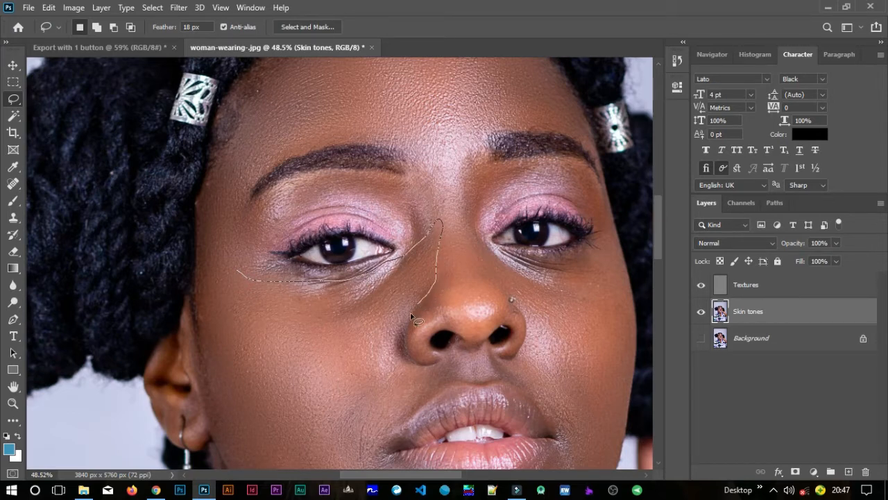
pyautogui.moveTo(410, 343)
pyautogui.mouseDown()
pyautogui.moveTo(401, 366)
pyautogui.moveTo(376, 377)
pyautogui.moveTo(306, 317)
pyautogui.moveTo(247, 298)
pyautogui.moveTo(234, 279)
pyautogui.mouseUp()
pyautogui.click(332, 320)
pyautogui.rightClick(348, 319)
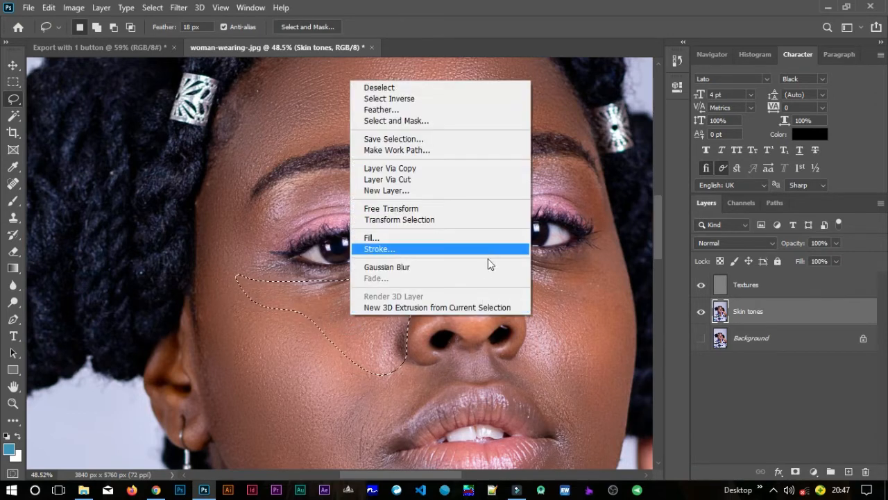
pyautogui.click(481, 269)
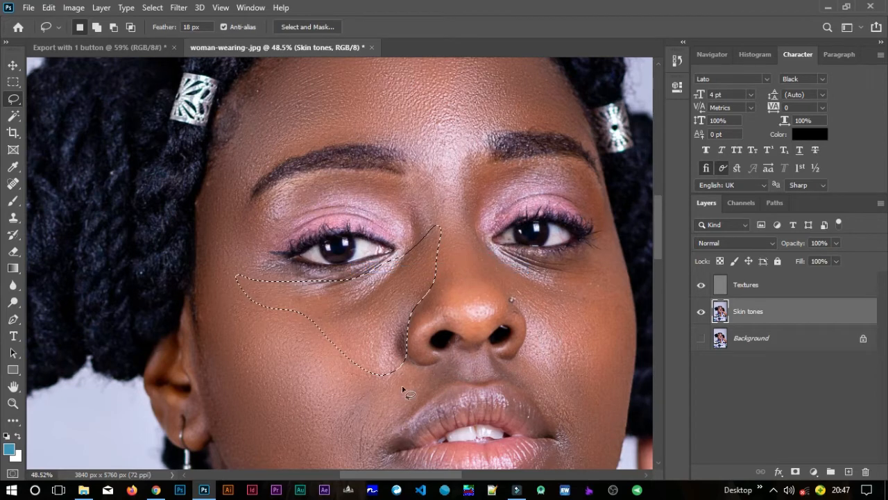
# - Subtract the strip along the side of the nose from the under-eye selection
pyautogui.press('alt')
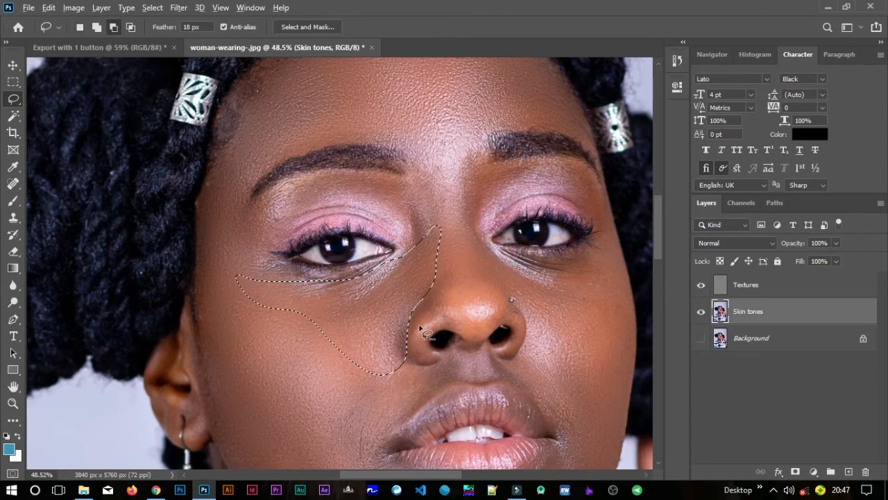
pyautogui.moveTo(430, 254); pyautogui.dragTo(409, 387)
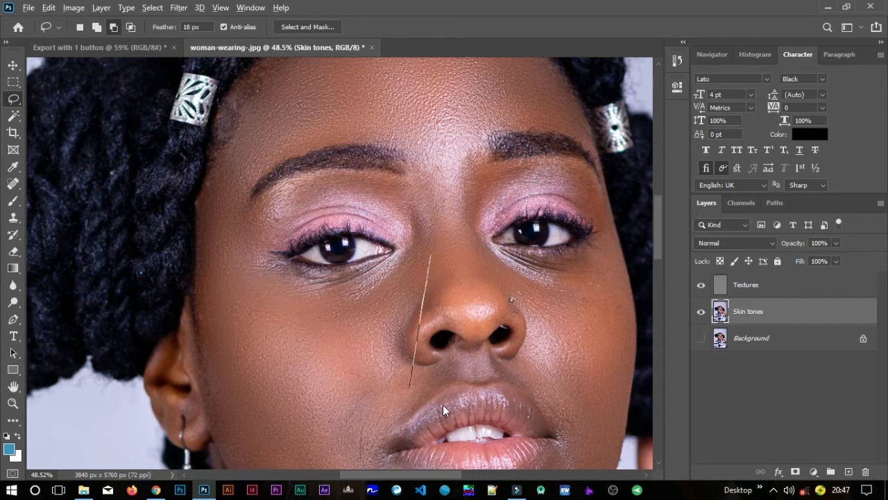
pyautogui.click(463, 193)
# - Lasso the skin between the nose and upper lip, including both mouth corners, and reapply the Gaussian Blur
pyautogui.moveTo(421, 393)
pyautogui.mouseDown()
pyautogui.moveTo(447, 173)
pyautogui.moveTo(383, 208)
pyautogui.mouseUp()
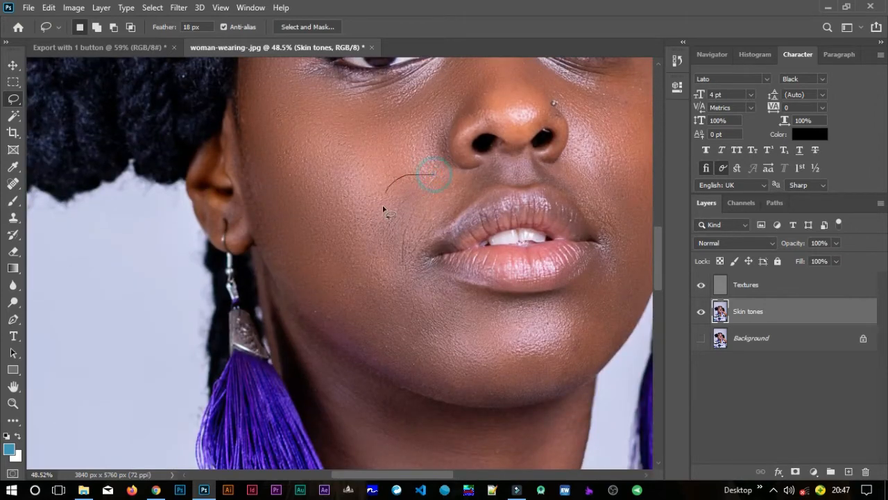
pyautogui.moveTo(474, 197)
pyautogui.mouseDown()
pyautogui.moveTo(551, 187)
pyautogui.moveTo(599, 228)
pyautogui.moveTo(611, 203)
pyautogui.mouseUp()
pyautogui.moveTo(558, 166)
pyautogui.mouseDown()
pyautogui.moveTo(499, 163)
pyautogui.moveTo(433, 182)
pyautogui.mouseUp()
pyautogui.rightClick(433, 201)
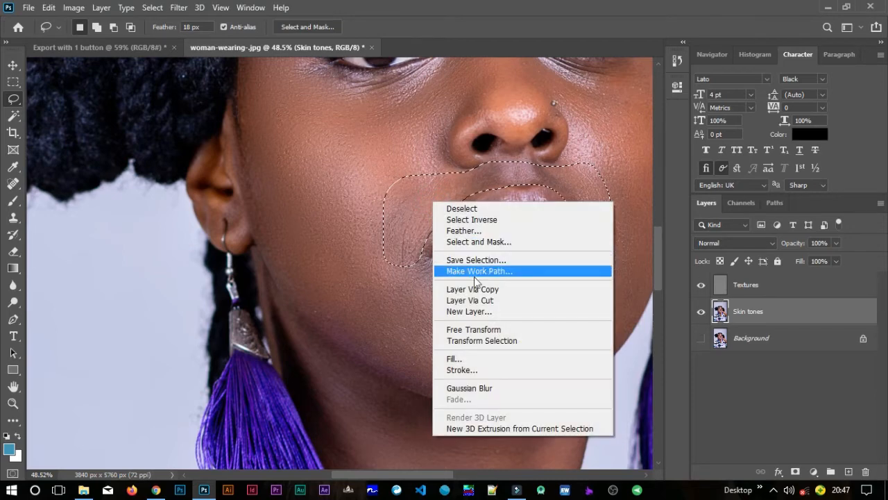
pyautogui.click(469, 388)
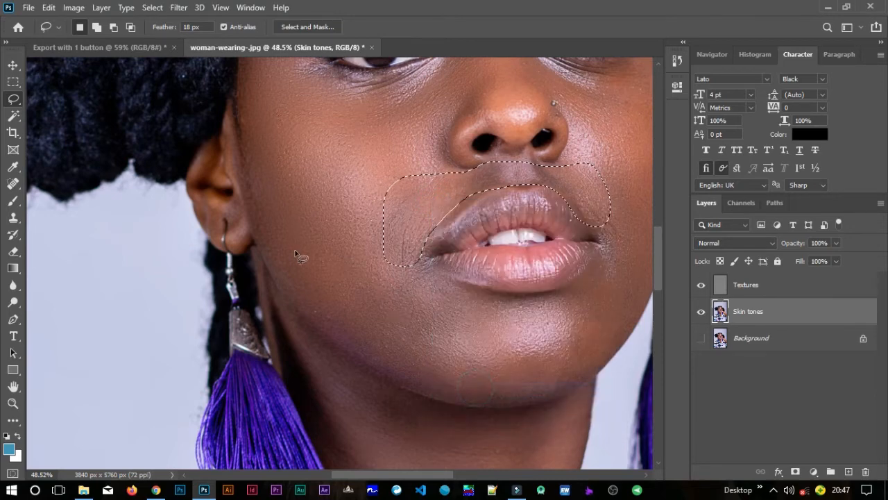
# - Lasso the lower cheek and jaw between the earring and the mouth corner, and reapply the Gaussian Blur
pyautogui.moveTo(268, 181)
pyautogui.mouseDown()
pyautogui.moveTo(264, 247)
pyautogui.moveTo(344, 350)
pyautogui.moveTo(371, 371)
pyautogui.moveTo(417, 385)
pyautogui.moveTo(445, 371)
pyautogui.mouseUp()
pyautogui.moveTo(407, 209)
pyautogui.mouseDown()
pyautogui.moveTo(297, 162)
pyautogui.moveTo(267, 184)
pyautogui.moveTo(273, 195)
pyautogui.mouseUp()
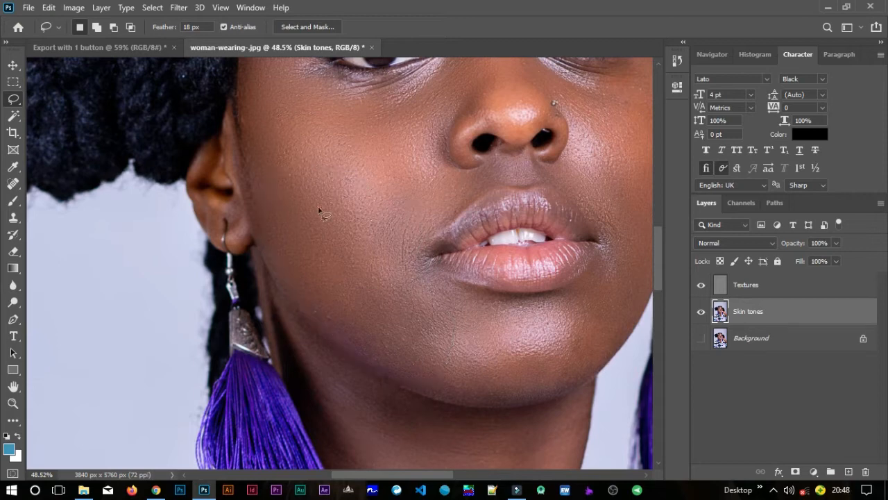
pyautogui.rightClick(341, 250)
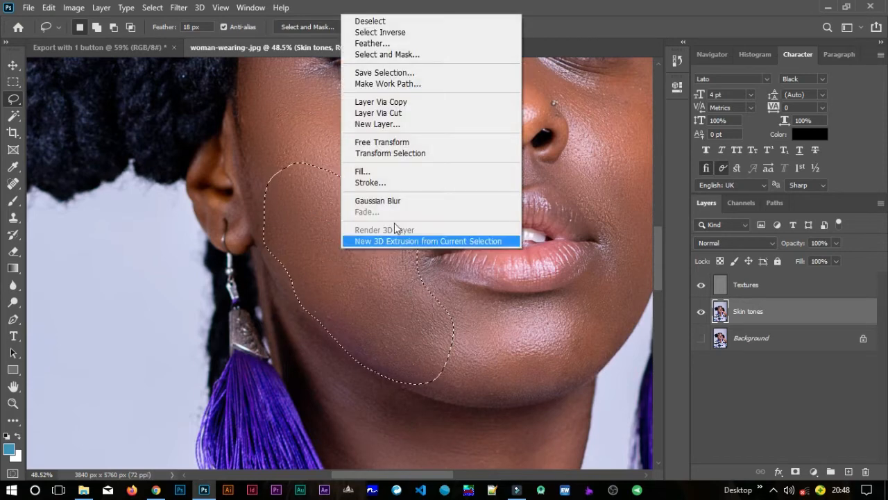
pyautogui.click(393, 201)
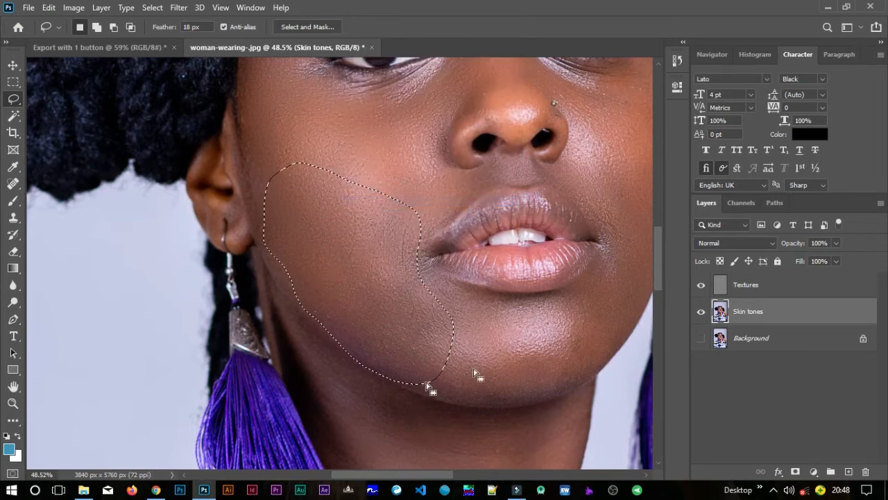
# - Lasso the chin skin below the lower lip and reapply the Gaussian Blur
pyautogui.click(467, 294)
pyautogui.moveTo(468, 324)
pyautogui.mouseDown()
pyautogui.moveTo(422, 386)
pyautogui.moveTo(444, 399)
pyautogui.moveTo(521, 397)
pyautogui.moveTo(564, 387)
pyautogui.moveTo(626, 337)
pyautogui.moveTo(609, 302)
pyautogui.mouseUp()
pyautogui.moveTo(539, 295); pyautogui.dragTo(476, 303)
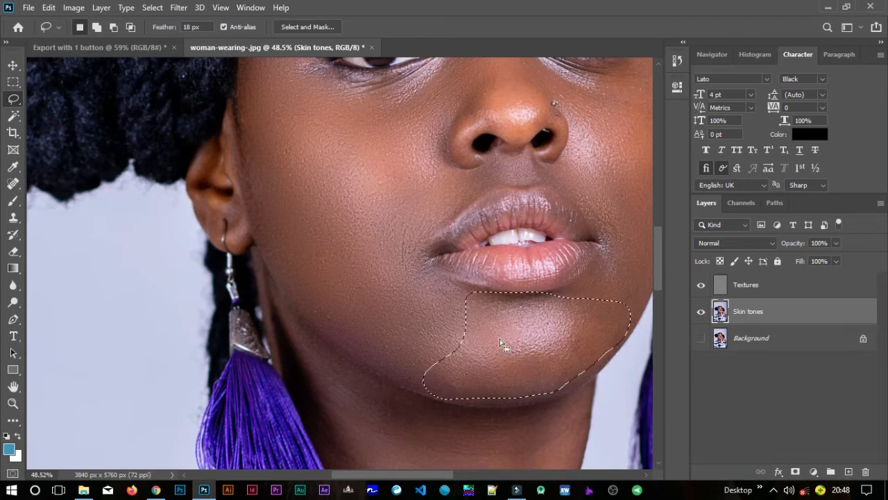
pyautogui.rightClick(501, 338)
pyautogui.click(569, 289)
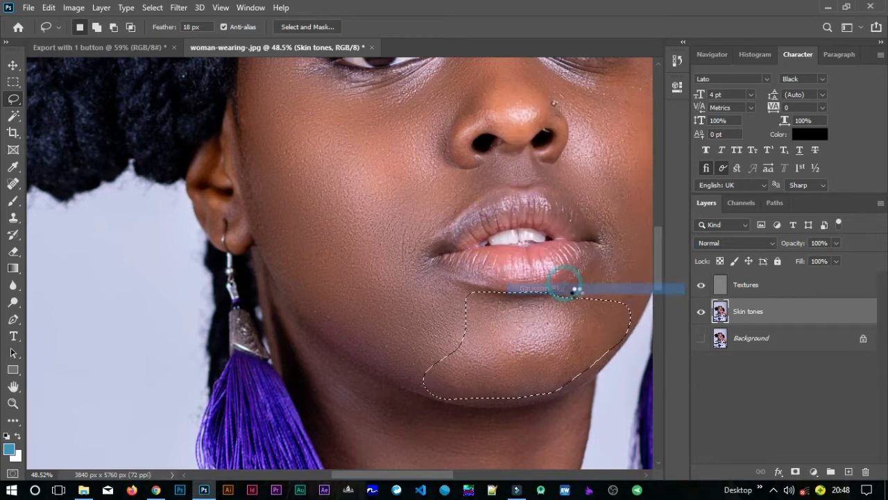
# - Lasso the skin between the mouth corner and jaw edge on the nose-stud side, and reapply the Gaussian Blur
pyautogui.moveTo(630, 241)
pyautogui.mouseDown()
pyautogui.moveTo(472, 229)
pyautogui.moveTo(464, 206)
pyautogui.moveTo(432, 278)
pyautogui.moveTo(452, 318)
pyautogui.moveTo(473, 331)
pyautogui.mouseUp()
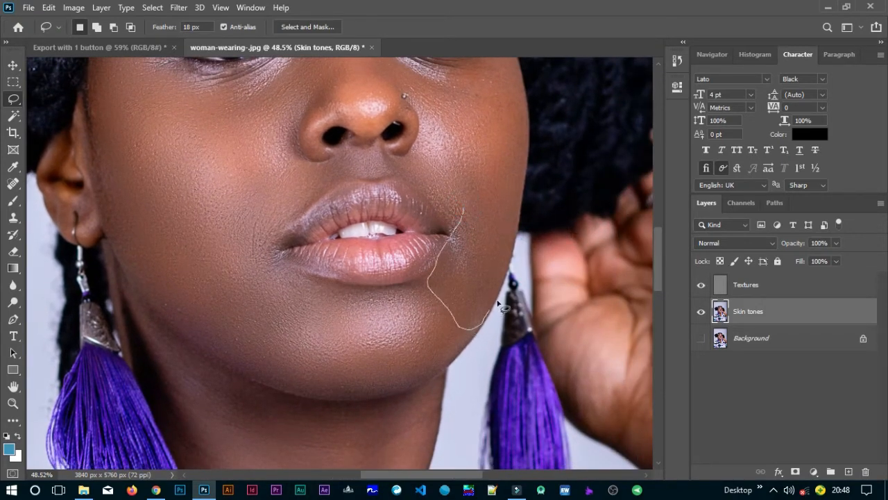
pyautogui.moveTo(510, 265)
pyautogui.mouseDown()
pyautogui.moveTo(511, 194)
pyautogui.moveTo(487, 194)
pyautogui.moveTo(457, 231)
pyautogui.moveTo(496, 272)
pyautogui.mouseUp()
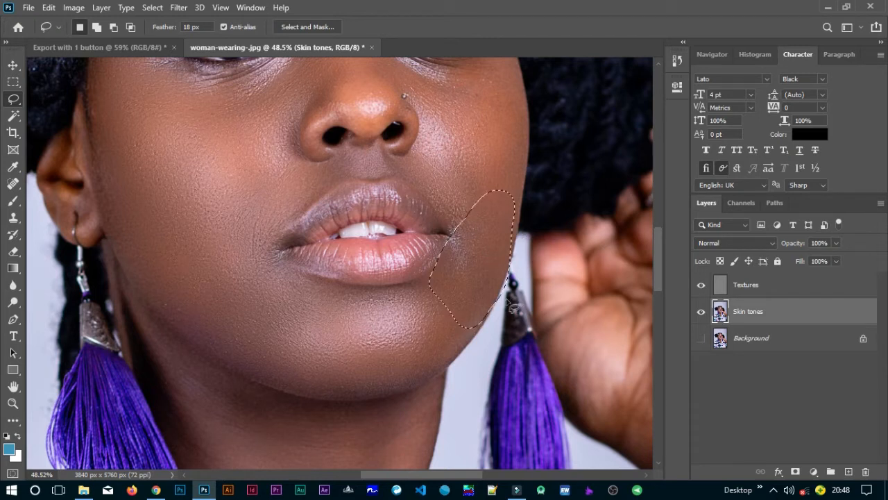
pyautogui.moveTo(508, 261)
pyautogui.mouseDown()
pyautogui.moveTo(512, 319)
pyautogui.moveTo(500, 292)
pyautogui.moveTo(506, 267)
pyautogui.mouseUp()
pyautogui.rightClick(486, 265)
pyautogui.click(535, 217)
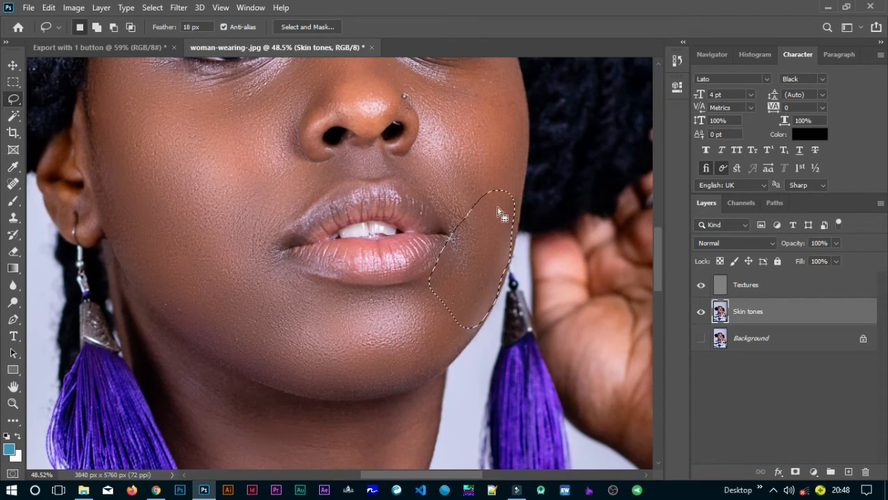
# - Lasso the cheek between the nose and the face edge on the nose-stud side, and reapply the Gaussian Blur
pyautogui.moveTo(477, 109)
pyautogui.mouseDown()
pyautogui.moveTo(442, 143)
pyautogui.moveTo(443, 197)
pyautogui.moveTo(493, 205)
pyautogui.moveTo(522, 204)
pyautogui.moveTo(523, 111)
pyautogui.mouseUp()
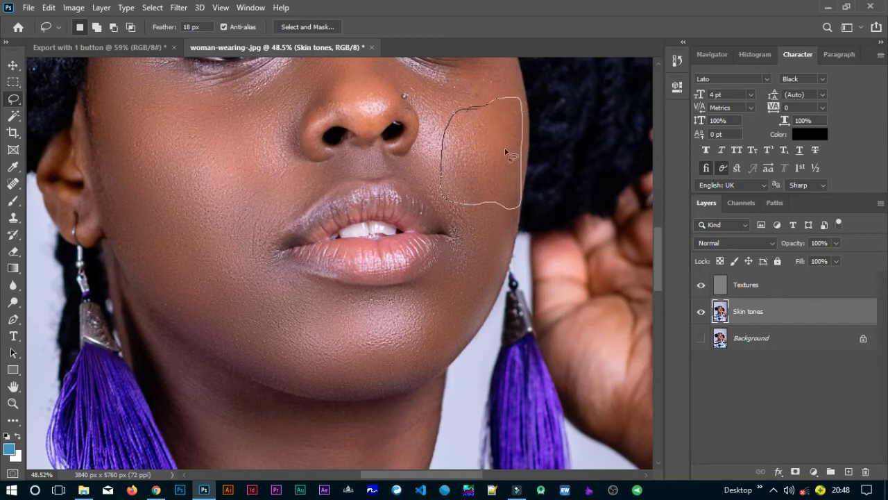
pyautogui.rightClick(485, 163)
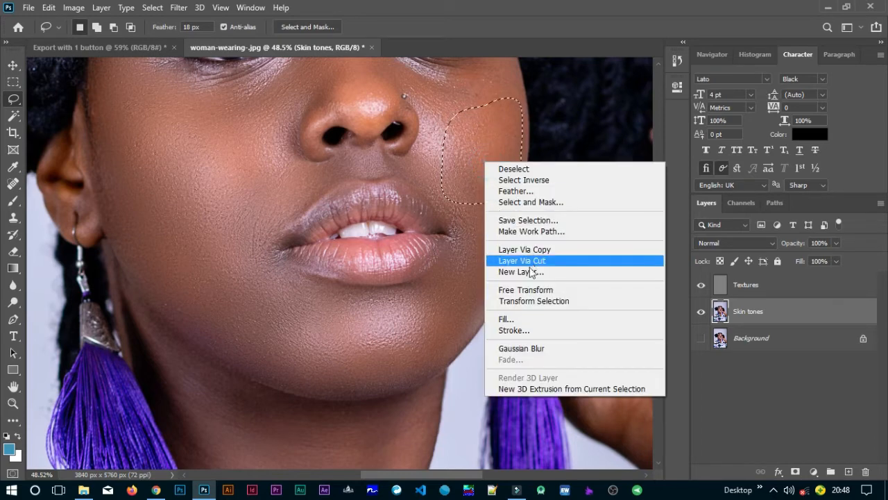
pyautogui.click(531, 348)
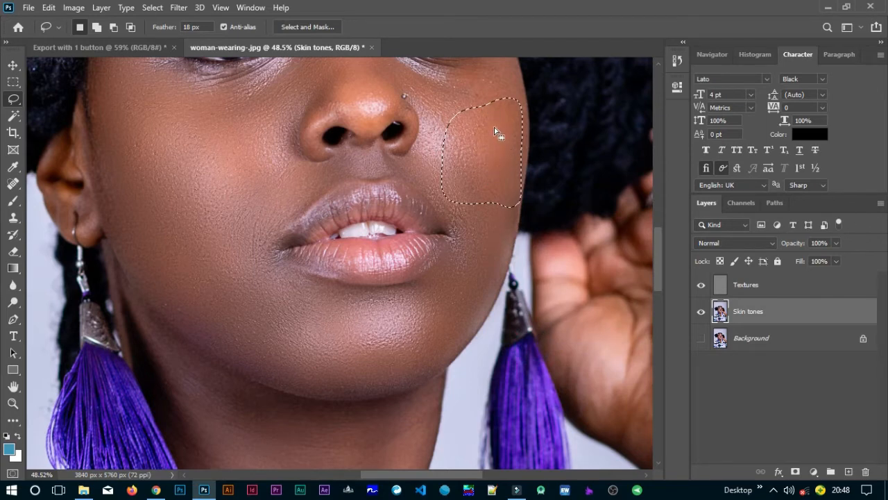
# - Lasso the under-eye skin and upper cheek beside the nose on the nose-stud side, and reapply the Gaussian Blur
pyautogui.scroll(4, 453, 224)
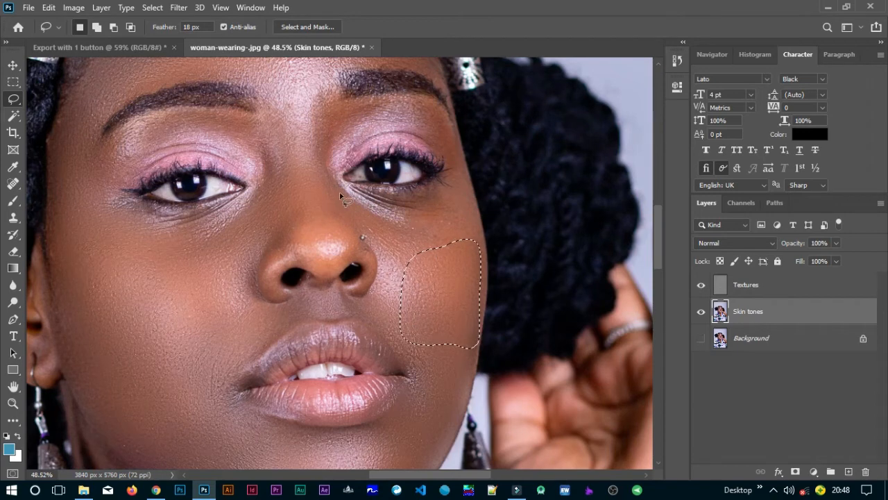
pyautogui.moveTo(336, 180); pyautogui.dragTo(359, 224)
pyautogui.moveTo(381, 267)
pyautogui.mouseDown()
pyautogui.moveTo(407, 300)
pyautogui.moveTo(430, 275)
pyautogui.moveTo(471, 223)
pyautogui.moveTo(466, 166)
pyautogui.moveTo(441, 187)
pyautogui.moveTo(340, 189)
pyautogui.mouseUp()
pyautogui.rightClick(410, 238)
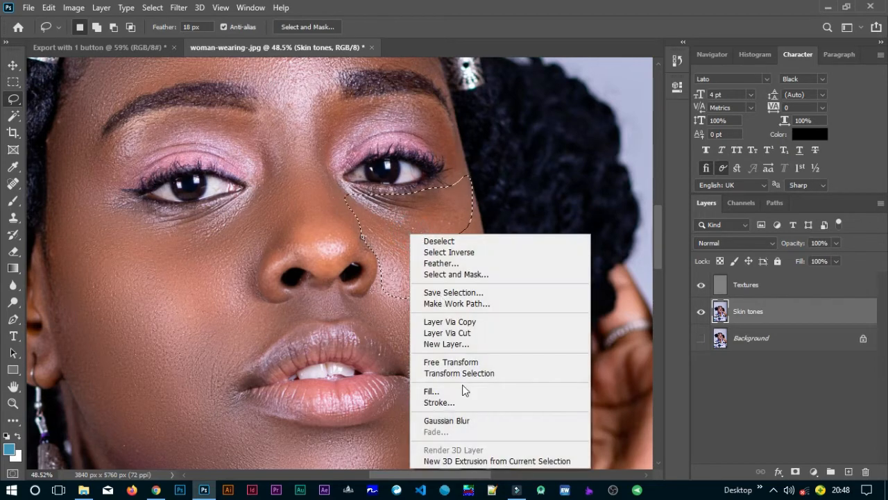
pyautogui.click(453, 419)
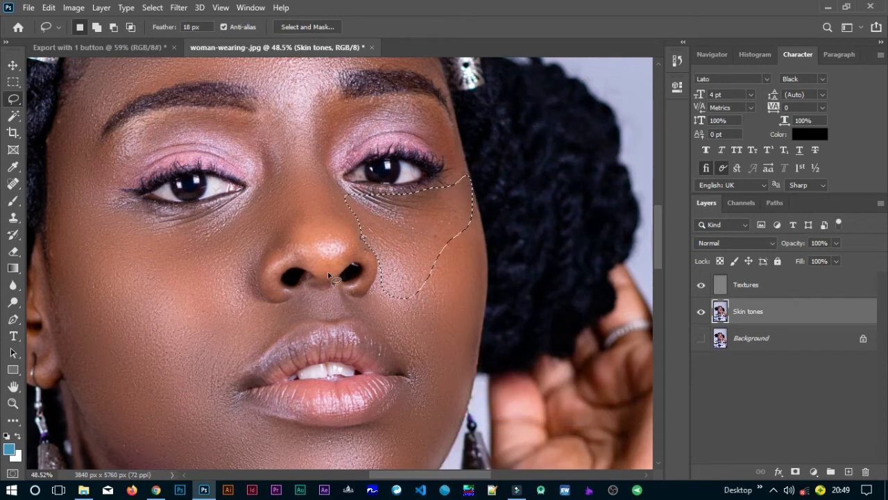
# - Lasso the tip of the nose and reapply the Gaussian Blur
pyautogui.moveTo(302, 247)
pyautogui.mouseDown()
pyautogui.moveTo(297, 238)
pyautogui.moveTo(327, 221)
pyautogui.mouseUp()
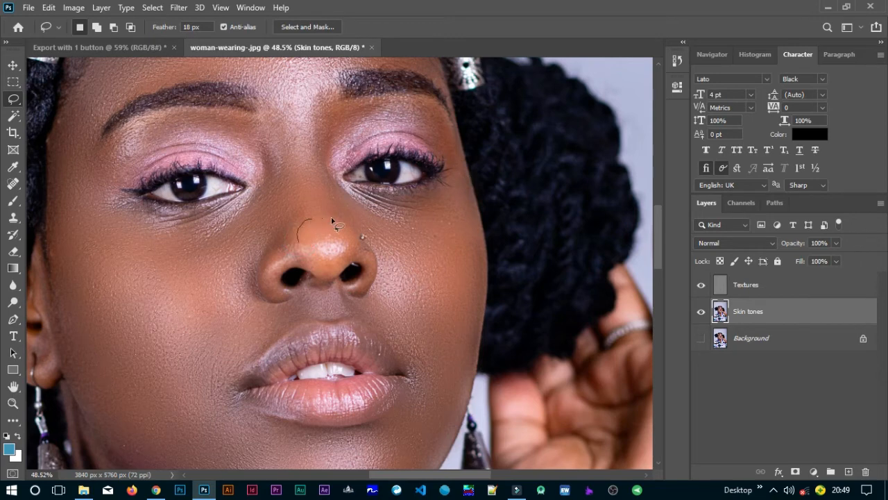
pyautogui.moveTo(338, 267); pyautogui.dragTo(338, 285)
pyautogui.moveTo(322, 255); pyautogui.dragTo(322, 254)
pyautogui.rightClick(328, 250)
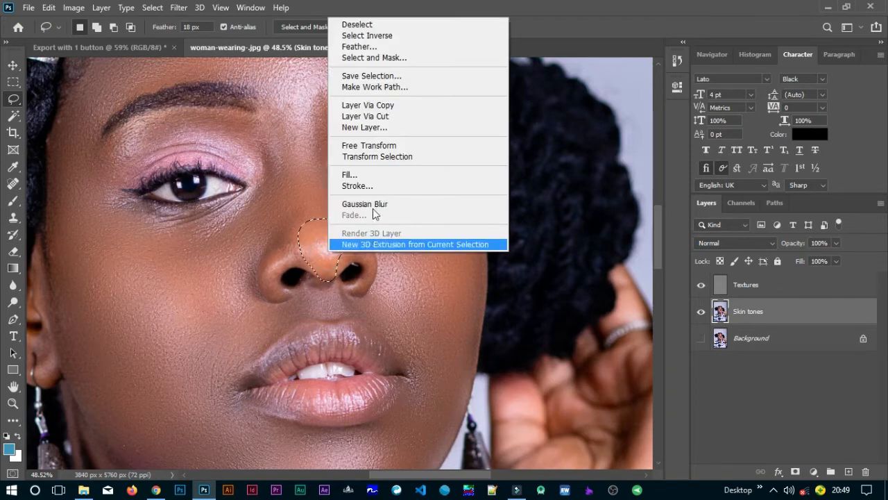
pyautogui.click(364, 204)
# - Lasso the outer nostril wing on the side without the stud and reapply the Gaussian Blur
pyautogui.moveTo(270, 241); pyautogui.dragTo(258, 281)
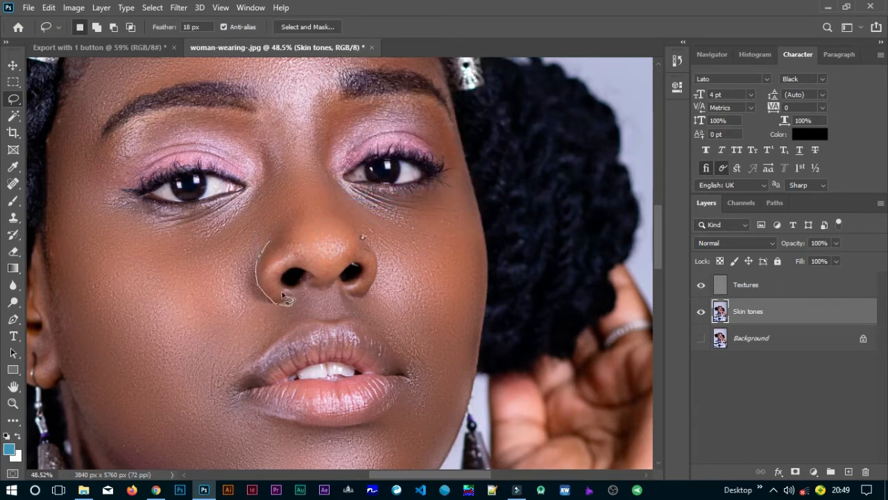
pyautogui.moveTo(285, 270); pyautogui.dragTo(294, 243)
pyautogui.click(277, 249)
pyautogui.moveTo(278, 251); pyautogui.dragTo(278, 247)
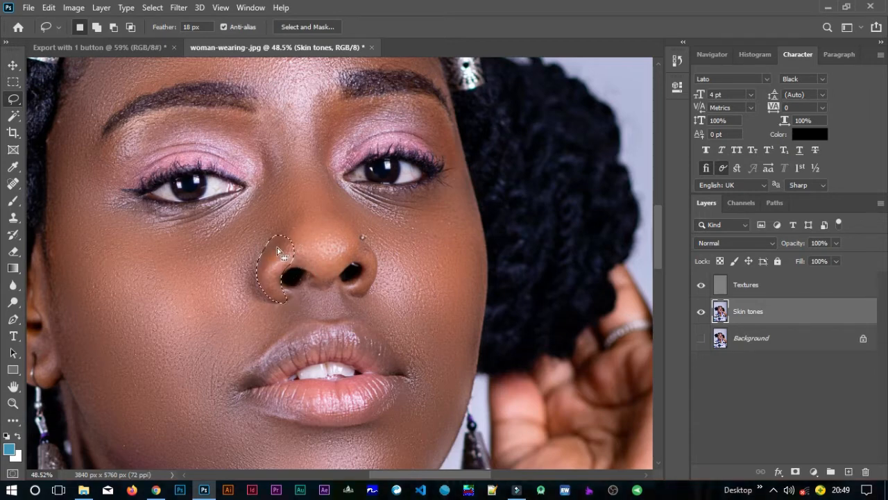
pyautogui.rightClick(279, 247)
pyautogui.click(333, 198)
# - Lasso the nostril wing around the nose stud and reapply the Gaussian Blur
pyautogui.moveTo(353, 236); pyautogui.dragTo(355, 264)
pyautogui.moveTo(384, 269)
pyautogui.mouseDown()
pyautogui.moveTo(368, 230)
pyautogui.moveTo(354, 228)
pyautogui.moveTo(348, 234)
pyautogui.moveTo(374, 254)
pyautogui.mouseUp()
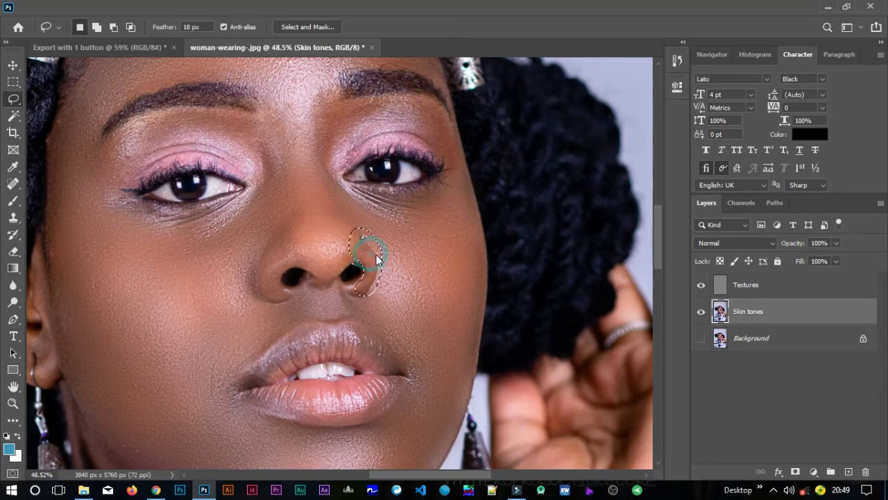
pyautogui.rightClick(369, 253)
pyautogui.click(407, 205)
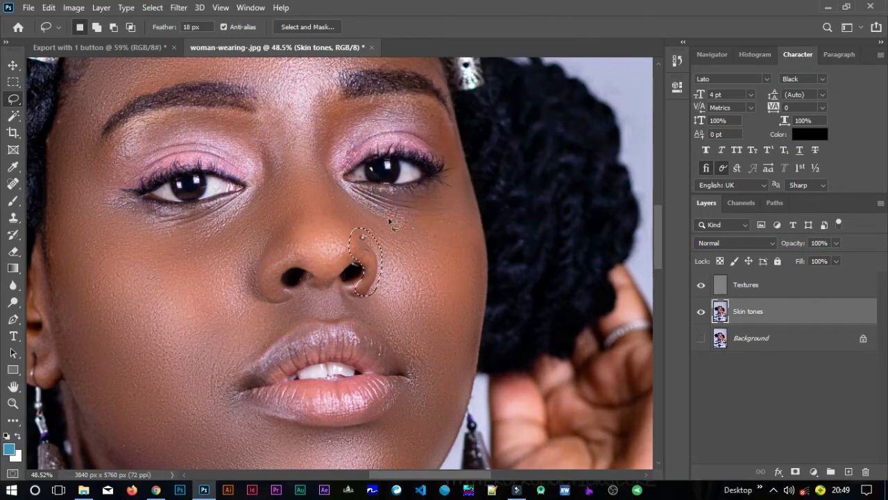
# - Lasso the upper eyelid between the lashes and eyebrow on the nose-stud side, and reapply the Gaussian Blur
pyautogui.click(357, 126)
pyautogui.moveTo(362, 183)
pyautogui.mouseDown()
pyautogui.moveTo(360, 245)
pyautogui.moveTo(340, 239)
pyautogui.moveTo(337, 303)
pyautogui.mouseUp()
pyautogui.moveTo(382, 268)
pyautogui.mouseDown()
pyautogui.moveTo(436, 271)
pyautogui.moveTo(449, 284)
pyautogui.mouseUp()
pyautogui.moveTo(457, 244)
pyautogui.mouseDown()
pyautogui.moveTo(445, 230)
pyautogui.moveTo(393, 224)
pyautogui.moveTo(357, 232)
pyautogui.mouseUp()
pyautogui.rightClick(374, 243)
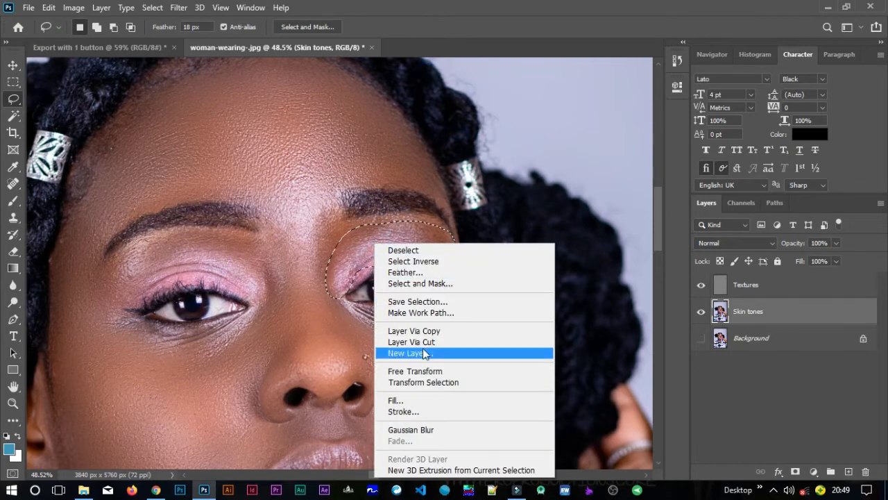
pyautogui.click(410, 429)
# - Lasso the other upper eyelid between the lashes and eyebrow, and reapply the Gaussian Blur
pyautogui.click(128, 248)
pyautogui.moveTo(120, 311)
pyautogui.mouseDown()
pyautogui.moveTo(178, 284)
pyautogui.moveTo(268, 284)
pyautogui.mouseUp()
pyautogui.moveTo(232, 241)
pyautogui.mouseDown()
pyautogui.moveTo(148, 240)
pyautogui.moveTo(116, 261)
pyautogui.mouseUp()
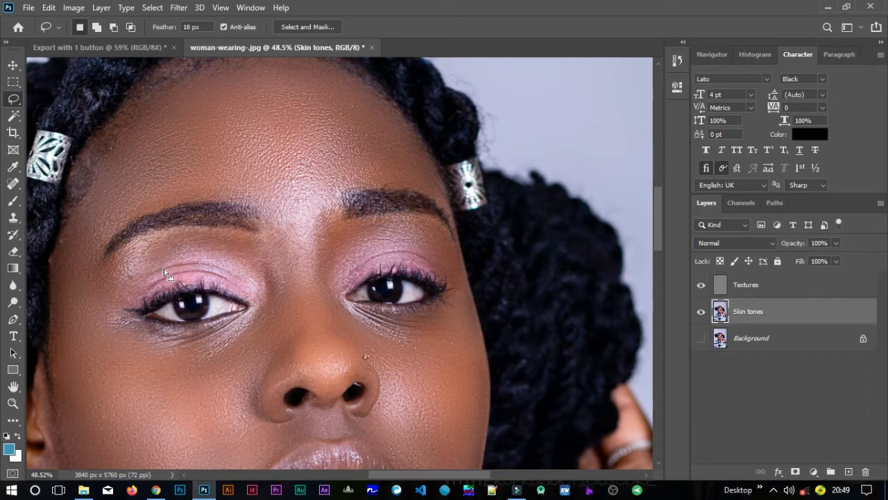
pyautogui.rightClick(183, 266)
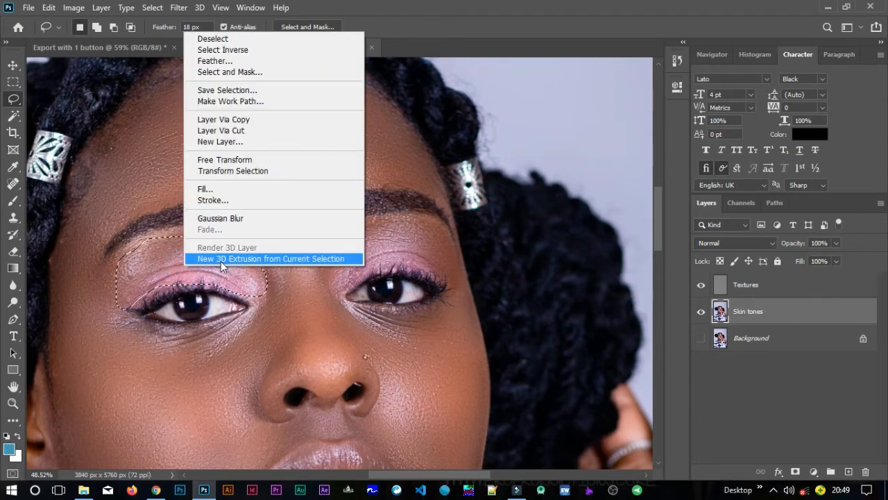
pyautogui.click(237, 218)
# - Lasso the skin between the eyebrows and reapply the Gaussian Blur
pyautogui.moveTo(290, 184)
pyautogui.mouseDown()
pyautogui.moveTo(266, 206)
pyautogui.moveTo(269, 240)
pyautogui.moveTo(292, 258)
pyautogui.moveTo(324, 241)
pyautogui.mouseUp()
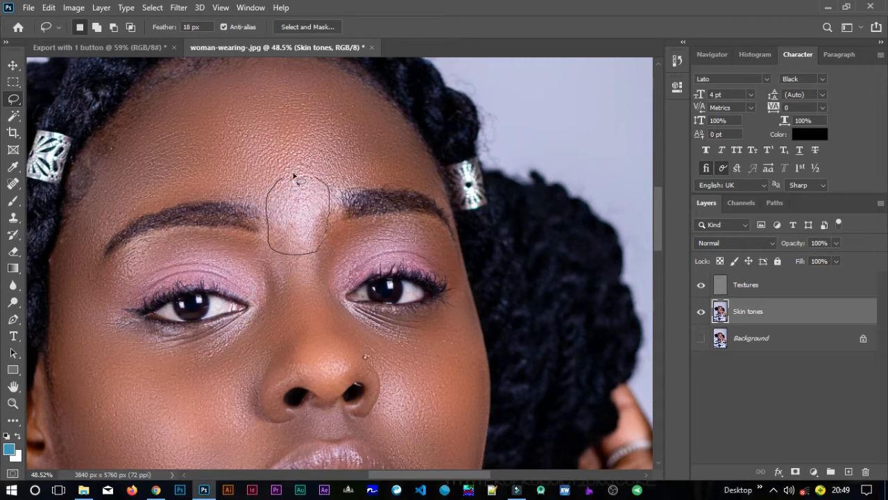
pyautogui.moveTo(296, 204); pyautogui.dragTo(297, 205)
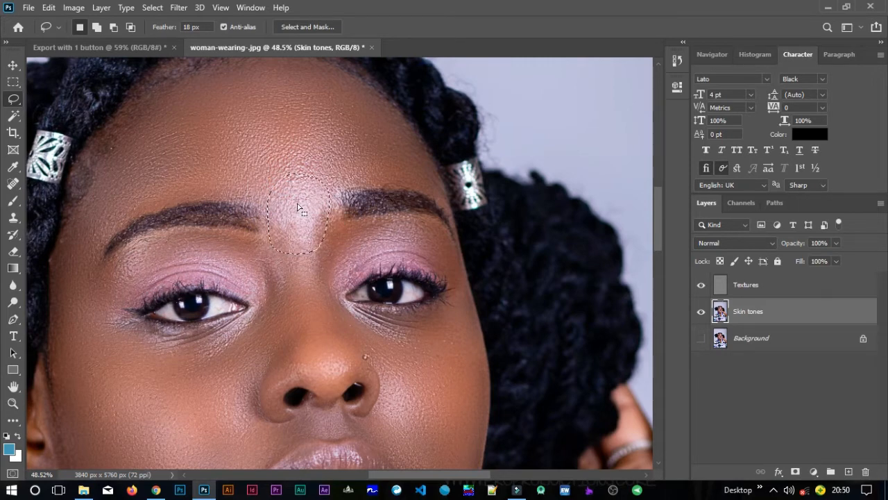
pyautogui.rightClick(297, 207)
pyautogui.click(340, 395)
# - Lasso the nose bridge from between the eyes down to the tip, and apply an 18 px Gaussian Blur
pyautogui.moveTo(288, 270)
pyautogui.mouseDown()
pyautogui.moveTo(286, 356)
pyautogui.moveTo(322, 382)
pyautogui.moveTo(360, 370)
pyautogui.mouseUp()
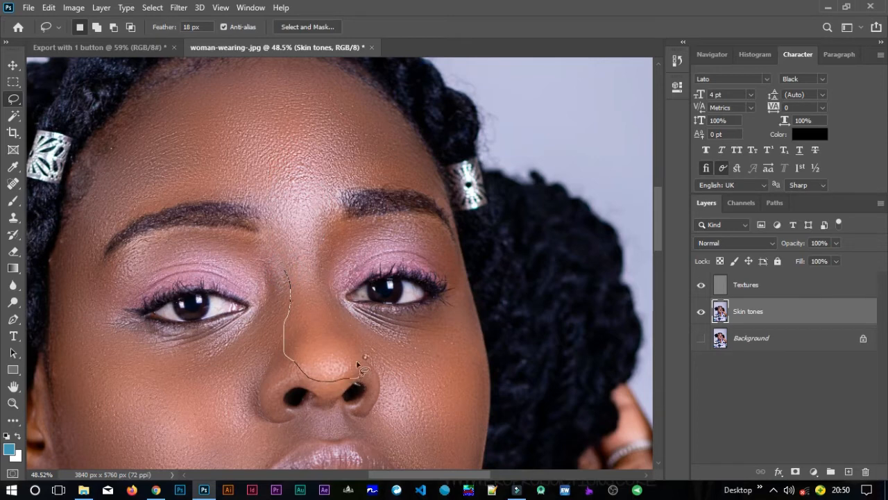
pyautogui.moveTo(338, 311); pyautogui.dragTo(327, 262)
pyautogui.moveTo(290, 284); pyautogui.dragTo(297, 319)
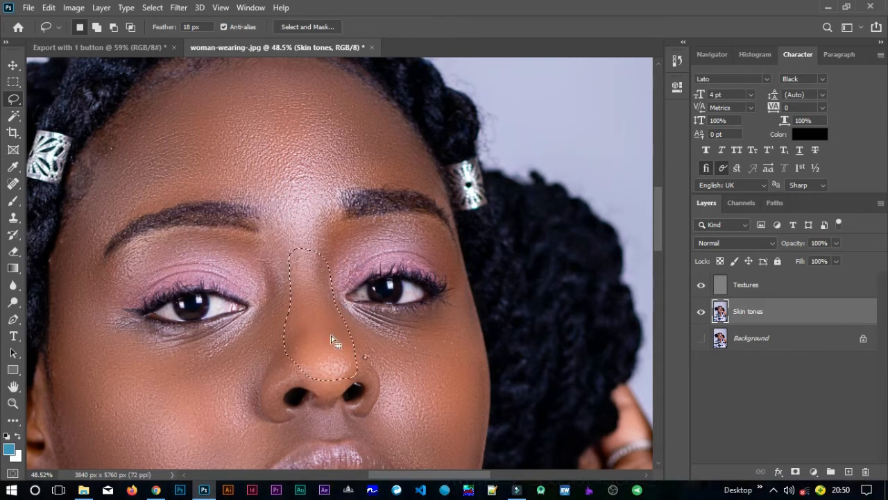
pyautogui.click(178, 8)
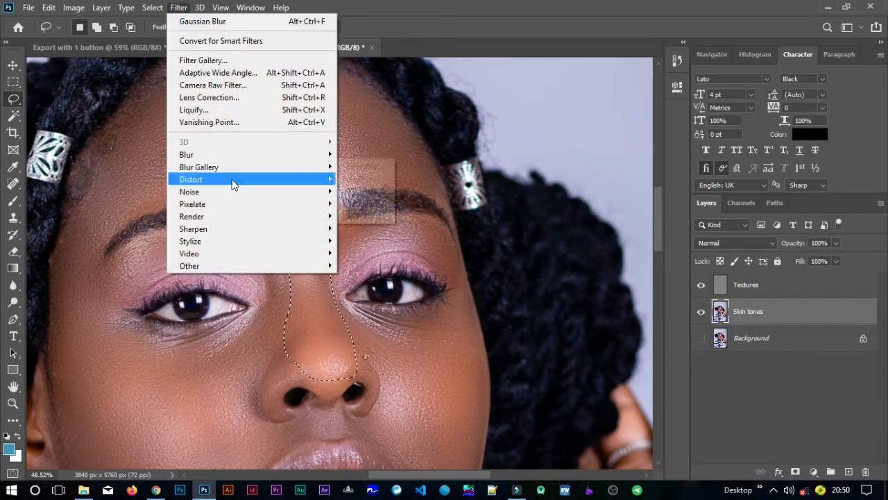
pyautogui.moveTo(329, 169)
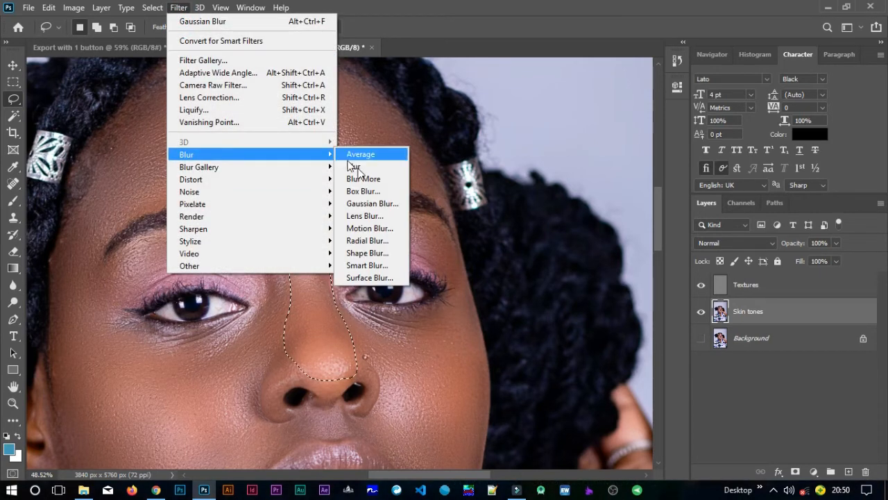
pyautogui.click(361, 203)
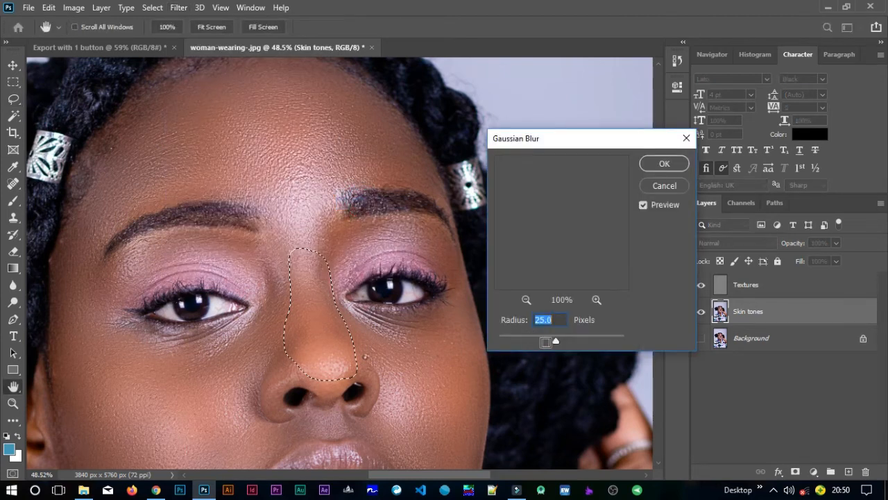
pyautogui.moveTo(556, 341); pyautogui.dragTo(555, 342)
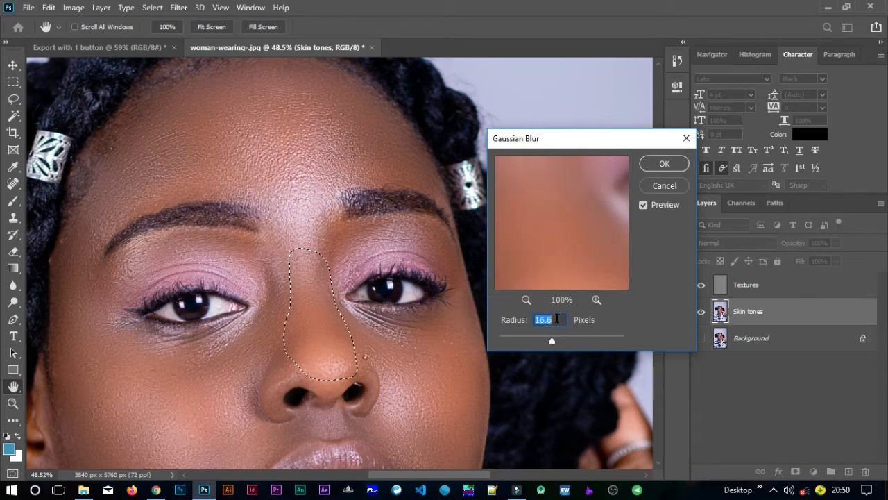
pyautogui.write('18')
pyautogui.click(664, 167)
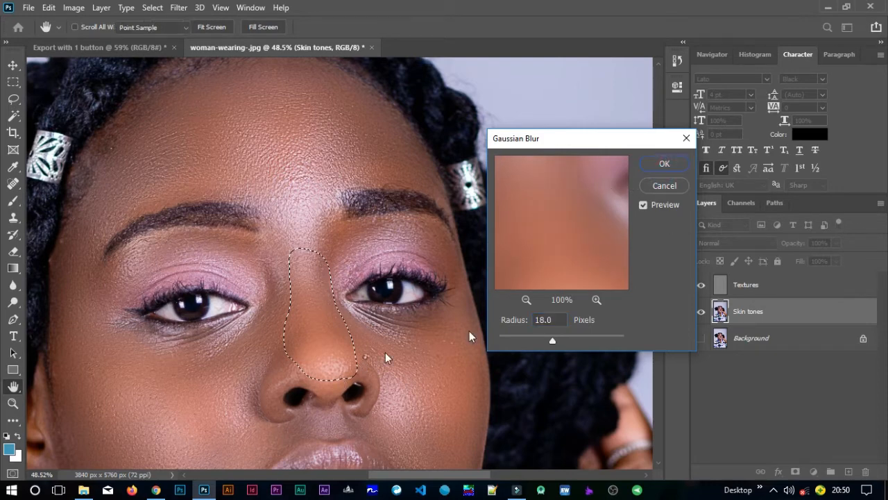
pyautogui.click(285, 363)
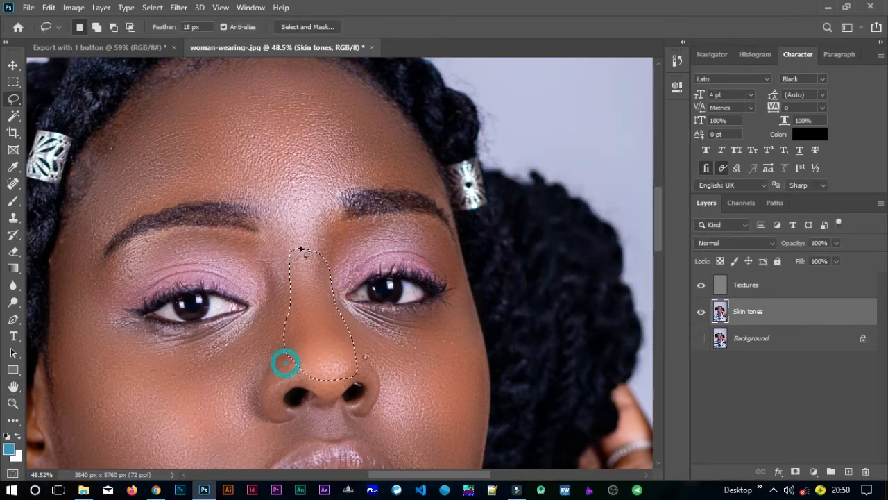
# - Lasso the side of the neck below the jaw, alongside the earring under the visible ear
pyautogui.scroll(-4, 299, 248)
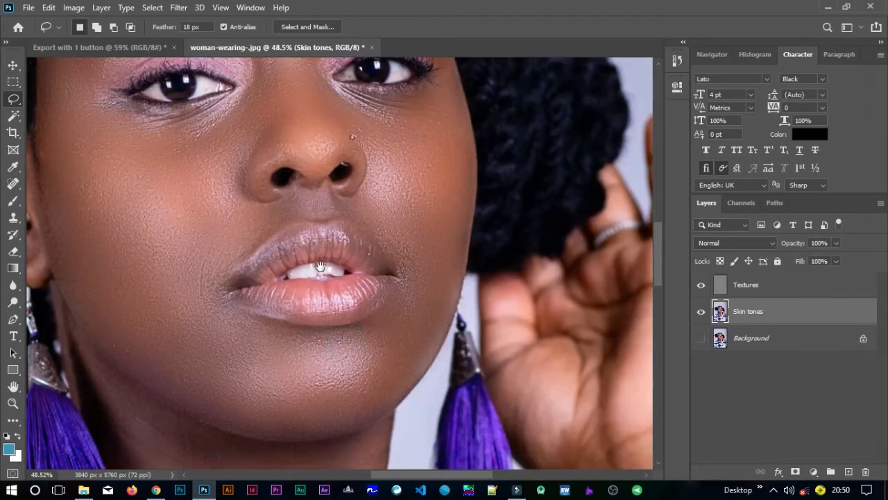
pyautogui.moveTo(308, 331); pyautogui.dragTo(331, 280)
pyautogui.moveTo(313, 308); pyautogui.dragTo(308, 277)
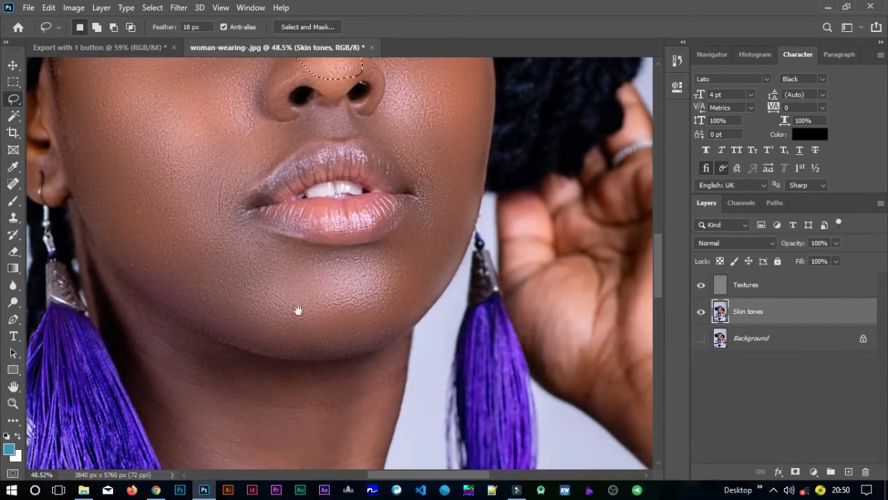
pyautogui.moveTo(283, 337); pyautogui.dragTo(321, 272)
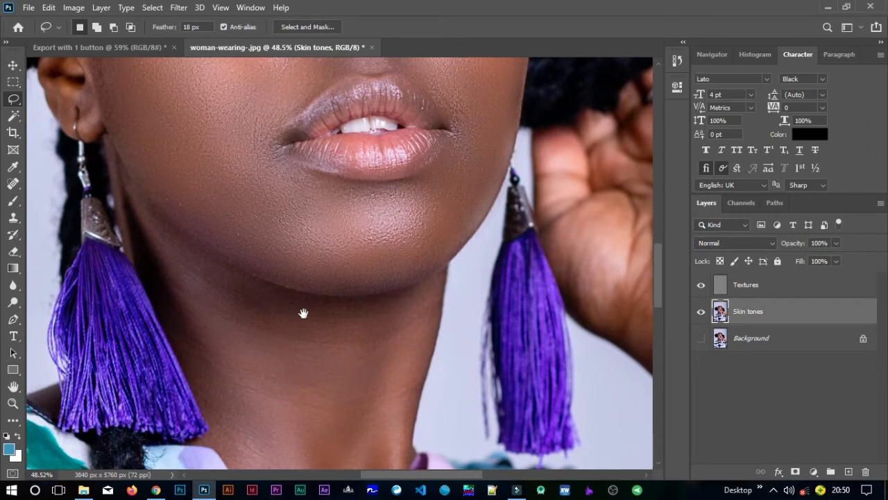
pyautogui.moveTo(299, 310); pyautogui.dragTo(293, 343)
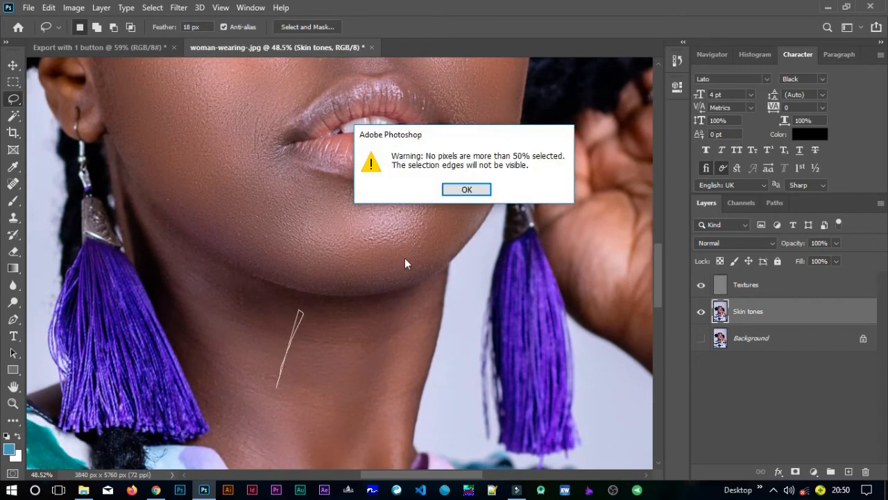
pyautogui.click(463, 191)
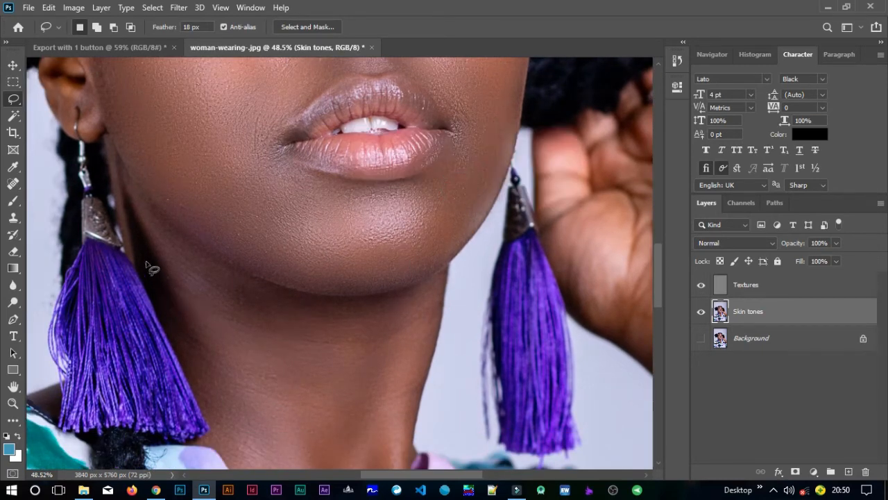
pyautogui.moveTo(132, 192); pyautogui.dragTo(206, 413)
pyautogui.moveTo(246, 445)
pyautogui.mouseDown()
pyautogui.moveTo(317, 384)
pyautogui.moveTo(289, 307)
pyautogui.moveTo(254, 267)
pyautogui.moveTo(186, 243)
pyautogui.moveTo(126, 184)
pyautogui.moveTo(133, 194)
pyautogui.mouseUp()
pyautogui.rightClick(210, 313)
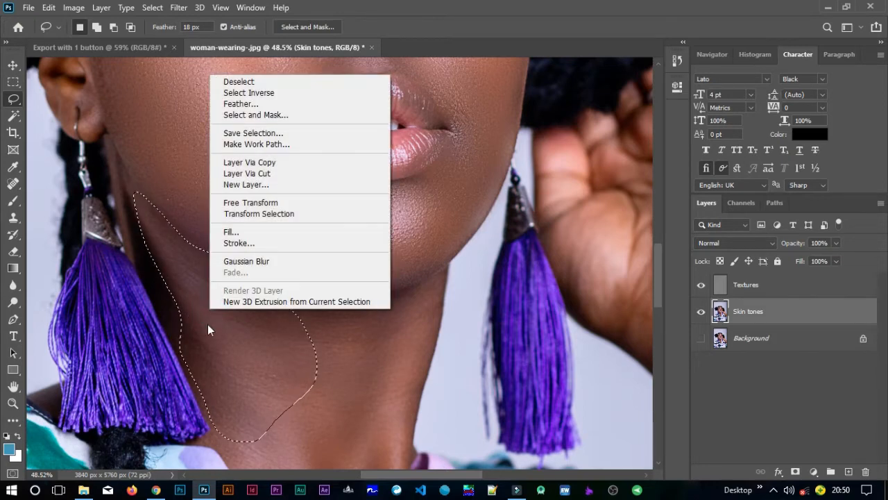
pyautogui.click(207, 325)
# - Apply a 30 px Gaussian Blur to the selected neck area
pyautogui.click(179, 8)
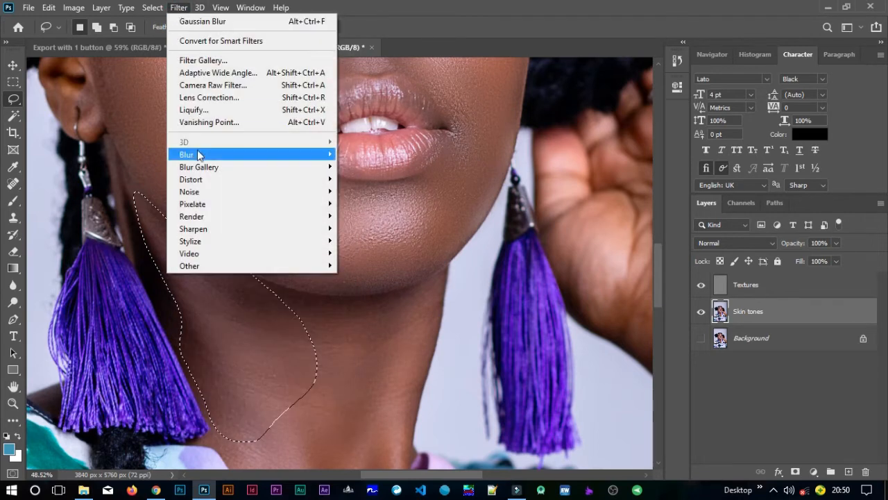
pyautogui.moveTo(319, 157)
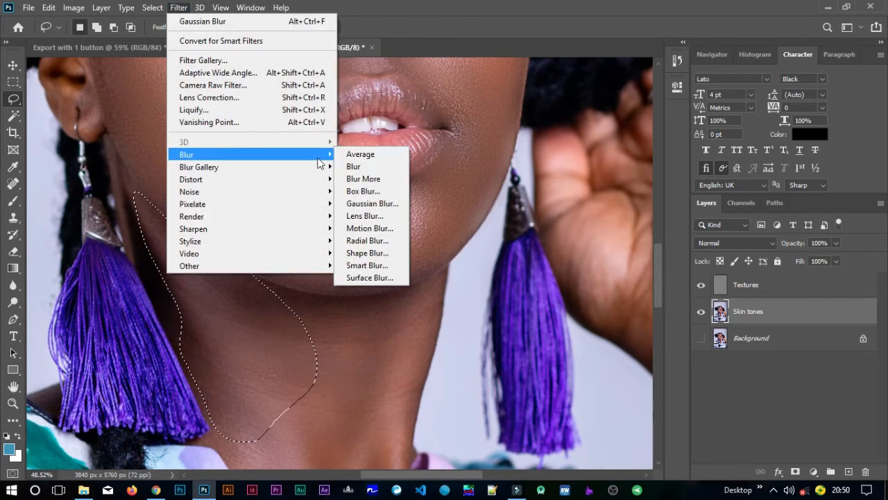
pyautogui.click(356, 204)
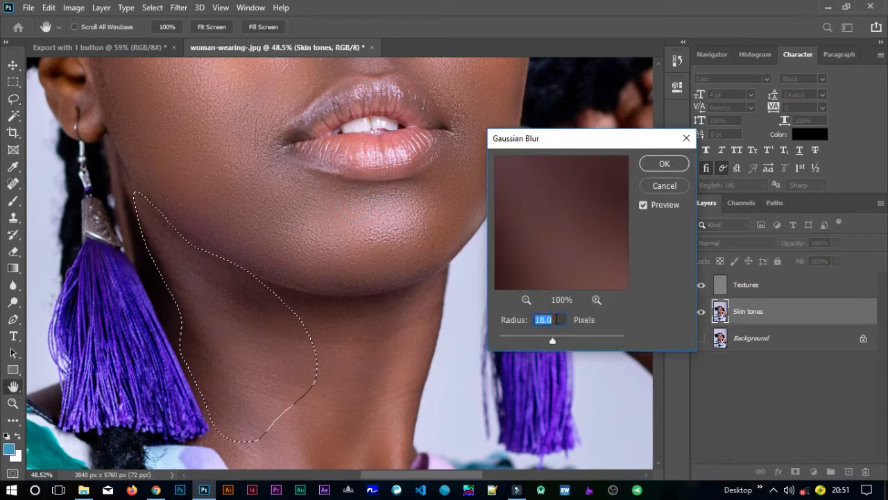
pyautogui.write('30')
pyautogui.click(664, 165)
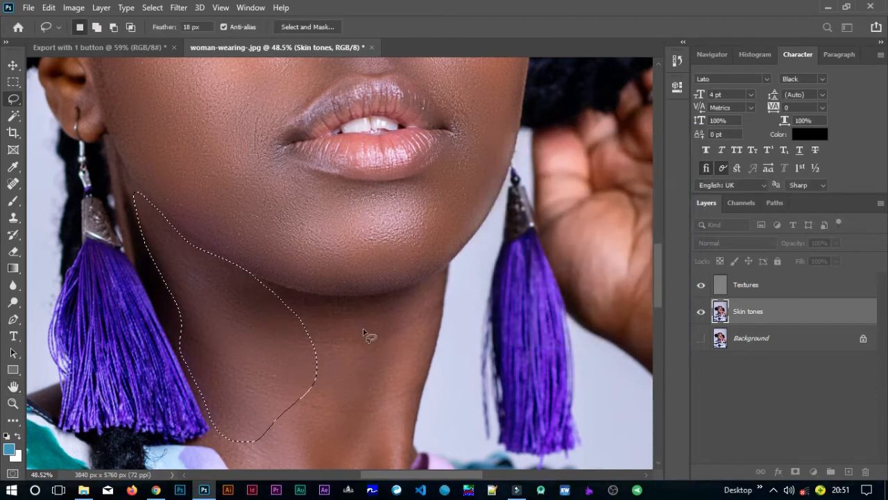
# - Lasso the front of the neck below the chin and reapply the Gaussian Blur
pyautogui.moveTo(361, 304)
pyautogui.mouseDown()
pyautogui.moveTo(299, 303)
pyautogui.moveTo(276, 288)
pyautogui.moveTo(250, 294)
pyautogui.moveTo(266, 326)
pyautogui.moveTo(267, 415)
pyautogui.mouseUp()
pyautogui.moveTo(337, 445)
pyautogui.mouseDown()
pyautogui.moveTo(393, 428)
pyautogui.moveTo(413, 386)
pyautogui.mouseUp()
pyautogui.moveTo(420, 340)
pyautogui.mouseDown()
pyautogui.moveTo(431, 283)
pyautogui.moveTo(380, 310)
pyautogui.moveTo(361, 305)
pyautogui.mouseUp()
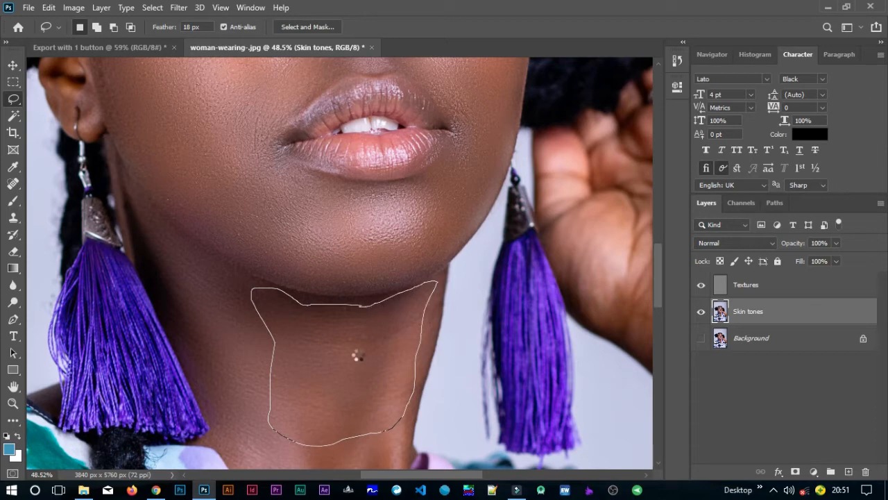
pyautogui.rightClick(358, 366)
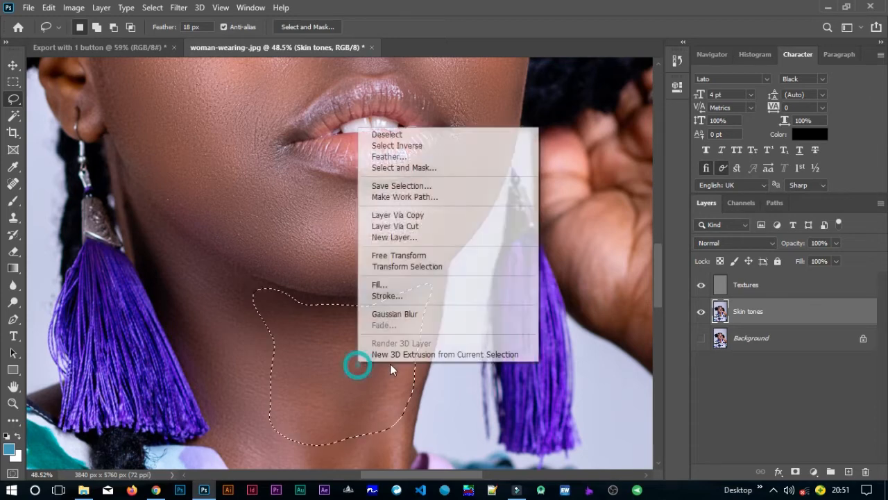
pyautogui.click(412, 313)
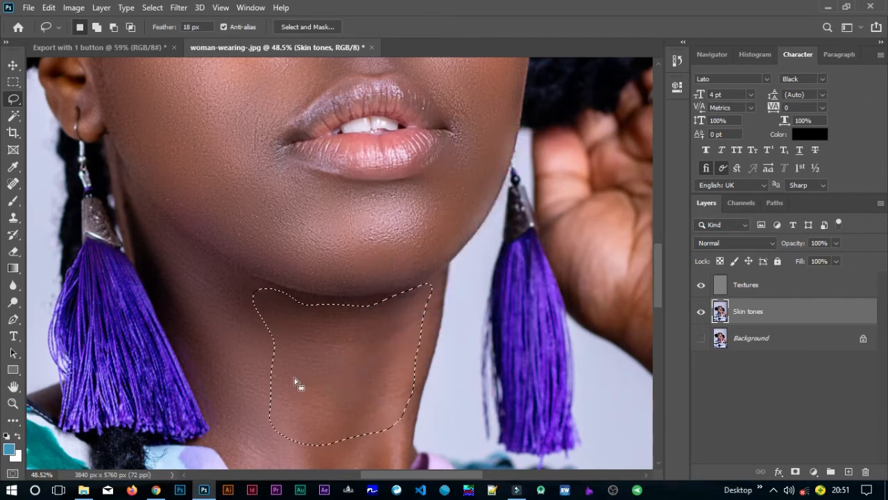
# - Lasso the base of the neck down to the blouse neckline and reapply the Gaussian Blur
pyautogui.moveTo(339, 386); pyautogui.dragTo(352, 198)
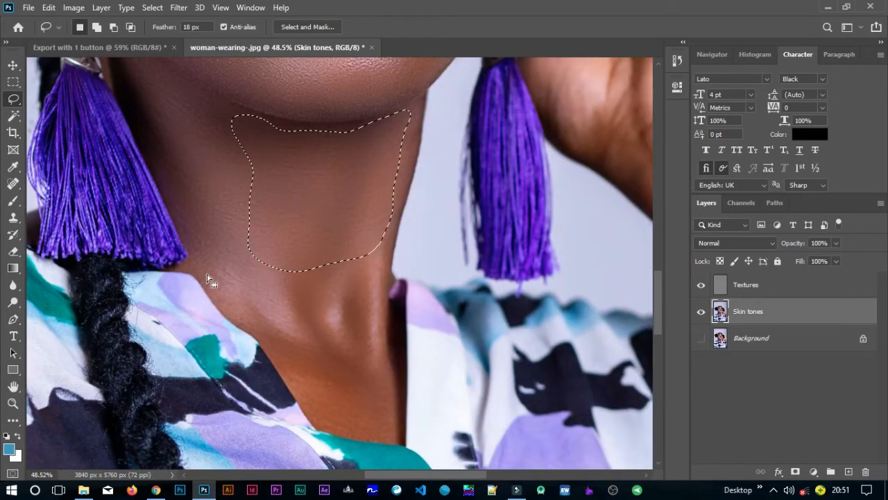
pyautogui.moveTo(210, 270)
pyautogui.mouseDown()
pyautogui.moveTo(220, 298)
pyautogui.moveTo(278, 337)
pyautogui.moveTo(297, 401)
pyautogui.moveTo(321, 425)
pyautogui.moveTo(355, 433)
pyautogui.moveTo(395, 395)
pyautogui.moveTo(383, 277)
pyautogui.moveTo(351, 255)
pyautogui.moveTo(216, 266)
pyautogui.moveTo(217, 281)
pyautogui.mouseUp()
pyautogui.click(319, 321)
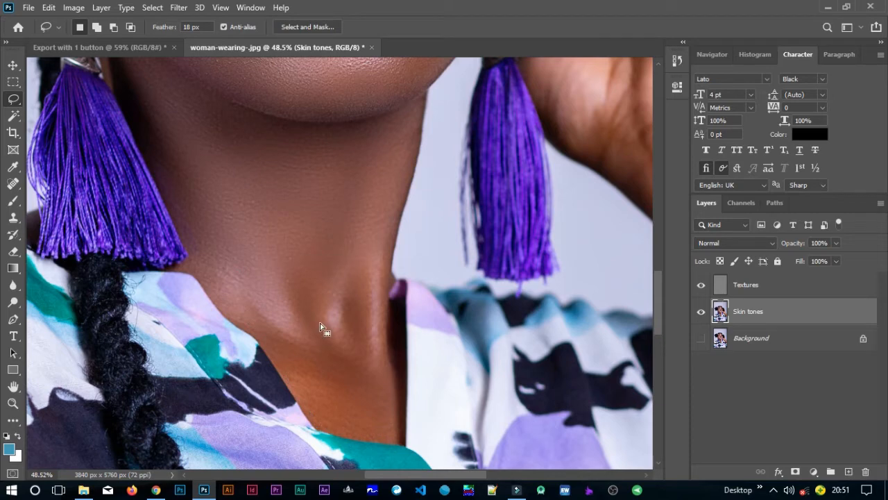
pyautogui.rightClick(300, 347)
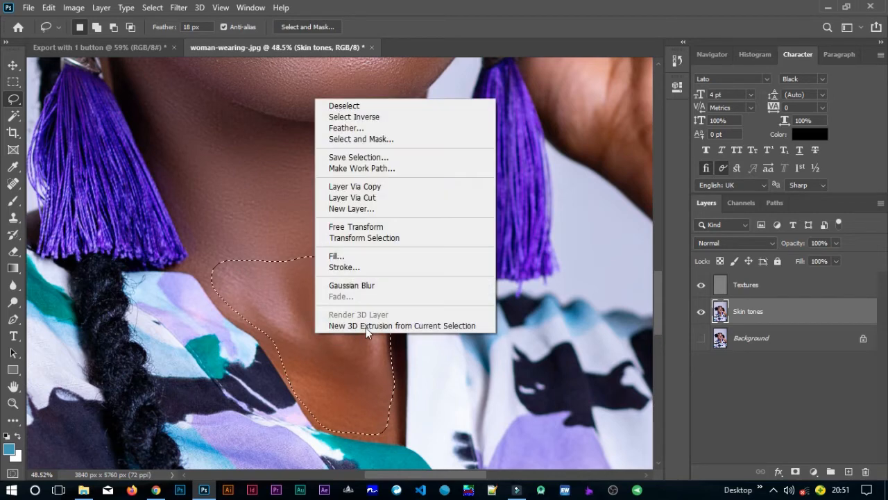
pyautogui.click(356, 285)
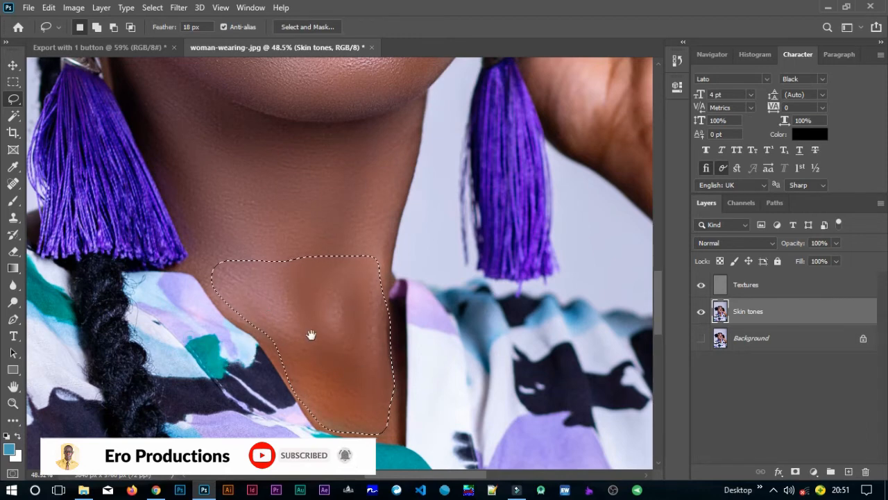
# - Lasso the strip of bare upper arm beside the sleeve at the image edge and reapply the Gaussian Blur
pyautogui.moveTo(312, 337); pyautogui.dragTo(494, 285)
pyautogui.moveTo(216, 323); pyautogui.dragTo(519, 268)
pyautogui.moveTo(384, 288); pyautogui.dragTo(292, 256)
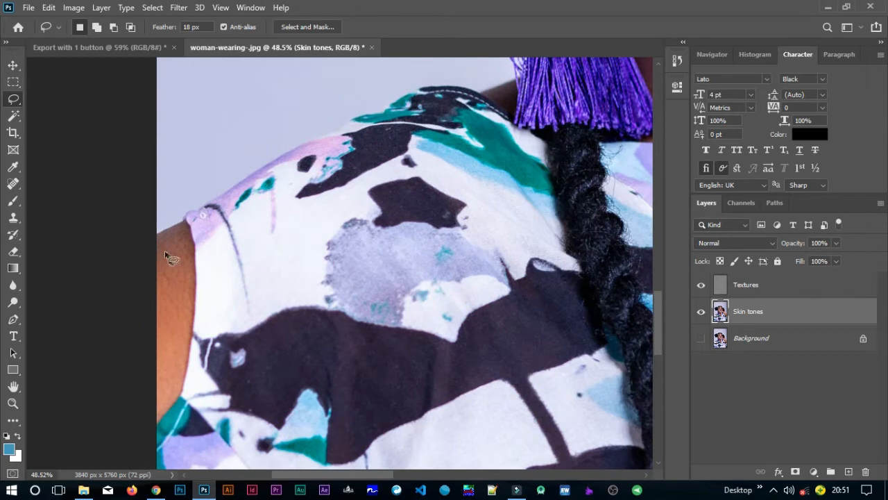
pyautogui.moveTo(161, 229)
pyautogui.mouseDown()
pyautogui.moveTo(164, 414)
pyautogui.moveTo(191, 375)
pyautogui.moveTo(197, 315)
pyautogui.moveTo(194, 243)
pyautogui.moveTo(165, 228)
pyautogui.mouseUp()
pyautogui.rightClick(168, 286)
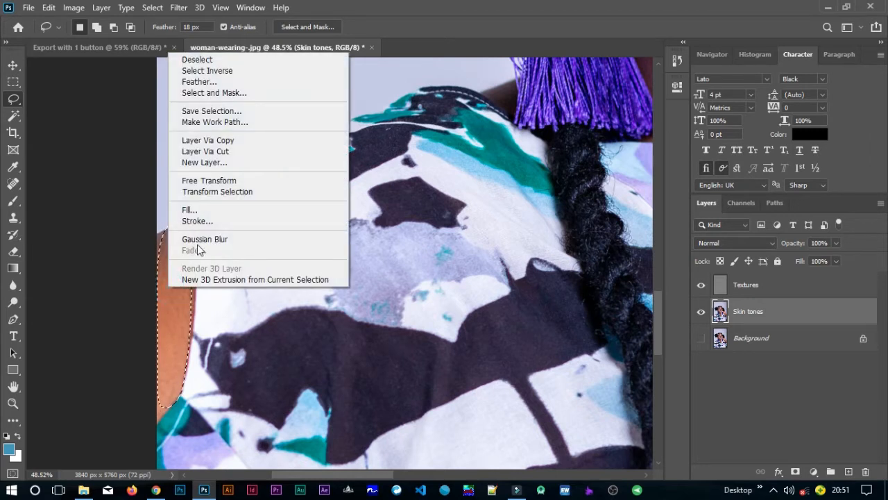
pyautogui.click(226, 239)
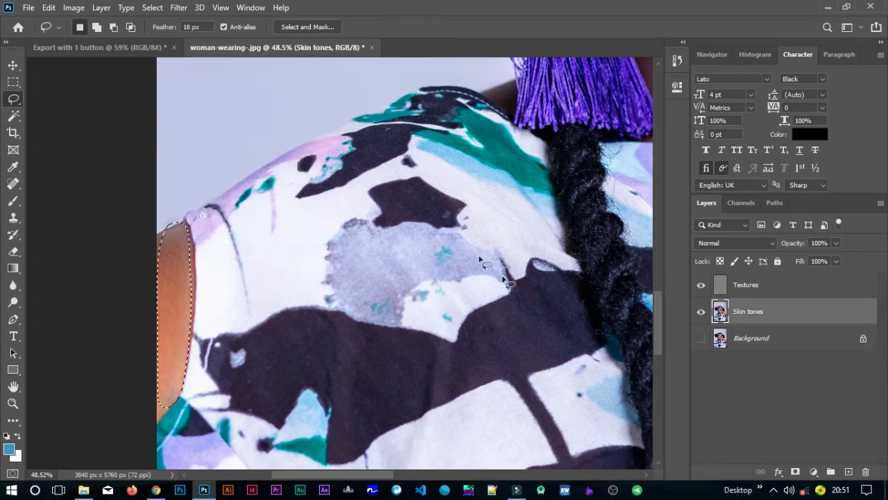
pyautogui.moveTo(515, 189); pyautogui.dragTo(277, 307)
pyautogui.moveTo(424, 251); pyautogui.dragTo(313, 292)
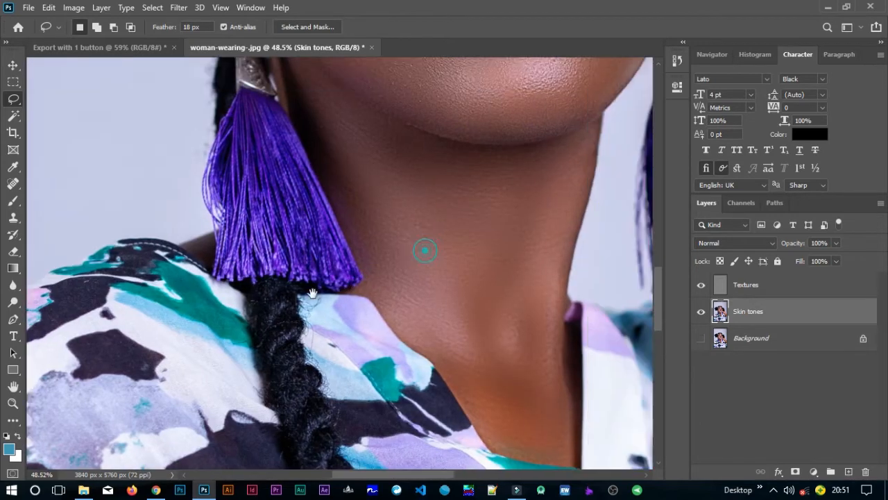
pyautogui.press('z')
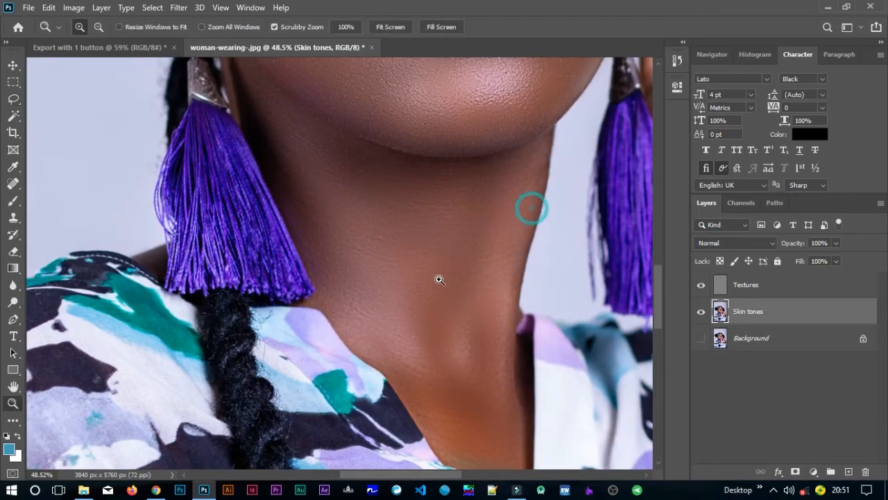
pyautogui.moveTo(416, 295); pyautogui.dragTo(497, 183)
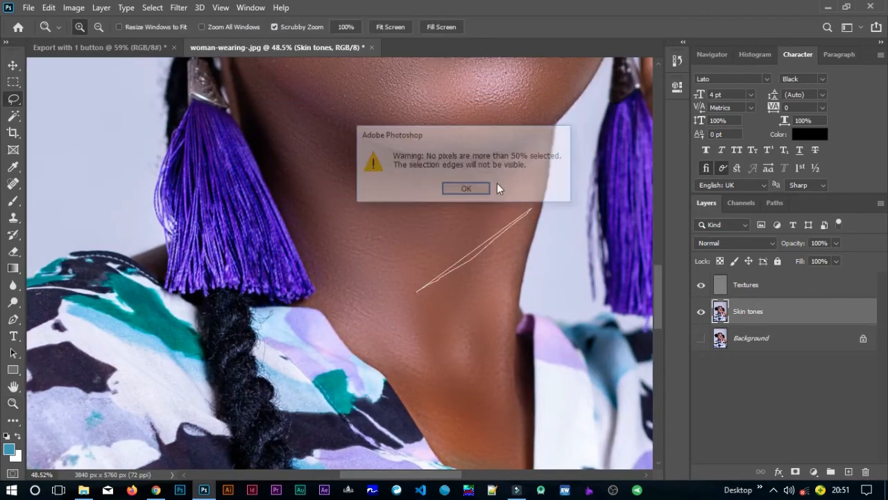
pyautogui.click(462, 188)
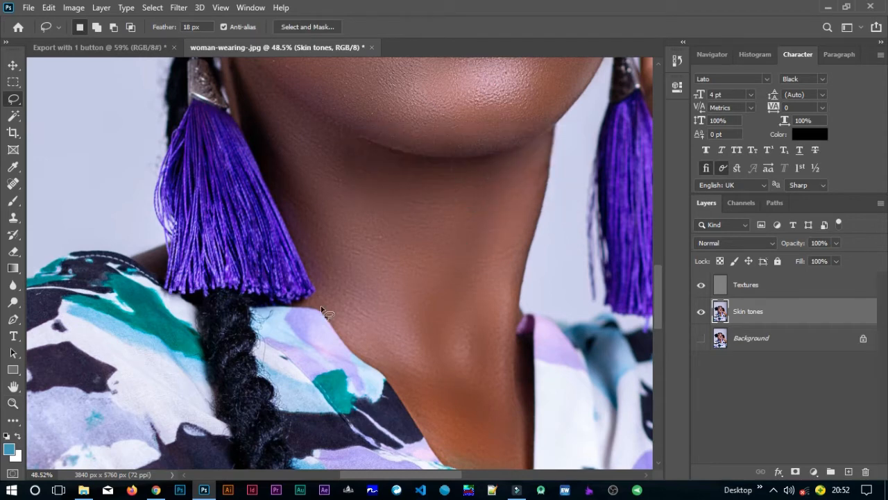
pyautogui.press('z')
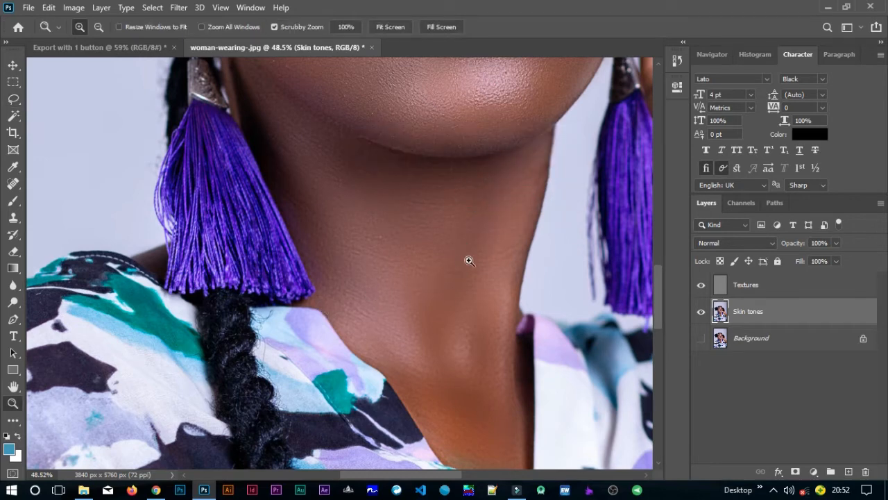
pyautogui.moveTo(532, 141); pyautogui.dragTo(438, 224)
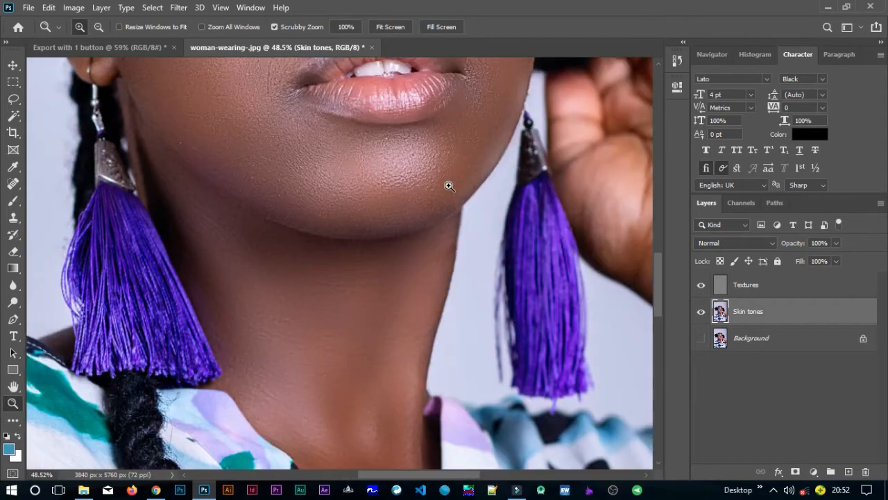
# - Compare the whole retouched portrait with the original by isolating the Background layer, ending with all three layers shown
pyautogui.hotkey('ctrl', '0')
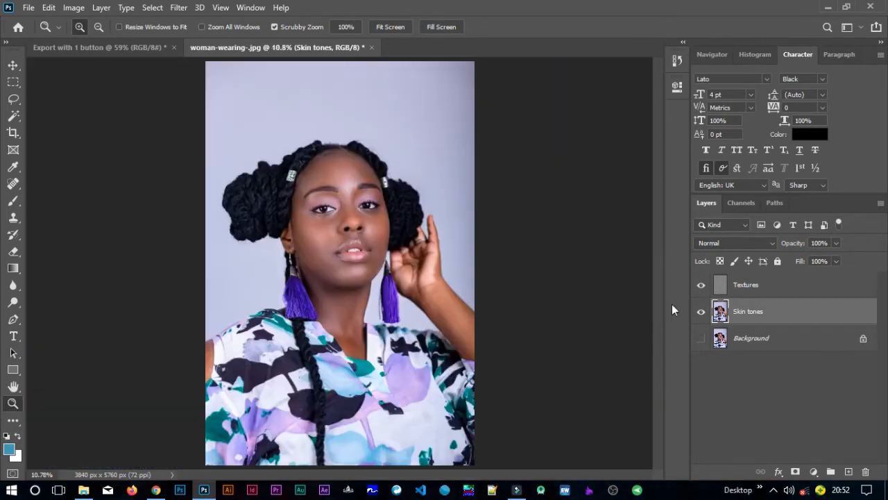
pyautogui.keyDown('alt'); pyautogui.click(702, 340); pyautogui.keyUp('alt')
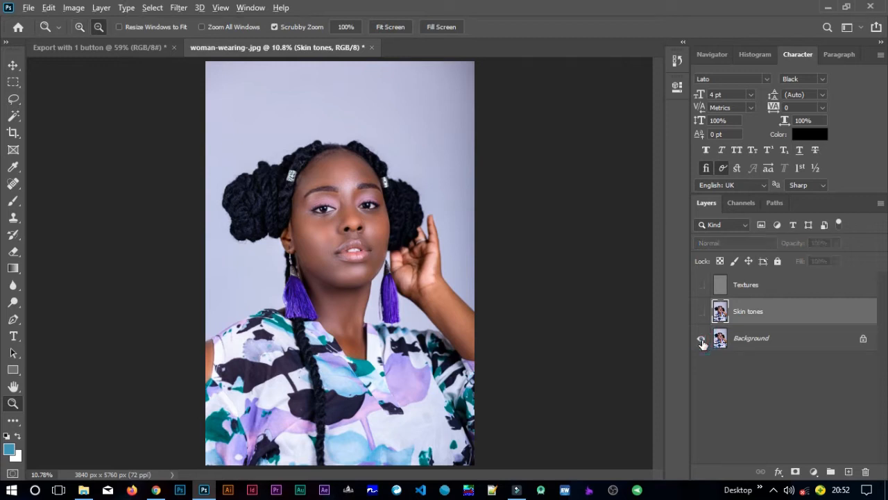
pyautogui.keyDown('alt'); pyautogui.click(701, 340); pyautogui.keyUp('alt')
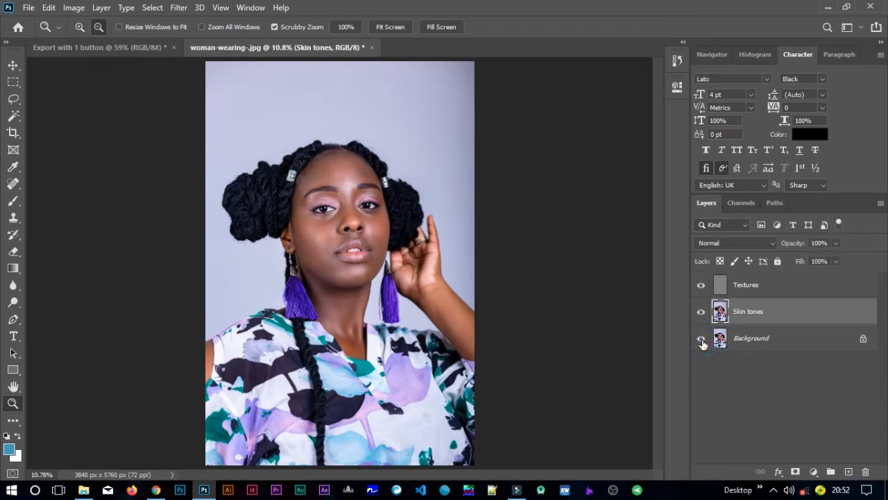
pyautogui.keyDown('alt'); pyautogui.click(701, 340); pyautogui.keyUp('alt')
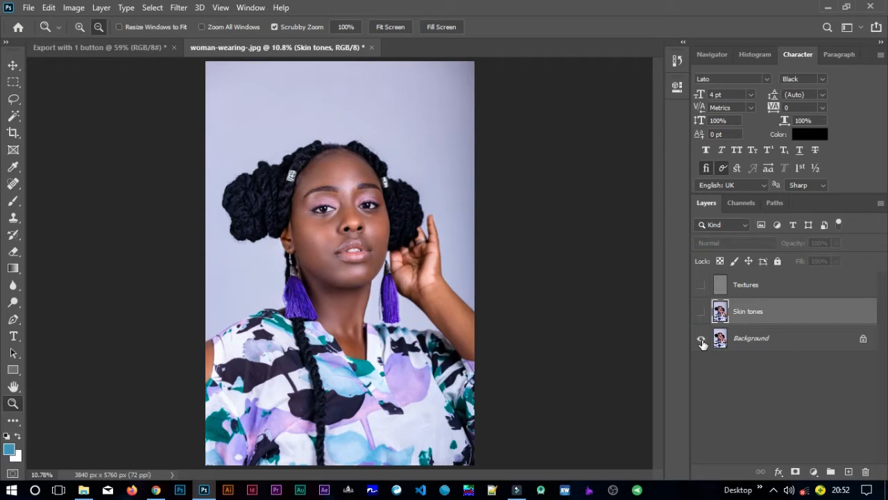
pyautogui.keyDown('alt'); pyautogui.click(701, 340); pyautogui.keyUp('alt')
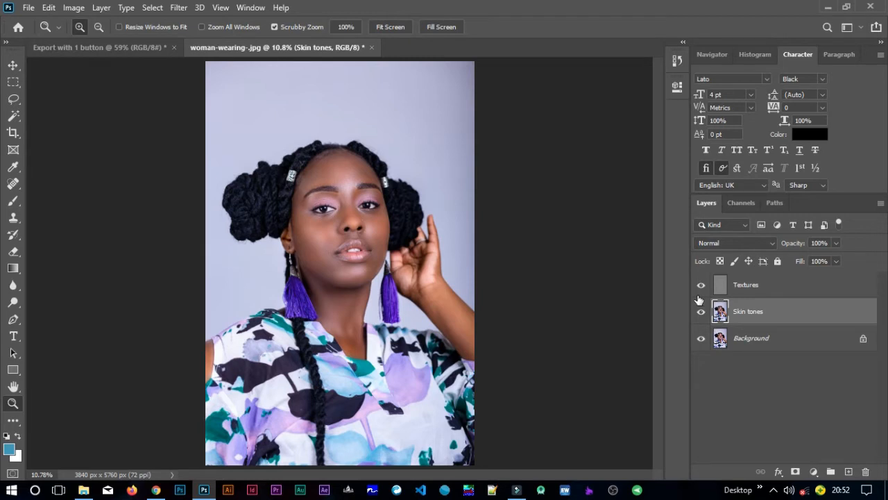
# - Clear the leftover selection on the neck and leave no layer selected
pyautogui.click(775, 287)
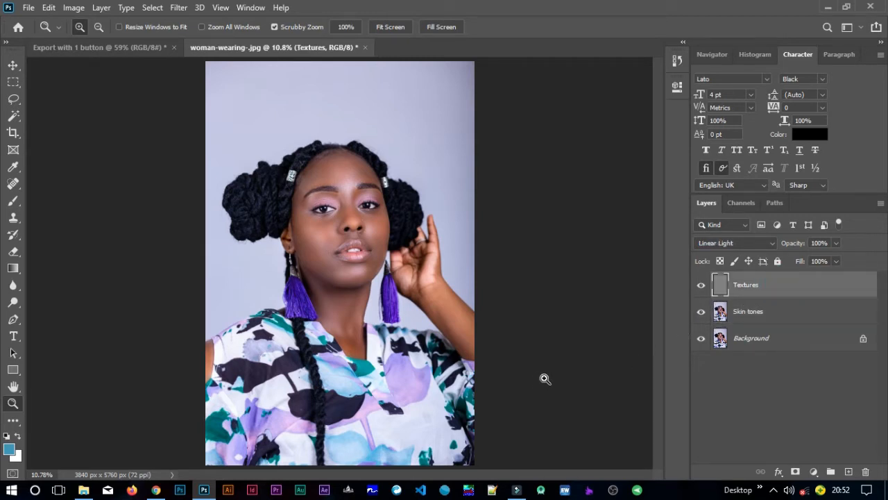
pyautogui.press('v')
pyautogui.click(561, 356)
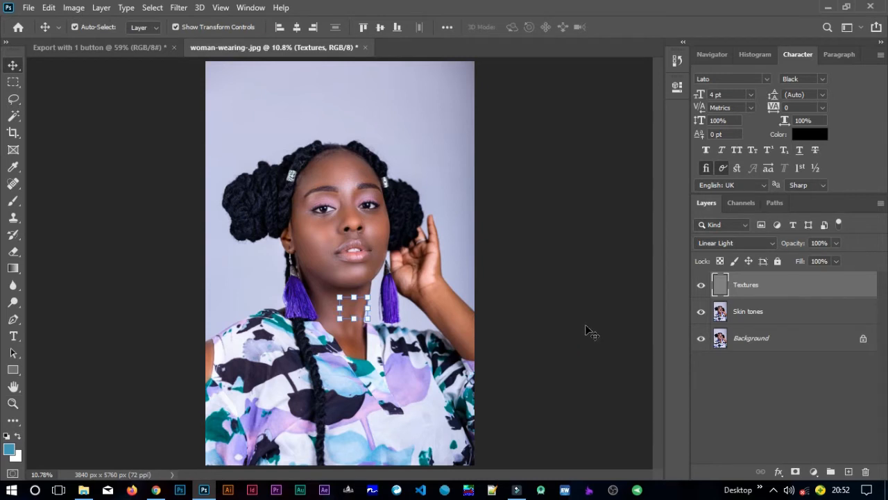
pyautogui.click(480, 167)
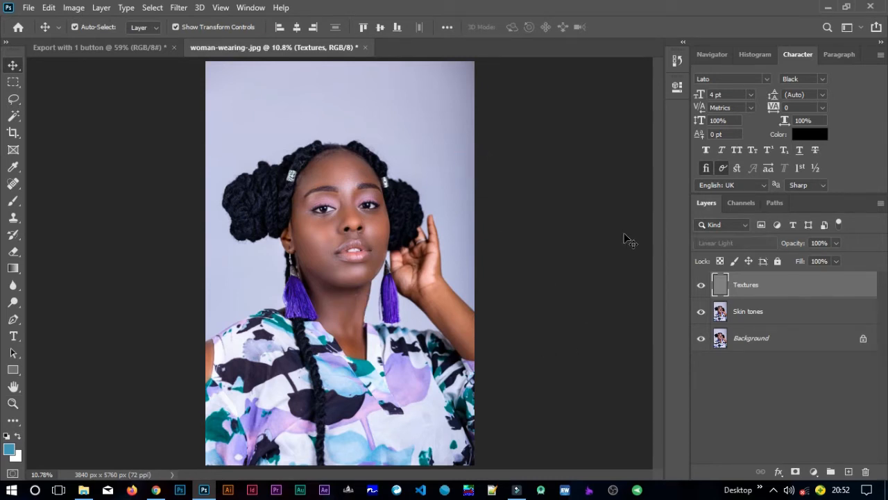
pyautogui.click(439, 191)
pyautogui.click(581, 295)
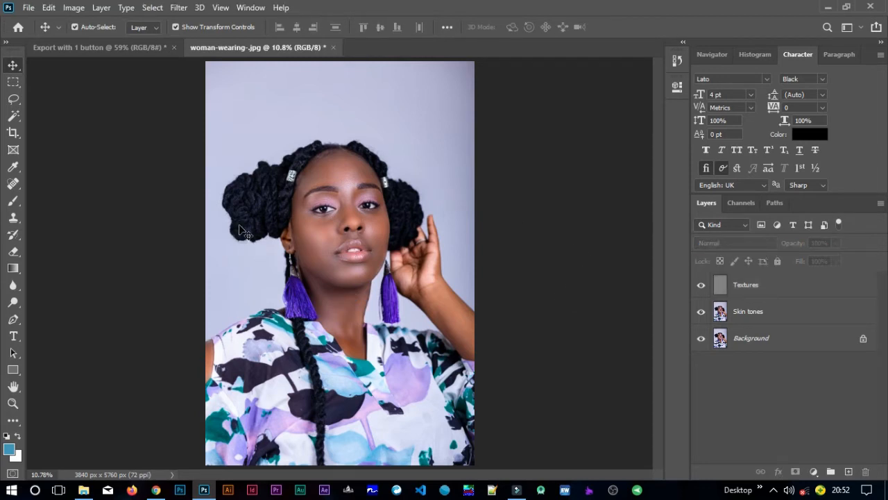
# - Add a Black & White adjustment layer directly above the Textures layer
pyautogui.press('z')
pyautogui.moveTo(334, 199); pyautogui.dragTo(440, 295)
pyautogui.scroll(5, 349, 258)
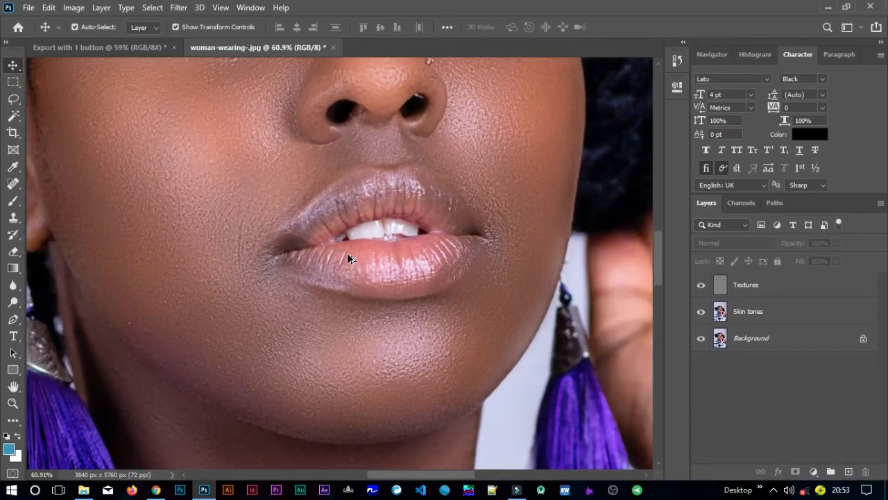
pyautogui.moveTo(426, 199); pyautogui.dragTo(382, 321)
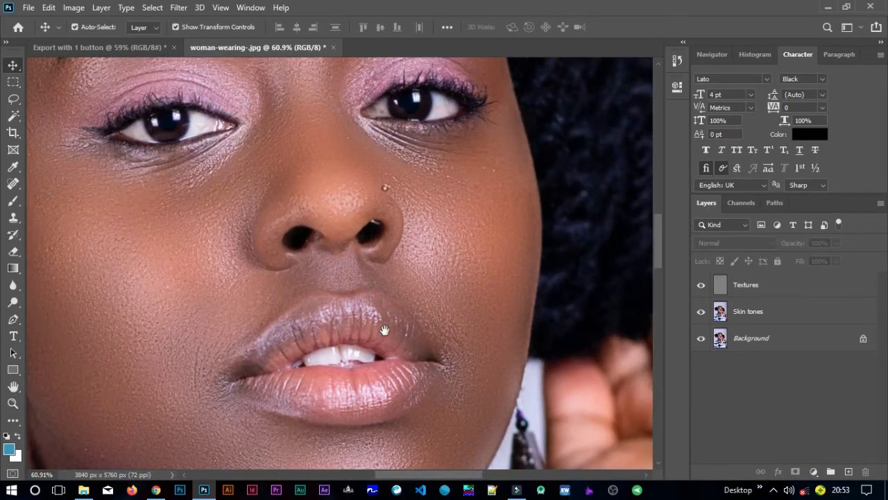
pyautogui.press('z')
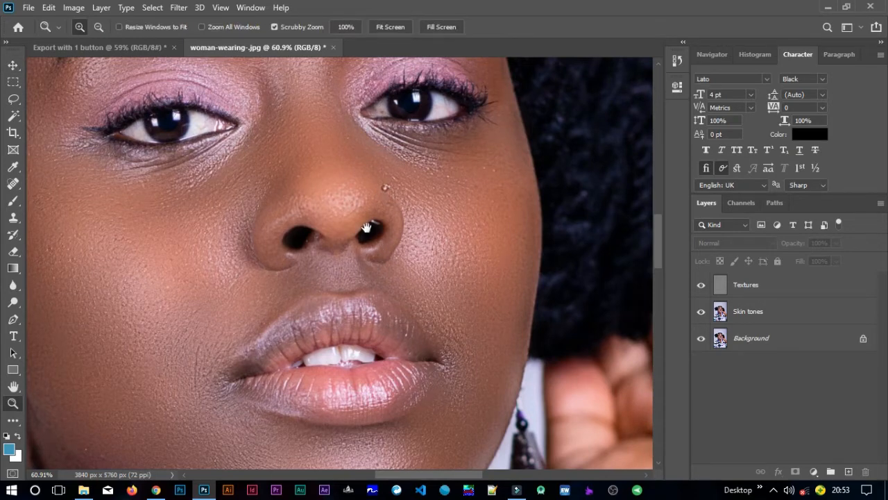
pyautogui.moveTo(374, 210); pyautogui.dragTo(461, 308)
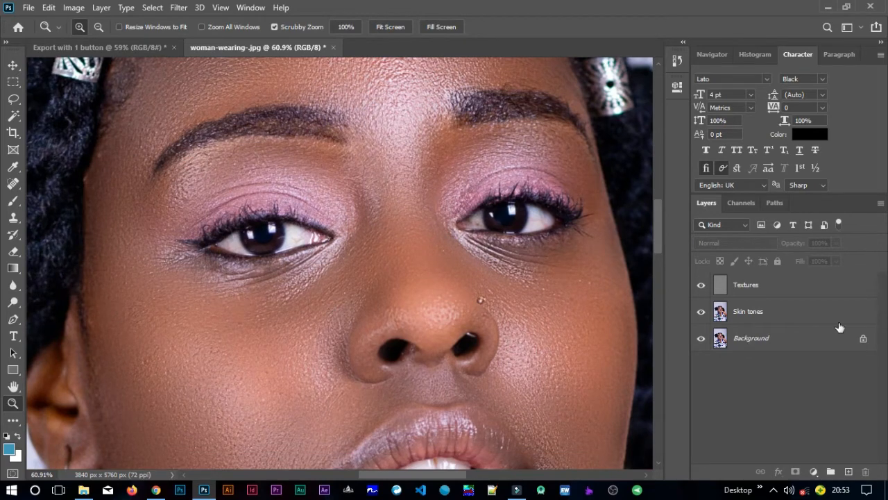
pyautogui.click(761, 287)
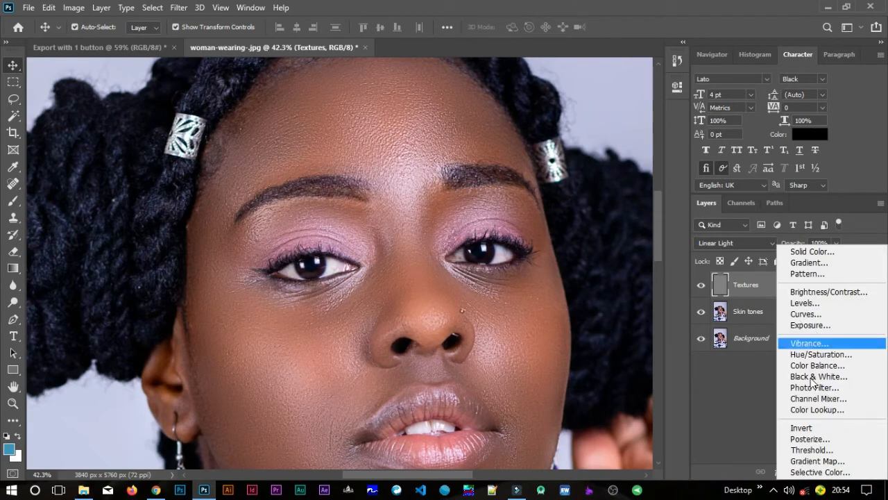
pyautogui.click(812, 376)
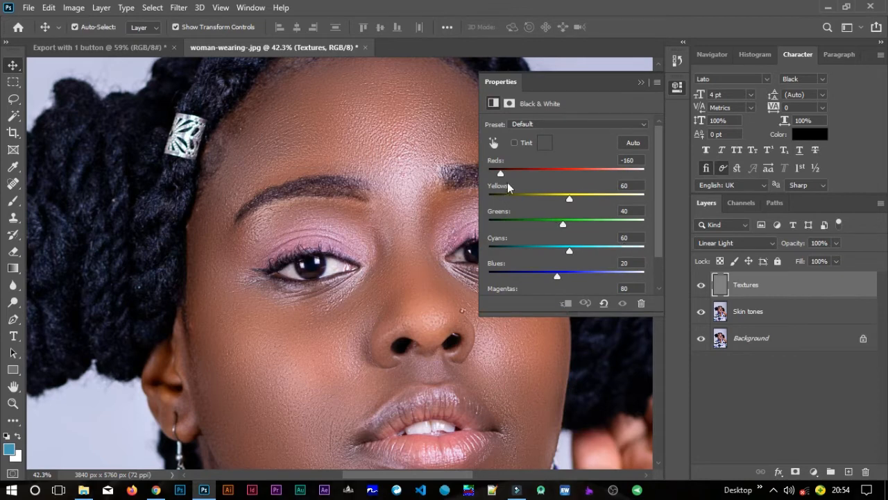
# - Darken the skin in the Black & White adjustment by setting Reds to -98, and collapse its properties
pyautogui.moveTo(500, 173); pyautogui.dragTo(562, 174)
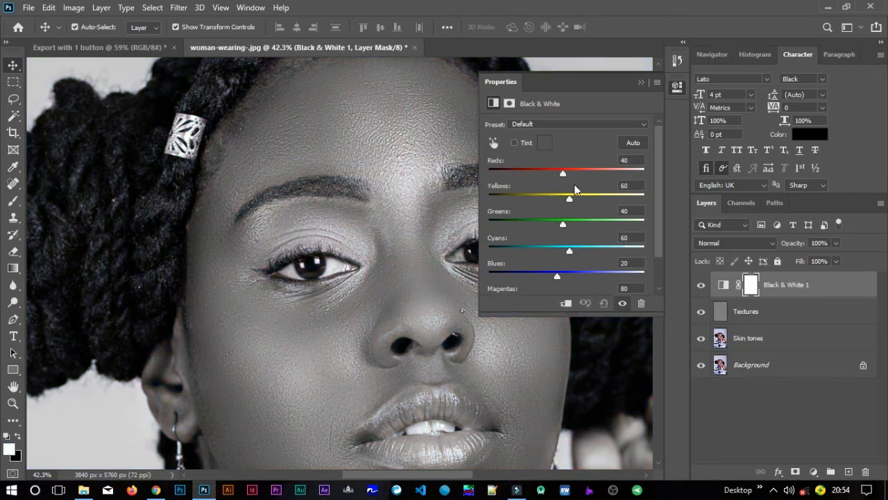
pyautogui.moveTo(565, 176); pyautogui.dragTo(523, 176)
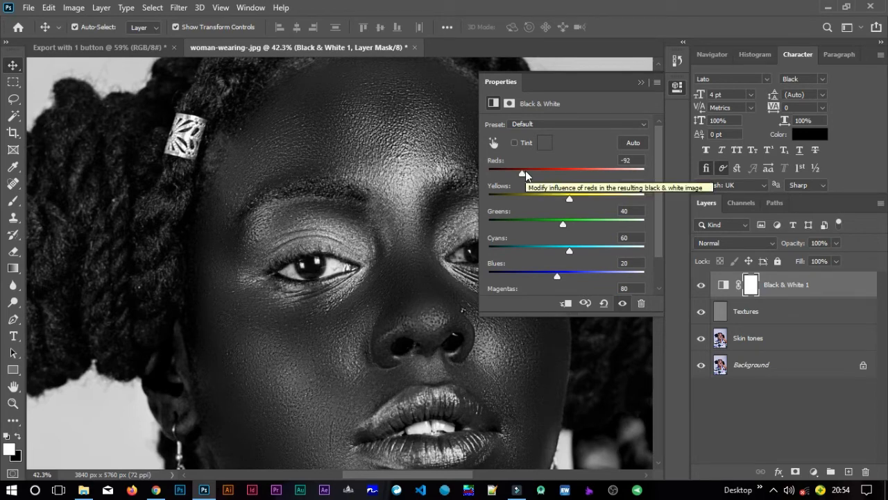
pyautogui.moveTo(525, 174); pyautogui.dragTo(521, 175)
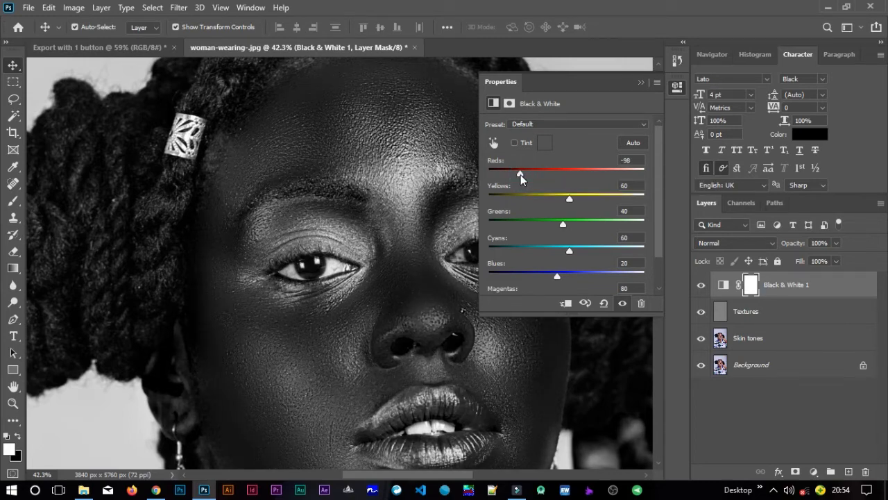
pyautogui.click(641, 82)
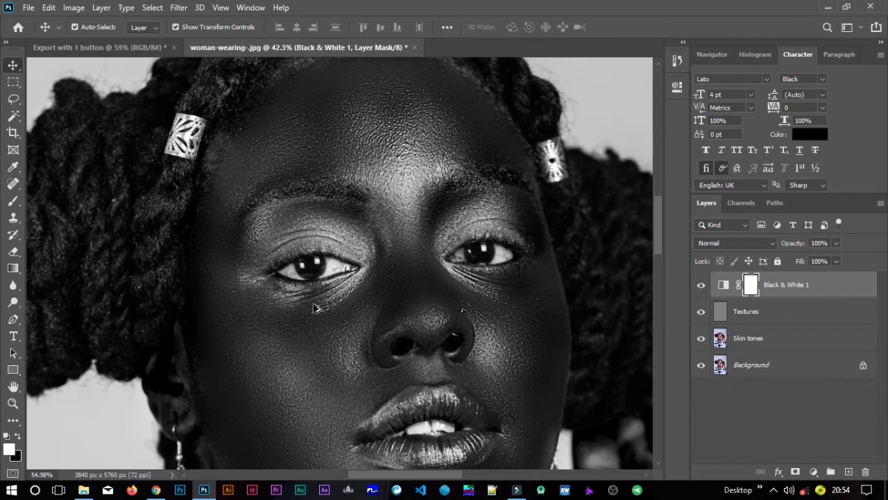
# - Use the Clone Stamp tool on the Textures layer to cover the bump beside the right nostril with nearby clean skin
pyautogui.scroll(2, 316, 306)
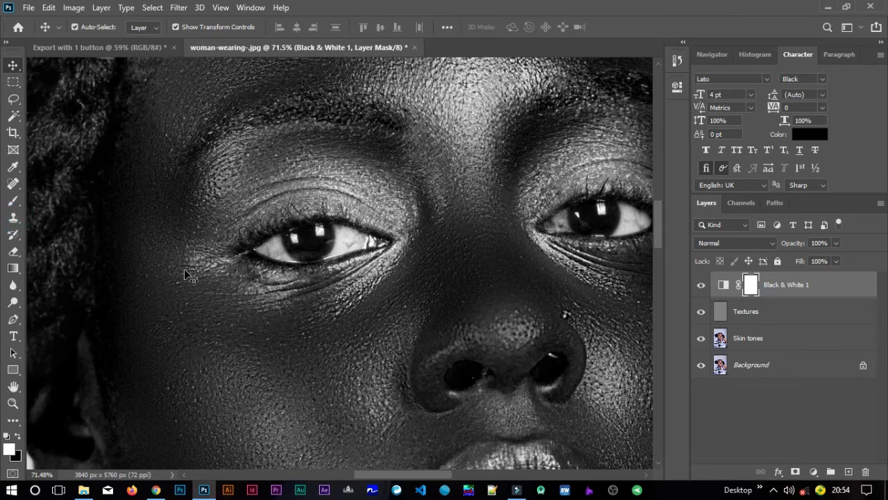
pyautogui.press('s')
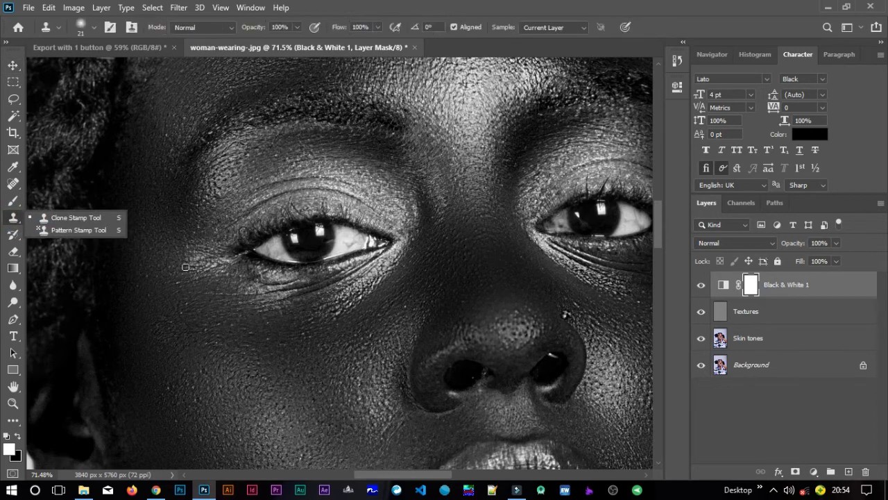
pyautogui.click(91, 218)
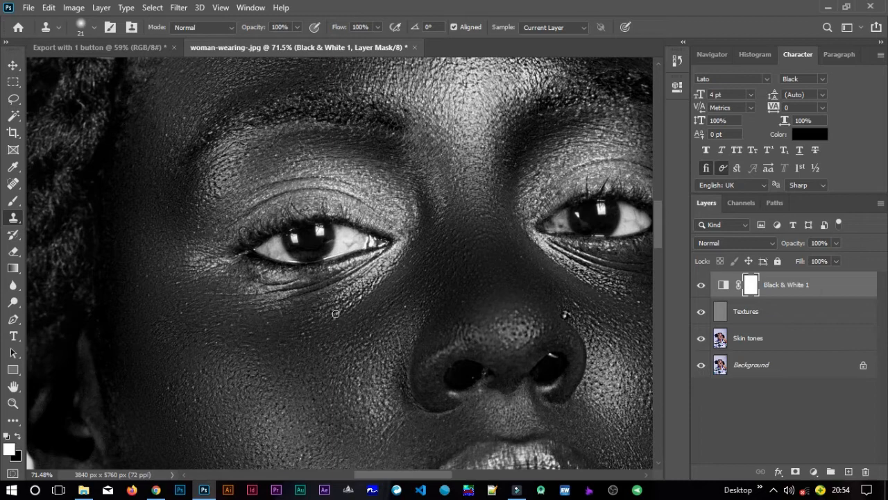
pyautogui.moveTo(492, 294); pyautogui.dragTo(297, 282)
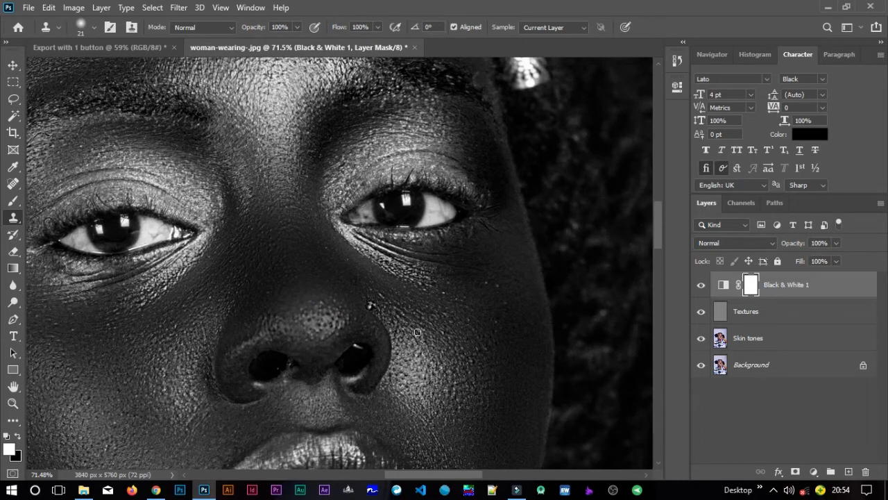
pyautogui.click(756, 314)
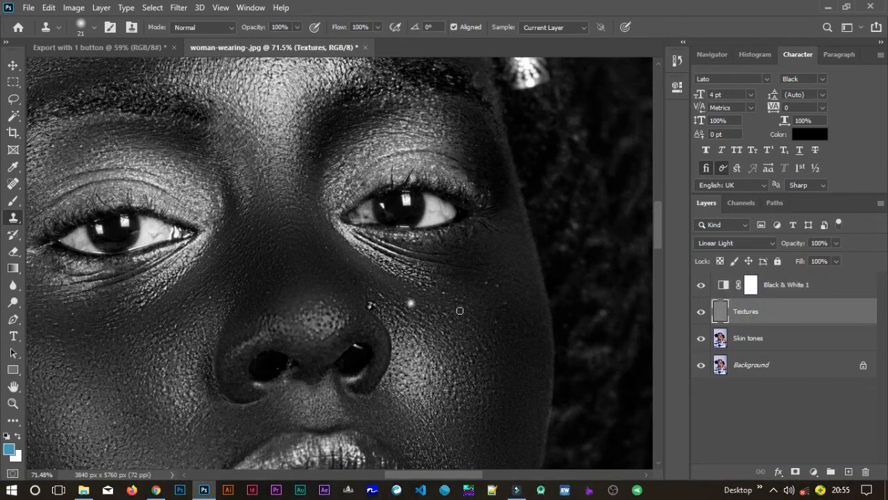
pyautogui.keyDown('alt'); pyautogui.click(429, 308); pyautogui.keyUp('alt')
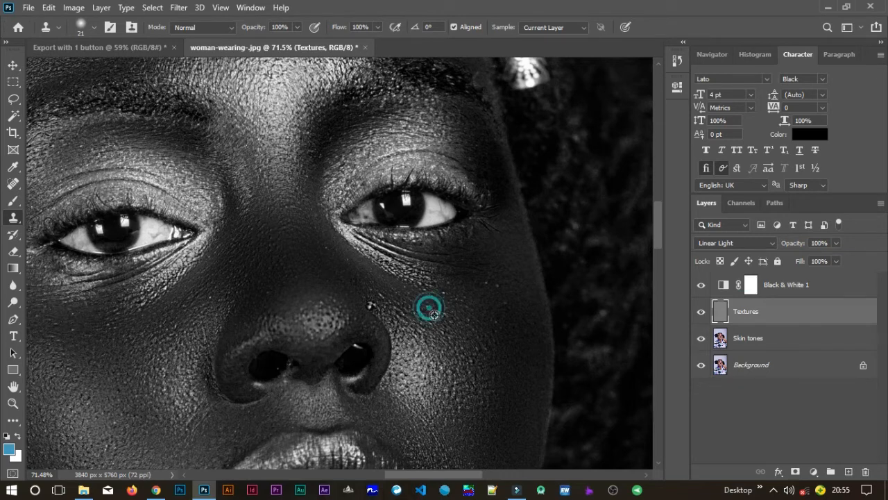
pyautogui.click(372, 306)
pyautogui.click(370, 307)
pyautogui.click(373, 307)
pyautogui.click(370, 302)
pyautogui.keyDown('alt'); pyautogui.click(400, 312); pyautogui.keyUp('alt')
pyautogui.click(369, 303)
pyautogui.click(371, 305)
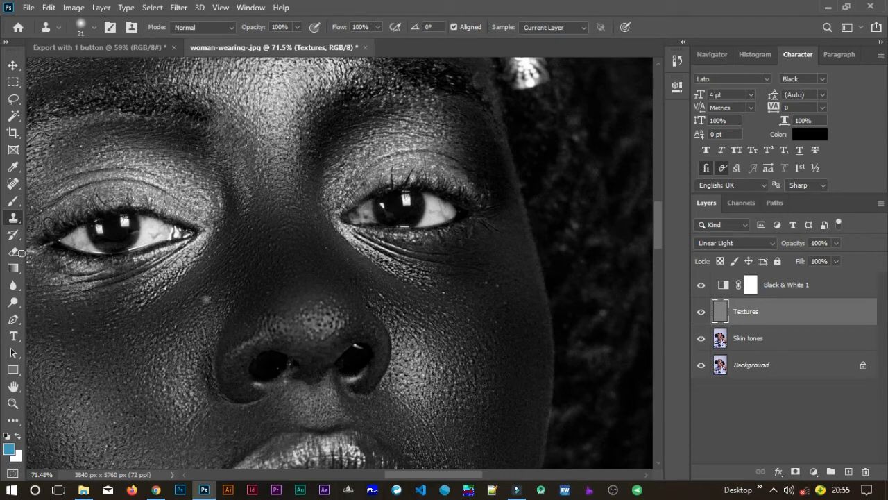
pyautogui.click(398, 310)
pyautogui.click(395, 310)
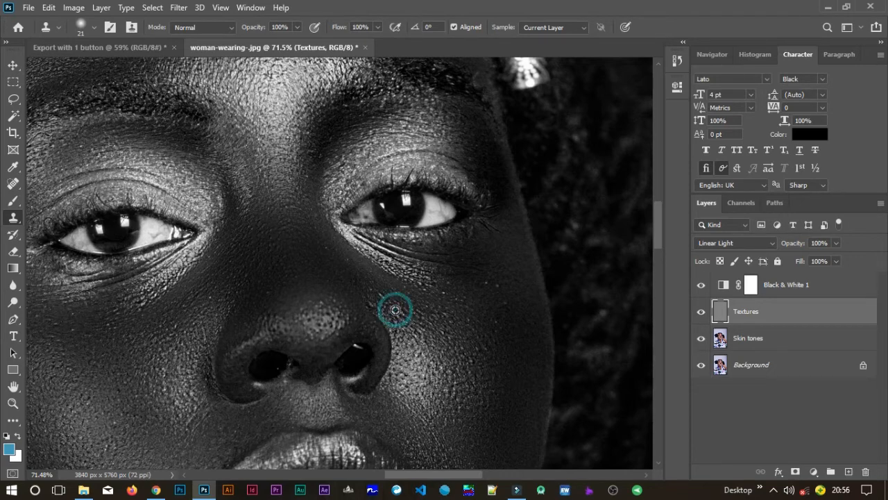
pyautogui.moveTo(375, 315); pyautogui.dragTo(370, 303)
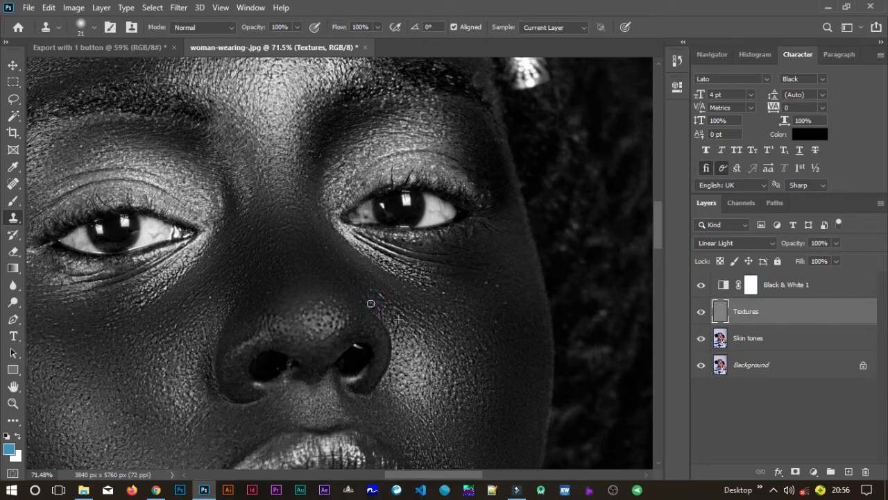
# - Clone clean skin texture over the bright specks on the outer right cheek below the eye
pyautogui.keyDown('alt'); pyautogui.click(371, 288); pyautogui.keyUp('alt')
pyautogui.click(488, 302)
pyautogui.click(499, 283)
pyautogui.click(483, 303)
pyautogui.keyDown('alt'); pyautogui.click(493, 261); pyautogui.keyUp('alt')
pyautogui.click(489, 285)
pyautogui.click(486, 282)
pyautogui.click(503, 300)
pyautogui.click(484, 273)
pyautogui.click(490, 273)
pyautogui.click(509, 308)
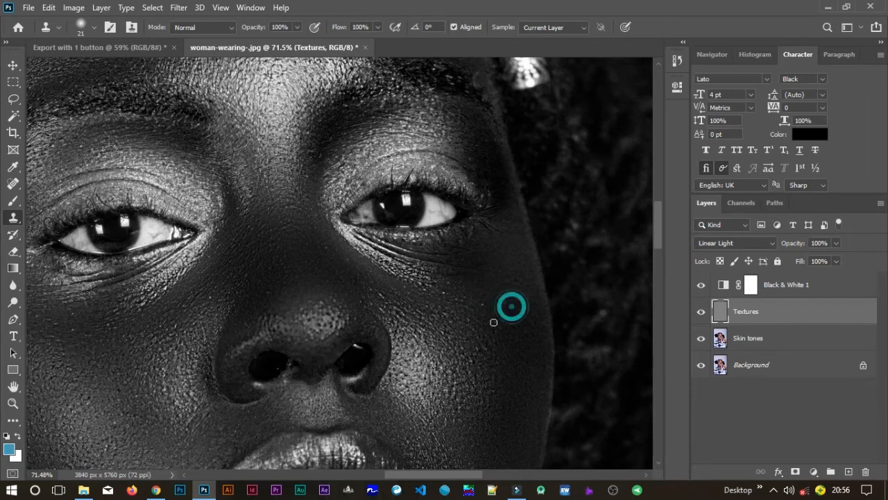
pyautogui.click(486, 299)
pyautogui.click(483, 304)
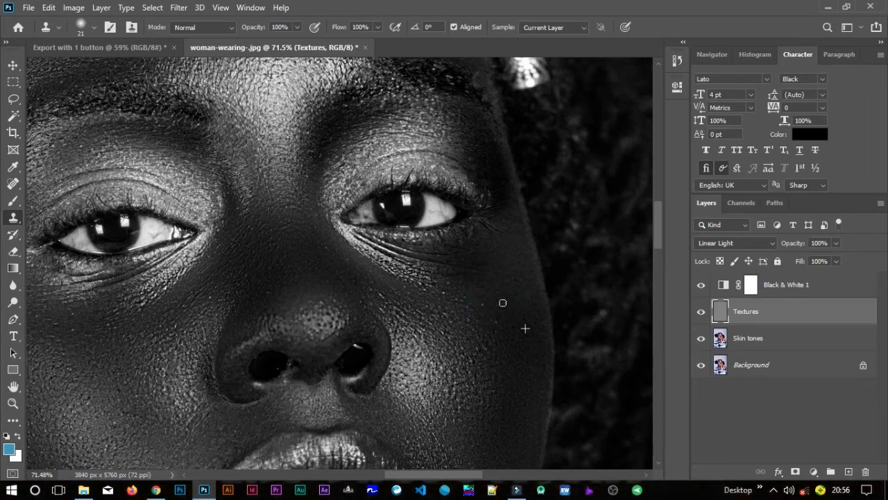
pyautogui.click(508, 300)
# - Clone over the small blemishes between the left eye's inner corner and the nose
pyautogui.click(226, 290)
pyautogui.click(209, 296)
pyautogui.click(212, 295)
pyautogui.click(209, 290)
pyautogui.click(186, 310)
# - Clone out the specks along the outer left cheek in front of the ear
pyautogui.moveTo(160, 313); pyautogui.dragTo(321, 247)
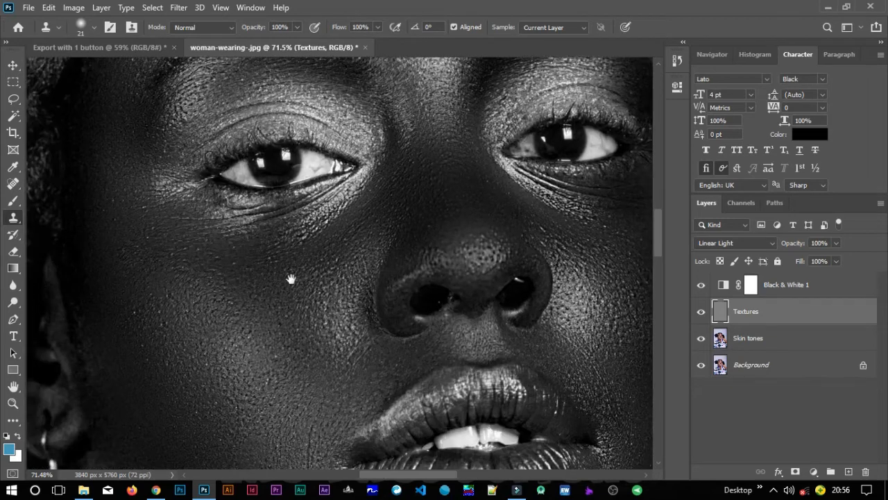
pyautogui.click(150, 308)
pyautogui.click(137, 311)
pyautogui.click(133, 310)
pyautogui.click(139, 337)
pyautogui.click(168, 338)
pyautogui.click(143, 342)
pyautogui.click(142, 351)
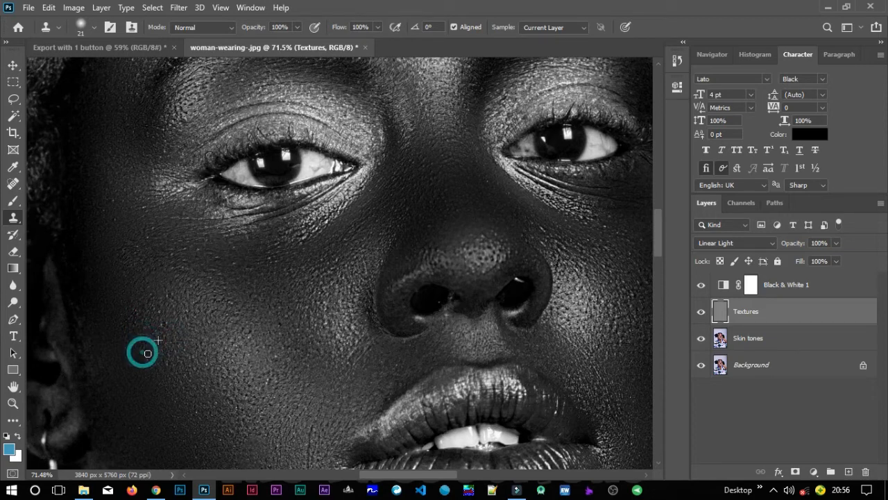
pyautogui.click(148, 353)
pyautogui.click(206, 351)
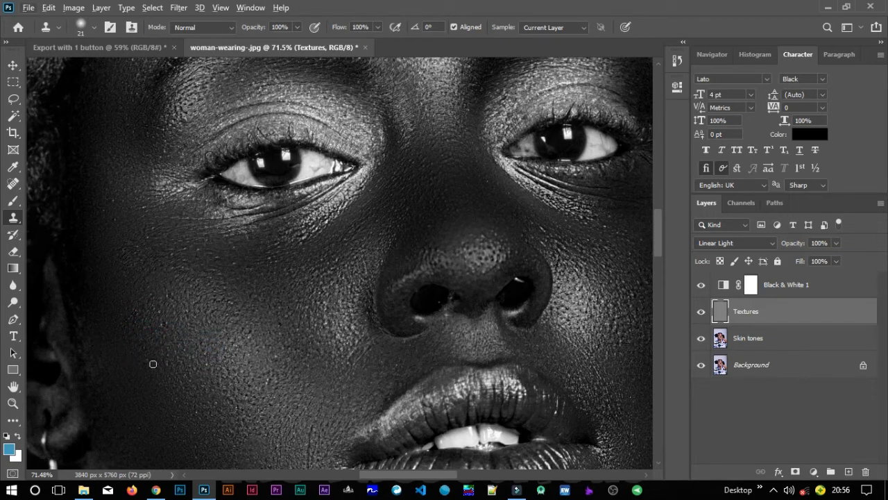
pyautogui.click(148, 363)
# - Clone over the uneven texture spots on the left cheek beneath the eye
pyautogui.click(287, 261)
pyautogui.click(288, 320)
pyautogui.click(297, 322)
pyautogui.click(299, 329)
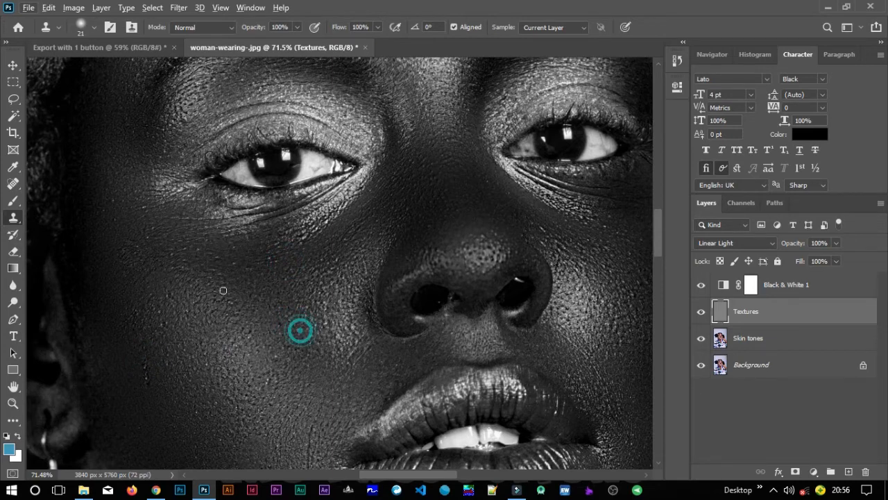
pyautogui.click(183, 253)
pyautogui.click(171, 253)
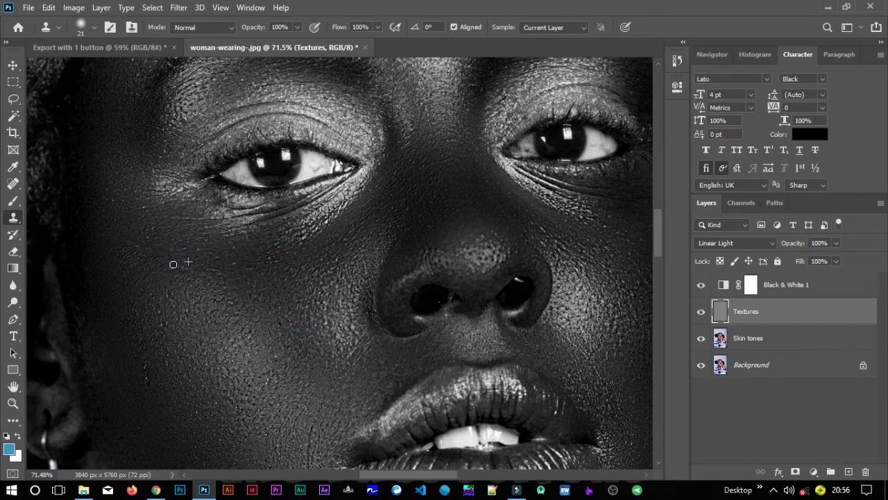
# - Remove the specks beside the left eye's outer corner by cloning adjacent skin texture over them
pyautogui.click(159, 222)
pyautogui.click(145, 208)
pyautogui.click(145, 202)
pyautogui.click(145, 201)
pyautogui.keyDown('alt'); pyautogui.click(166, 199); pyautogui.keyUp('alt')
pyautogui.click(146, 204)
pyautogui.click(145, 201)
pyautogui.keyDown('alt'); pyautogui.click(310, 316); pyautogui.keyUp('alt')
# - Clone out the bright specks along the left jawline with clean skin sampled close by
pyautogui.moveTo(381, 306); pyautogui.dragTo(177, 293)
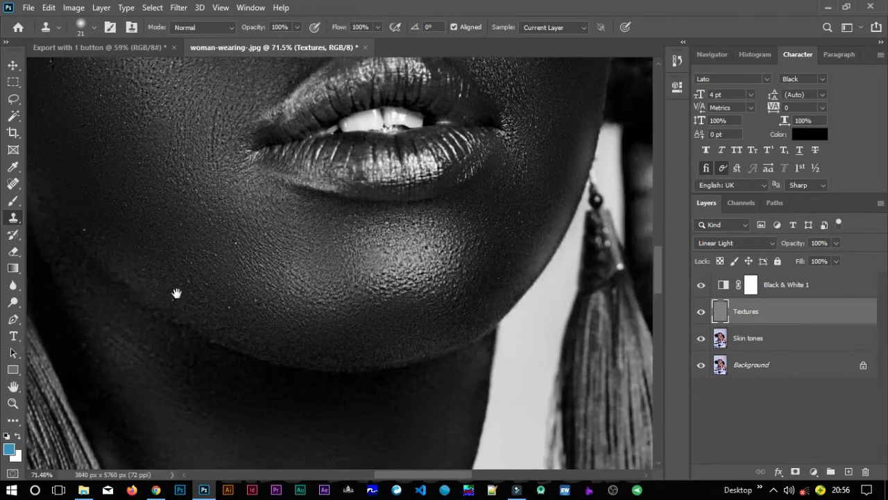
pyautogui.keyDown('alt'); pyautogui.click(118, 227); pyautogui.keyUp('alt')
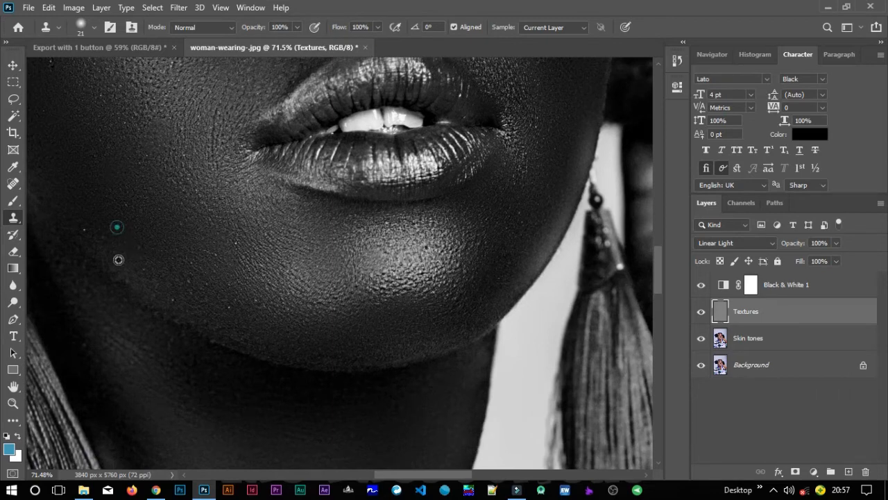
pyautogui.click(86, 238)
pyautogui.click(90, 230)
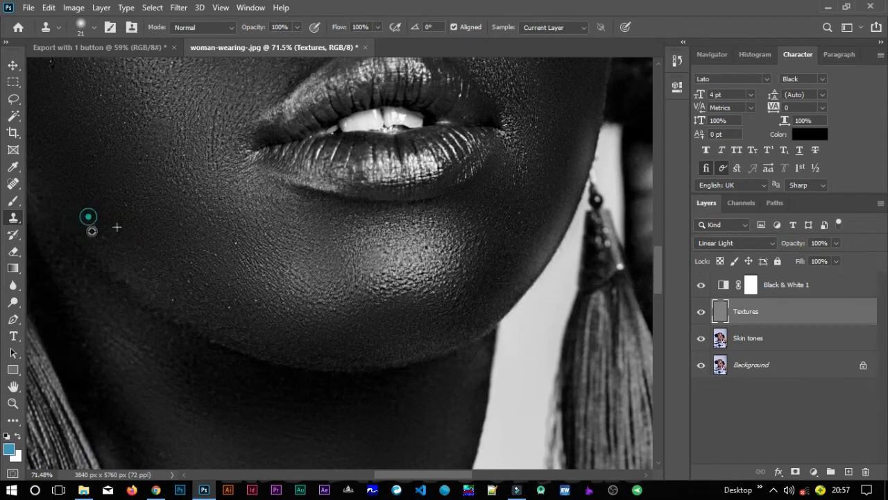
pyautogui.click(84, 244)
pyautogui.click(184, 276)
pyautogui.click(173, 288)
pyautogui.click(168, 303)
pyautogui.click(169, 303)
# - Clone over the specks on the lower jaw, just left of the chin
pyautogui.click(228, 306)
pyautogui.click(228, 301)
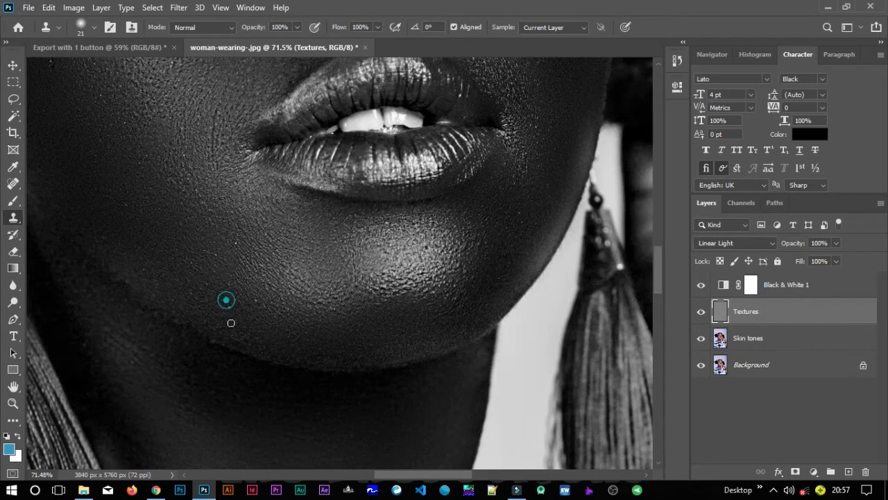
pyautogui.click(243, 297)
pyautogui.click(222, 307)
pyautogui.click(254, 297)
pyautogui.click(254, 301)
# - Even out the rough pores in the chin highlight by cloning surrounding skin texture over them
pyautogui.click(373, 277)
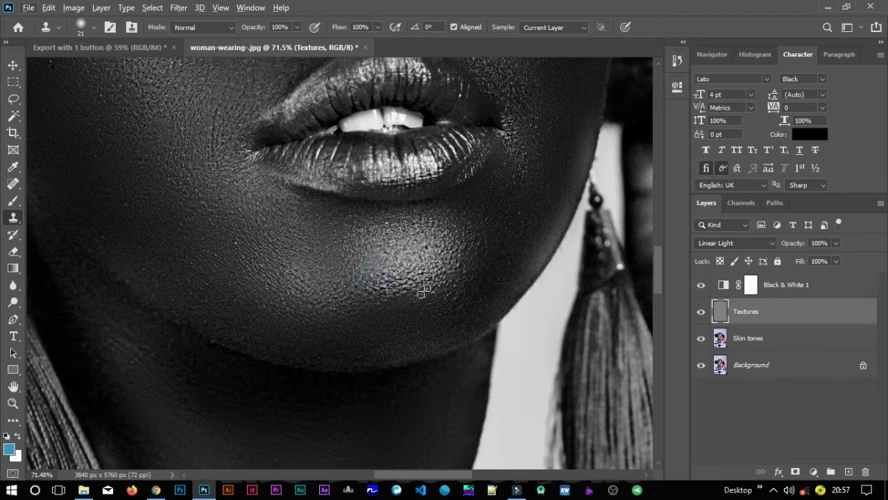
pyautogui.click(381, 278)
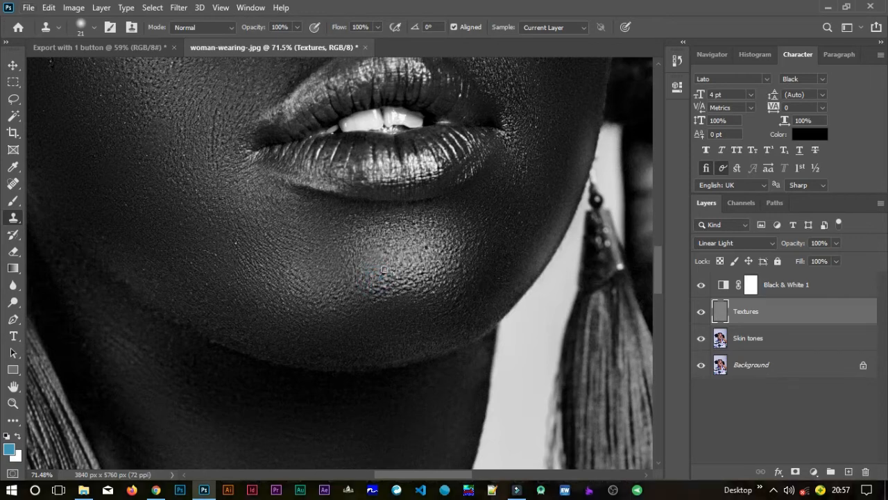
pyautogui.click(386, 272)
pyautogui.keyDown('alt'); pyautogui.click(409, 304); pyautogui.keyUp('alt')
pyautogui.click(425, 254)
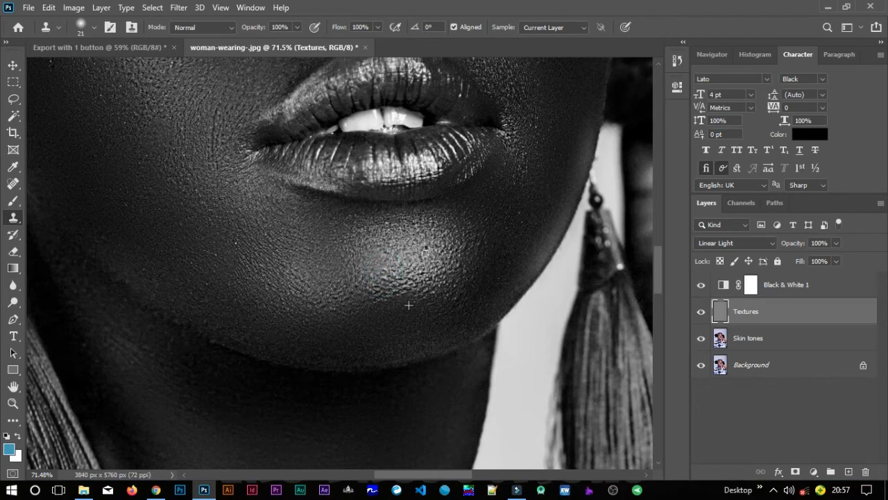
pyautogui.keyDown('alt'); pyautogui.click(428, 233); pyautogui.keyUp('alt')
pyautogui.click(474, 233)
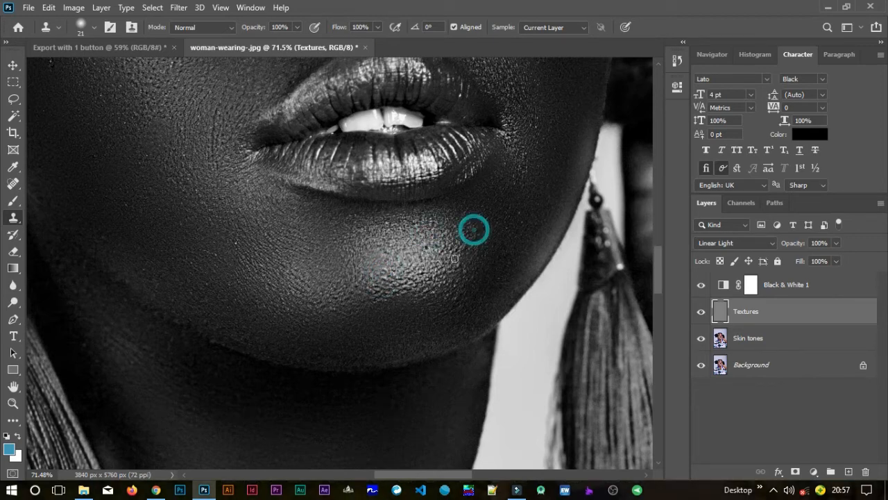
pyautogui.click(427, 247)
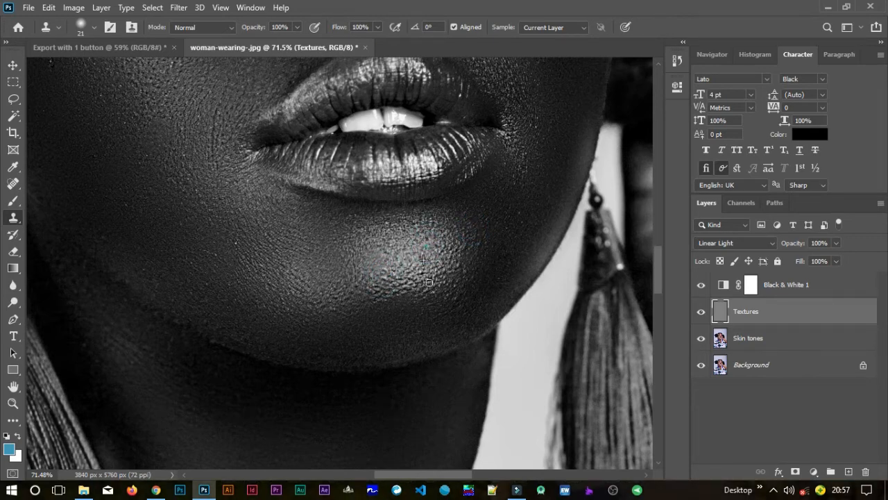
# - Clone clean texture over the skin at the right edge of the chin, below the mouth corner
pyautogui.keyDown('alt'); pyautogui.click(473, 215); pyautogui.keyUp('alt')
pyautogui.keyDown('alt'); pyautogui.click(496, 232); pyautogui.keyUp('alt')
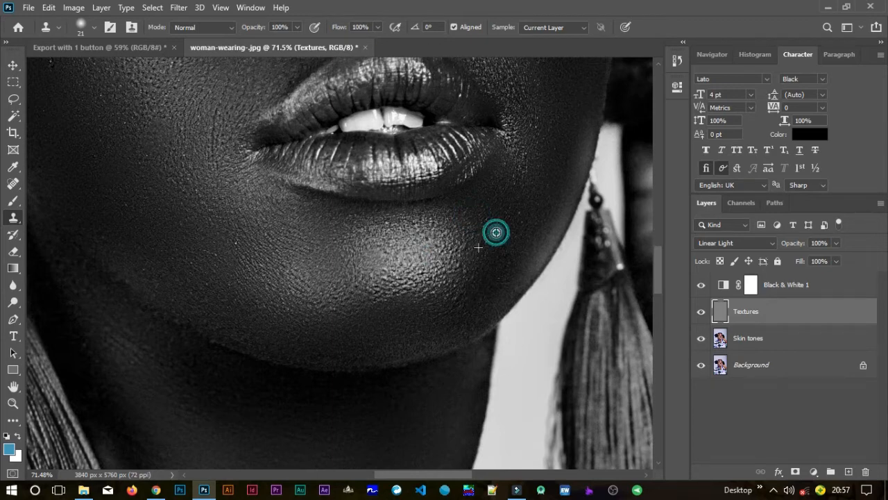
pyautogui.click(470, 263)
# - Clone clean skin texture over the bright specks on the right side of the forehead
pyautogui.moveTo(493, 217)
pyautogui.mouseDown()
pyautogui.moveTo(407, 337)
pyautogui.moveTo(393, 379)
pyautogui.mouseUp()
pyautogui.moveTo(443, 206); pyautogui.dragTo(396, 395)
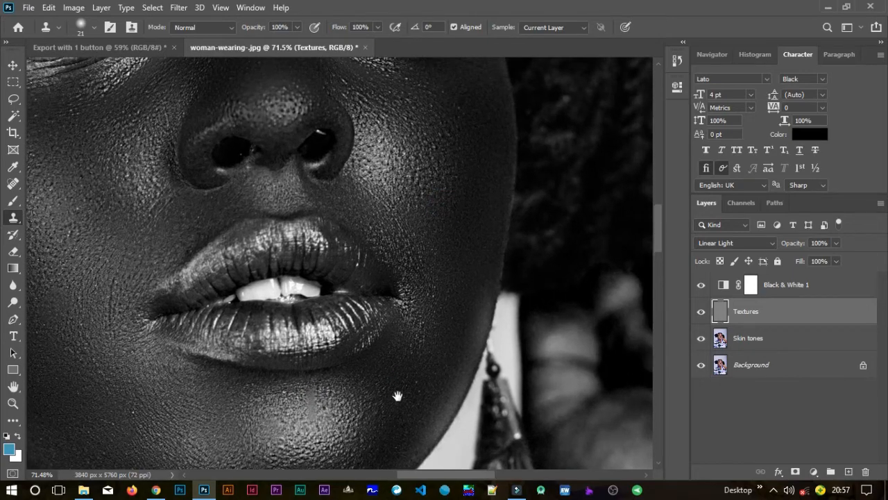
pyautogui.moveTo(365, 278); pyautogui.dragTo(322, 387)
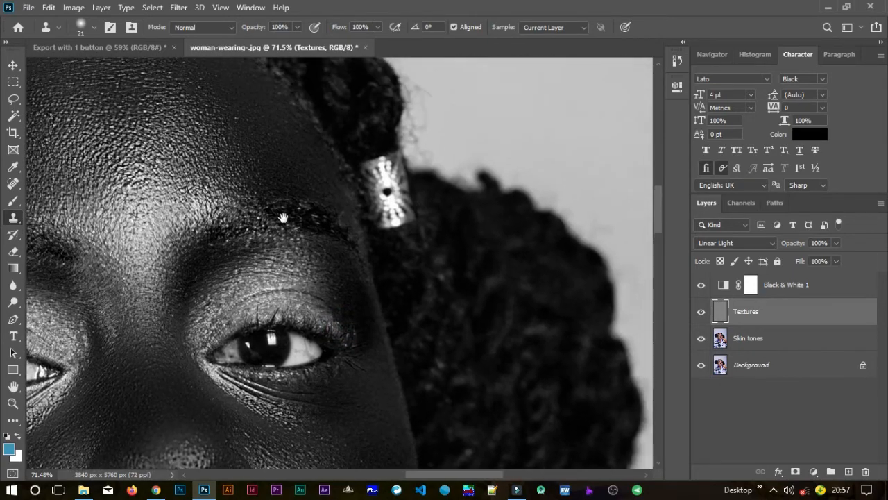
pyautogui.moveTo(283, 213); pyautogui.dragTo(329, 391)
pyautogui.moveTo(234, 298); pyautogui.dragTo(337, 347)
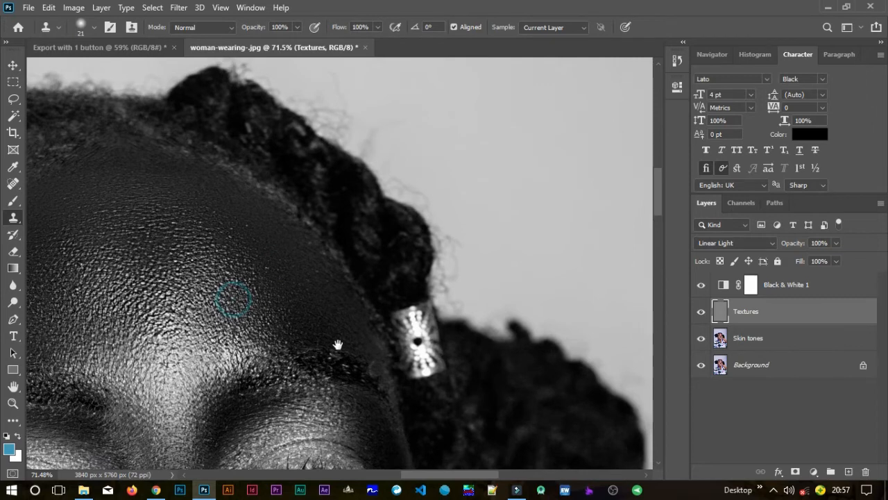
pyautogui.moveTo(272, 323); pyautogui.dragTo(335, 347)
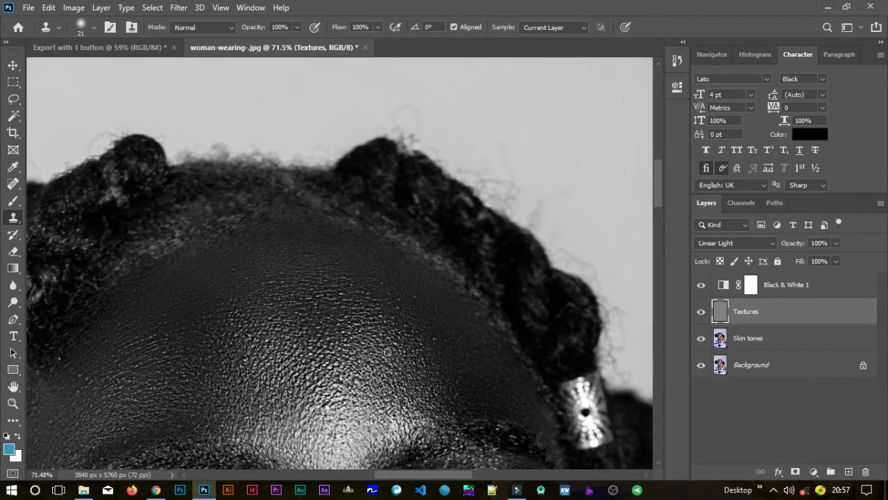
pyautogui.keyDown('alt'); pyautogui.click(393, 325); pyautogui.keyUp('alt')
pyautogui.click(433, 336)
pyautogui.click(350, 329)
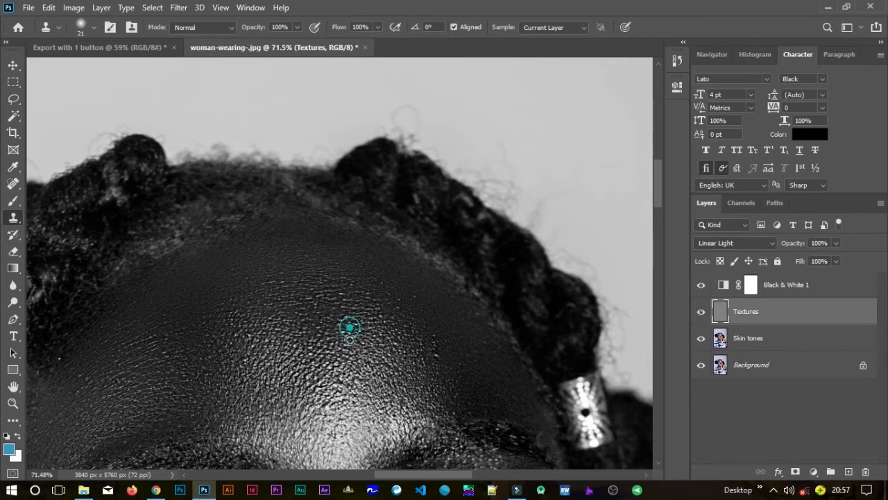
pyautogui.click(395, 300)
pyautogui.click(401, 299)
pyautogui.click(415, 295)
pyautogui.click(407, 332)
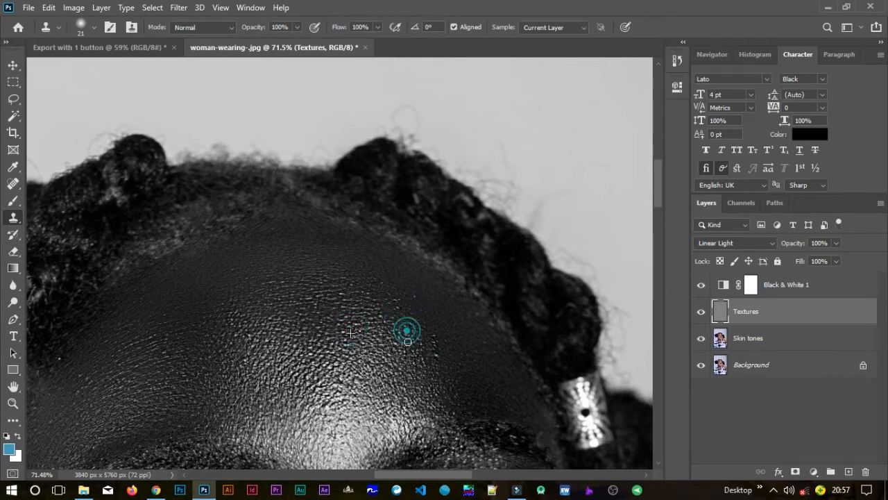
pyautogui.click(415, 295)
pyautogui.click(415, 294)
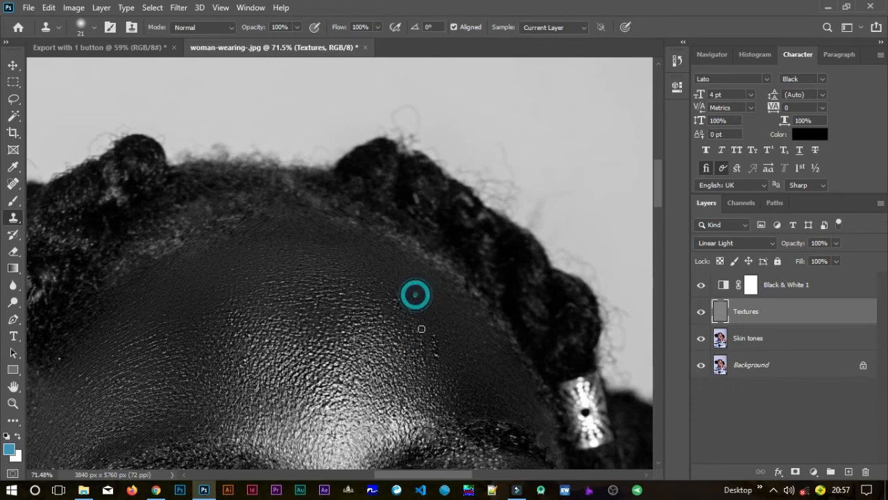
# - Clone clean skin texture over the upper right of the forehead, close to the hairline
pyautogui.keyDown('alt'); pyautogui.click(254, 304); pyautogui.keyUp('alt')
pyautogui.moveTo(403, 226); pyautogui.dragTo(404, 245)
pyautogui.moveTo(282, 358); pyautogui.dragTo(362, 302)
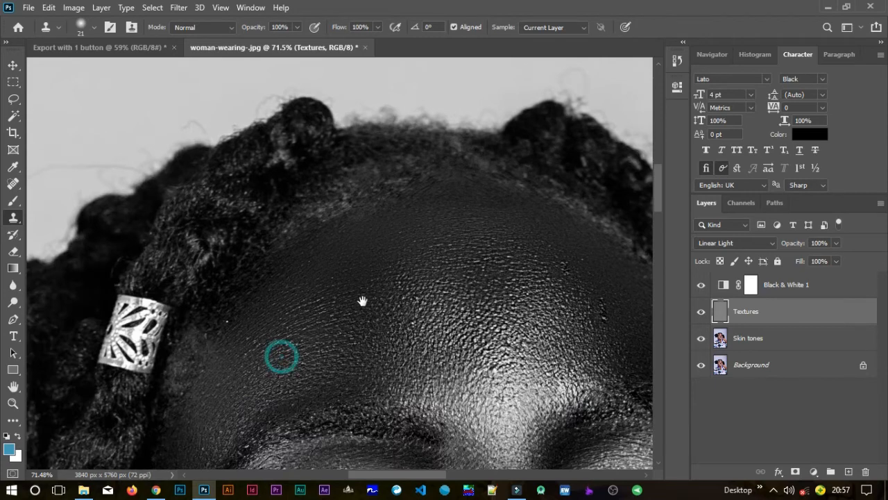
pyautogui.moveTo(432, 295); pyautogui.dragTo(380, 268)
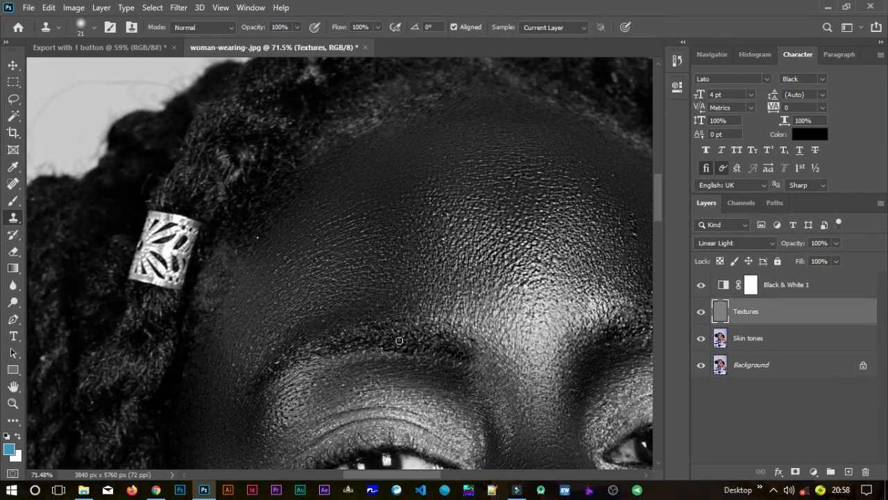
# - Hide the Black & White 1 adjustment layer to check the retouched face in color
pyautogui.scroll(-3, 322, 328)
pyautogui.moveTo(444, 369); pyautogui.dragTo(412, 205)
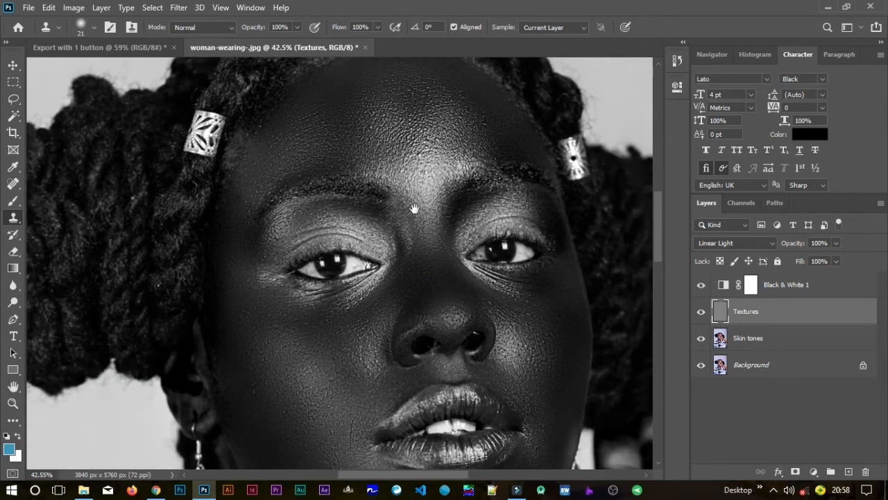
pyautogui.click(701, 286)
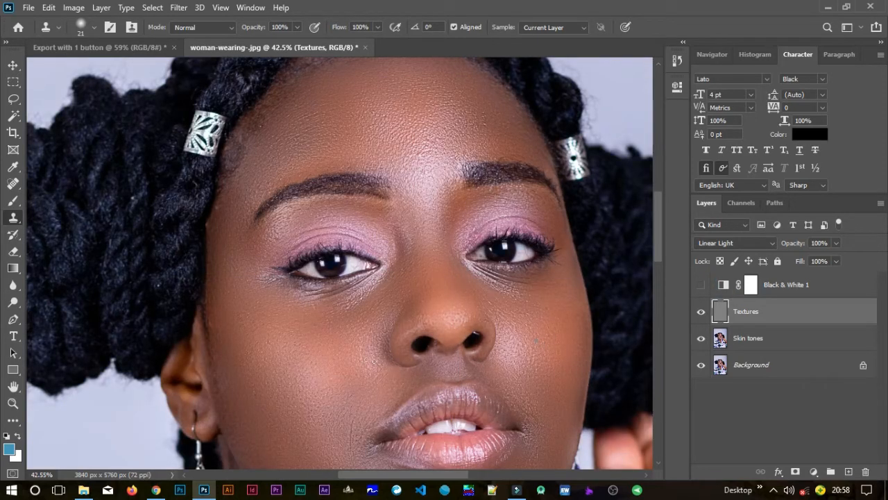
pyautogui.scroll(-1, 359, 348)
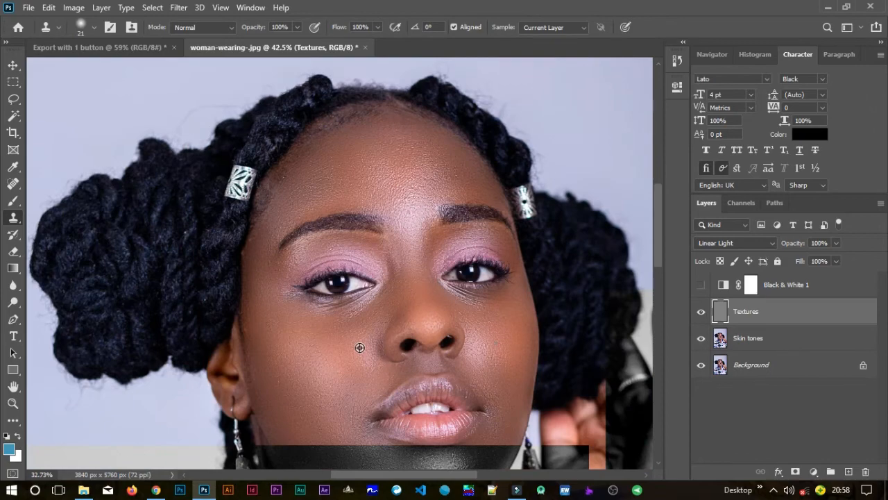
pyautogui.scroll(1, 359, 347)
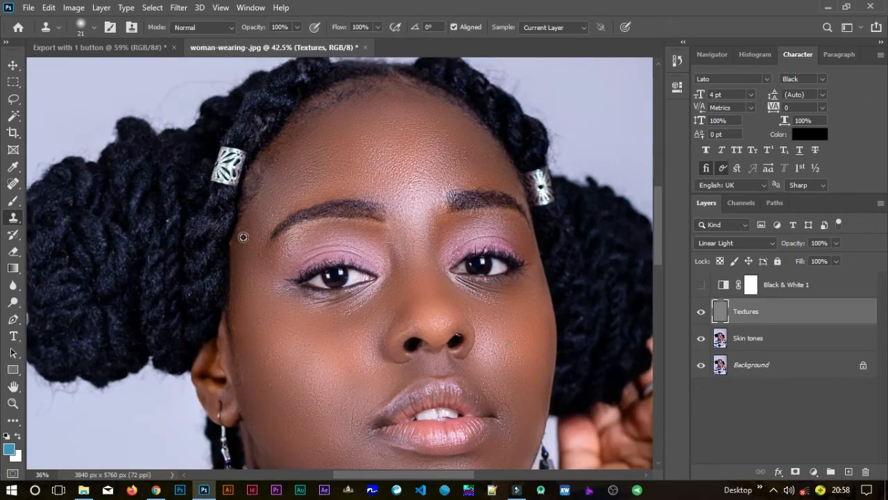
# - Clone nearby skin texture over the small light spot on the left temple, beside the braids
pyautogui.scroll(3, 243, 236)
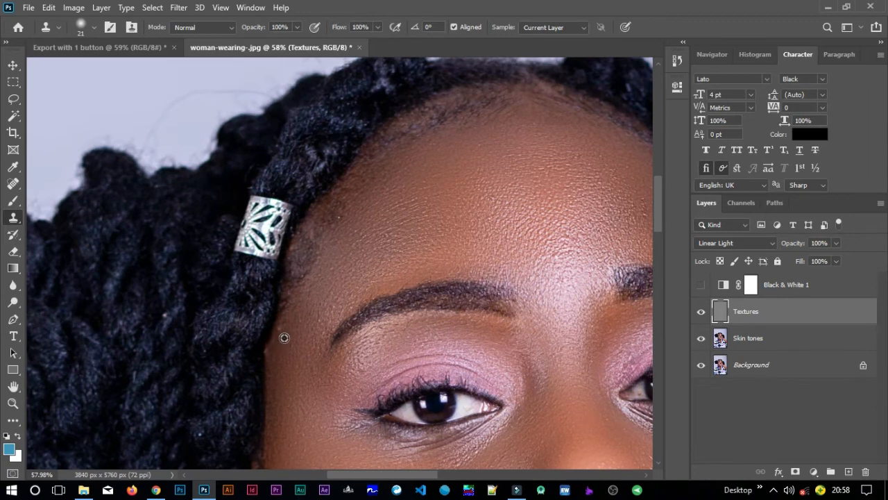
pyautogui.scroll(1, 288, 347)
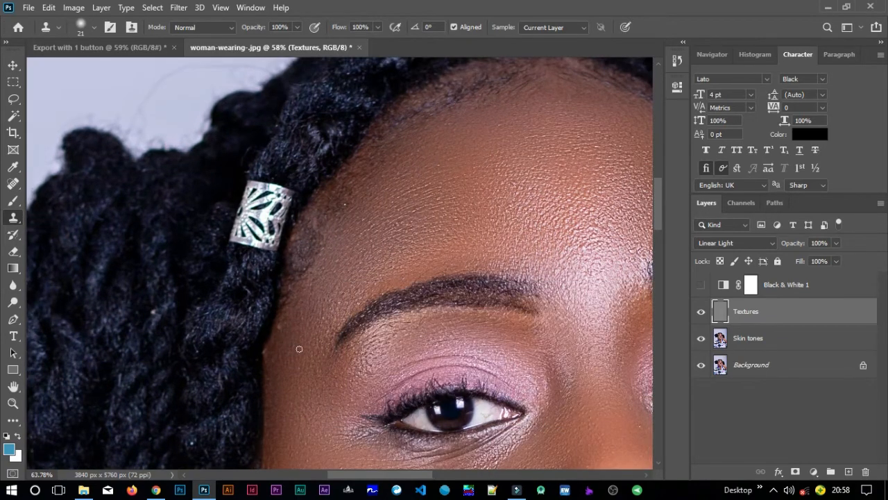
pyautogui.moveTo(288, 347); pyautogui.dragTo(289, 416)
pyautogui.keyDown('alt'); pyautogui.click(289, 419); pyautogui.keyUp('alt')
pyautogui.click(280, 398)
pyautogui.click(279, 393)
pyautogui.keyDown('alt'); pyautogui.click(297, 413); pyautogui.keyUp('alt')
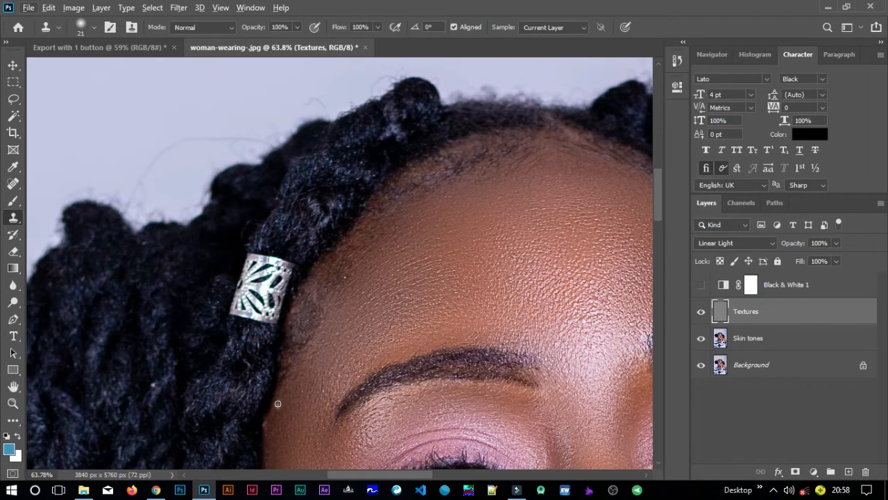
pyautogui.click(278, 402)
# - Clone over the bright speck on the face edge just below the left temple, where the skin meets the hair
pyautogui.click(282, 432)
pyautogui.click(265, 426)
pyautogui.click(268, 423)
pyautogui.keyDown('alt'); pyautogui.click(304, 440); pyautogui.keyUp('alt')
pyautogui.click(264, 424)
pyautogui.click(265, 435)
pyautogui.click(267, 427)
# - Compare the retouched face with the original by showing only the Background layer, and restore the visible layers
pyautogui.scroll(-2, 353, 387)
pyautogui.scroll(-2, 425, 384)
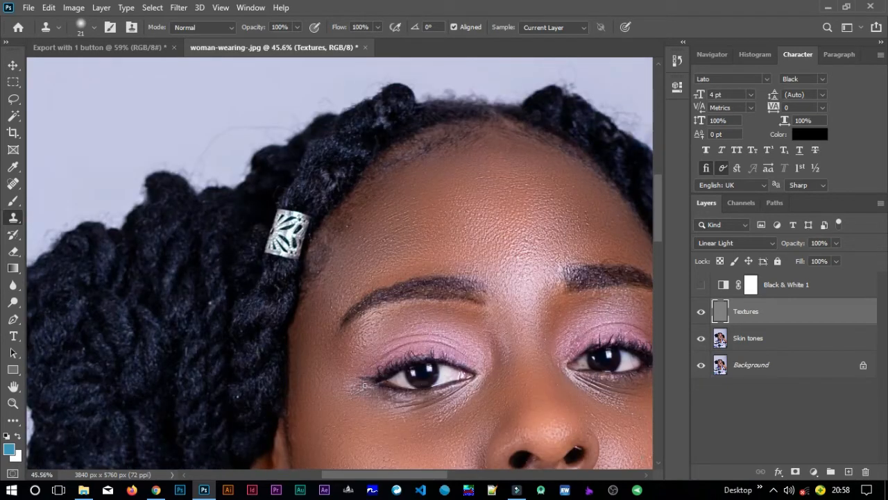
pyautogui.scroll(-2, 476, 400)
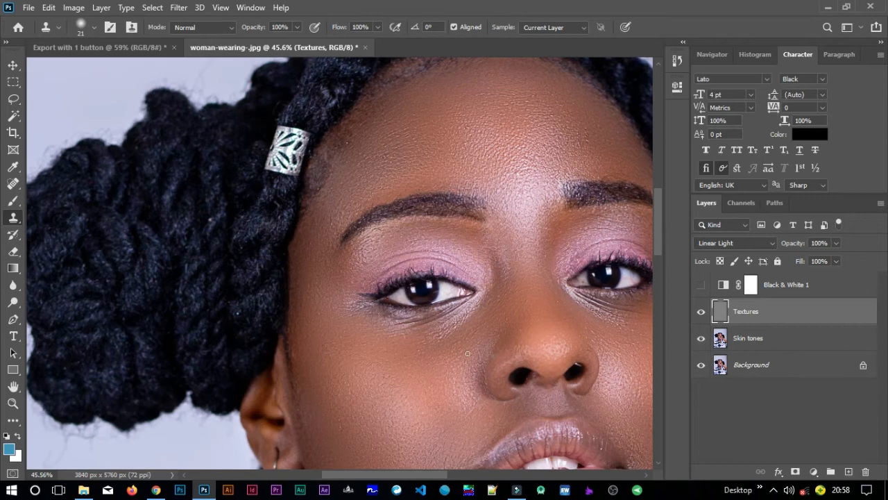
pyautogui.keyDown('alt'); pyautogui.click(701, 368); pyautogui.keyUp('alt')
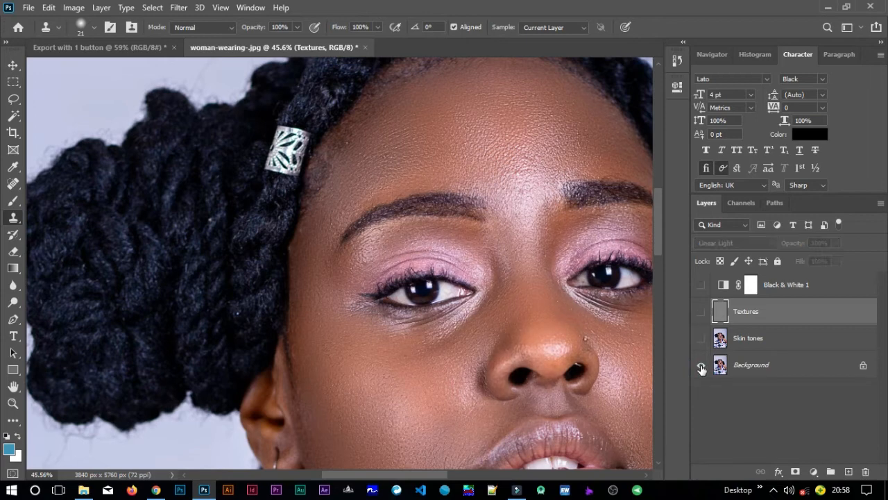
pyautogui.keyDown('alt'); pyautogui.click(702, 368); pyautogui.keyUp('alt')
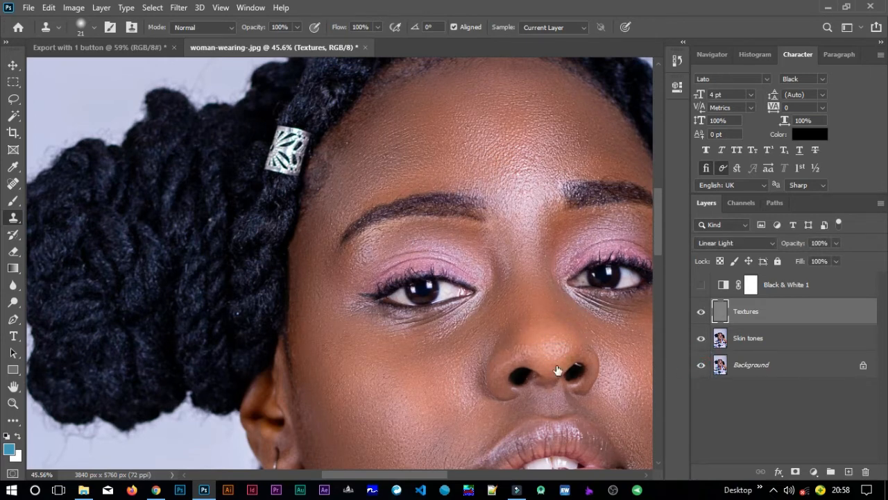
# - Fit the whole portrait in view and add a Curves adjustment layer directly above the Textures layer
pyautogui.hotkey('ctrl', '0')
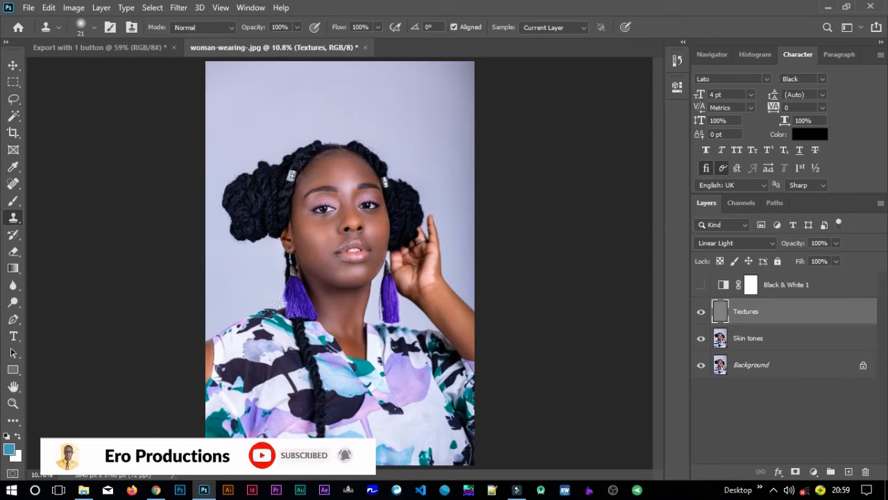
pyautogui.press('v')
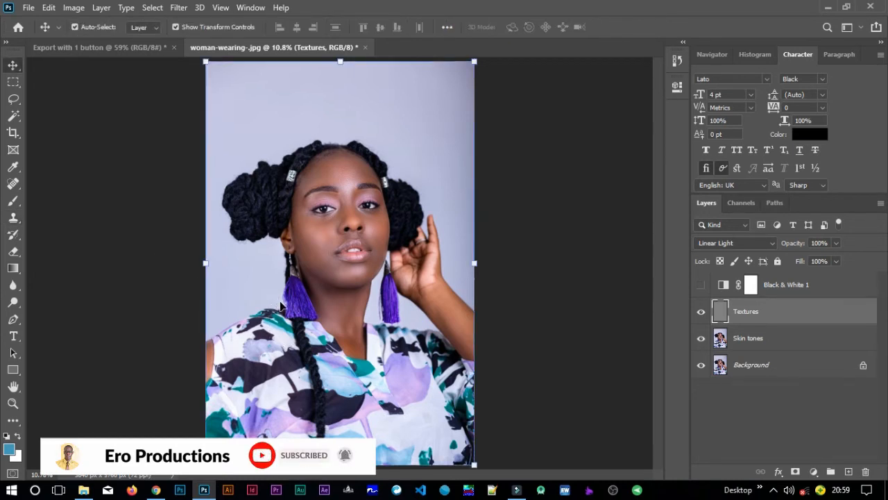
pyautogui.click(545, 359)
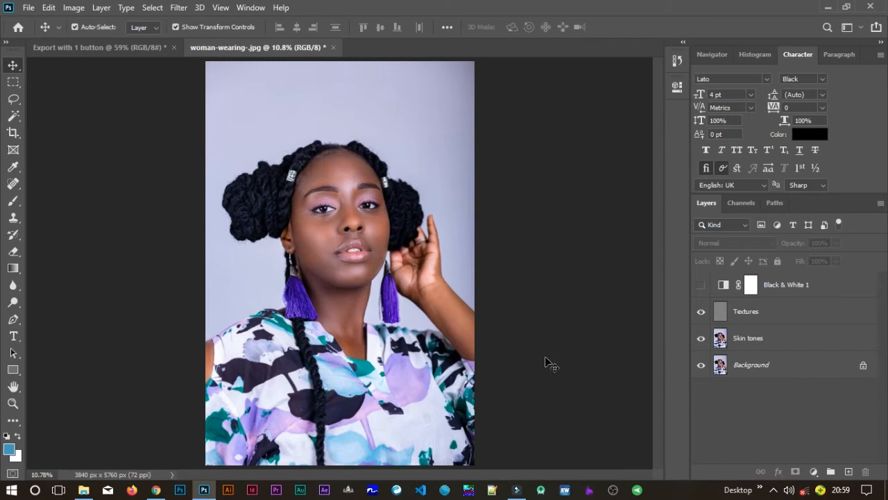
pyautogui.click(768, 318)
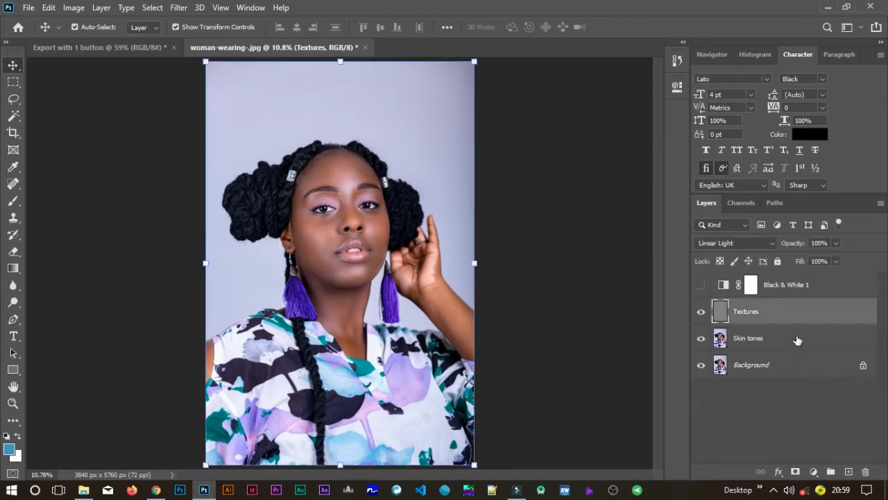
pyautogui.click(814, 471)
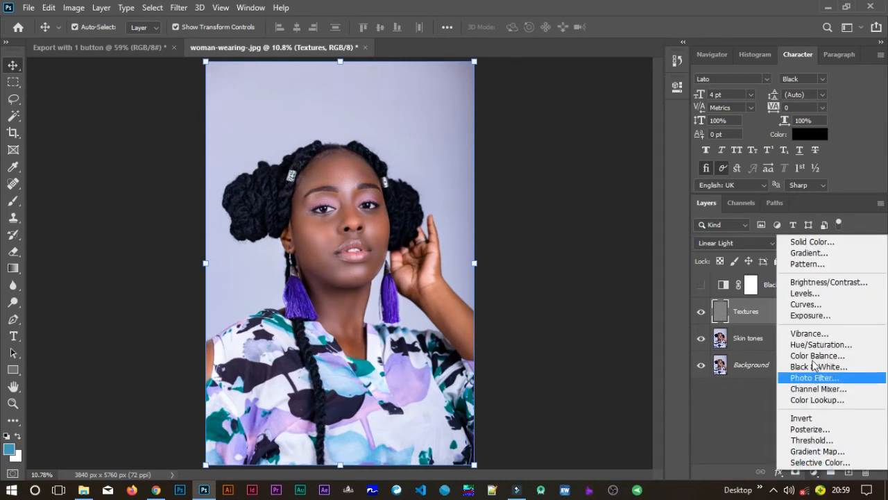
pyautogui.click(816, 304)
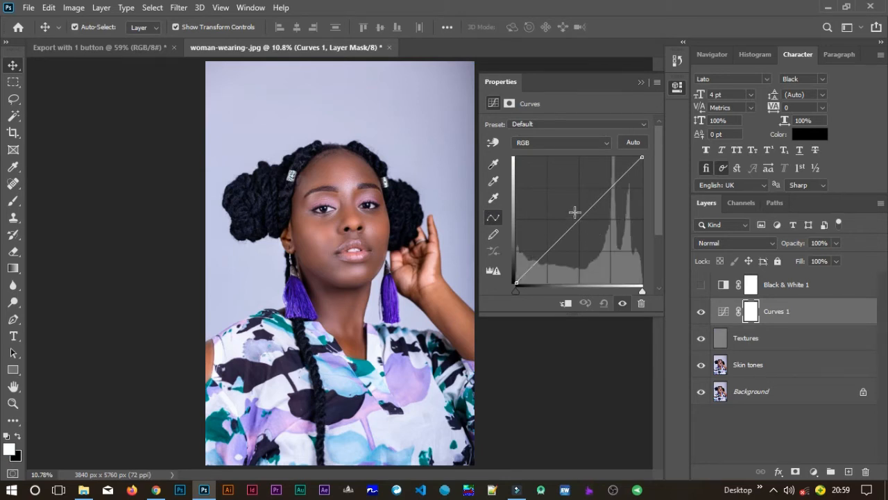
# - Shape the Curves 1 RGB curve with slightly raised midtones, lowered shadows and a highlight point, and preview the layer off and on
pyautogui.click(579, 221)
pyautogui.moveTo(580, 221); pyautogui.dragTo(577, 219)
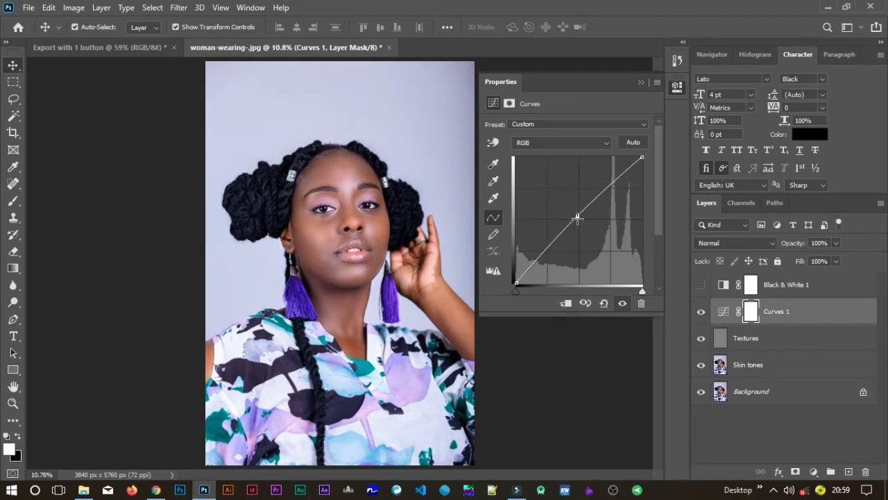
pyautogui.click(528, 265)
pyautogui.click(532, 266)
pyautogui.moveTo(534, 269); pyautogui.dragTo(532, 270)
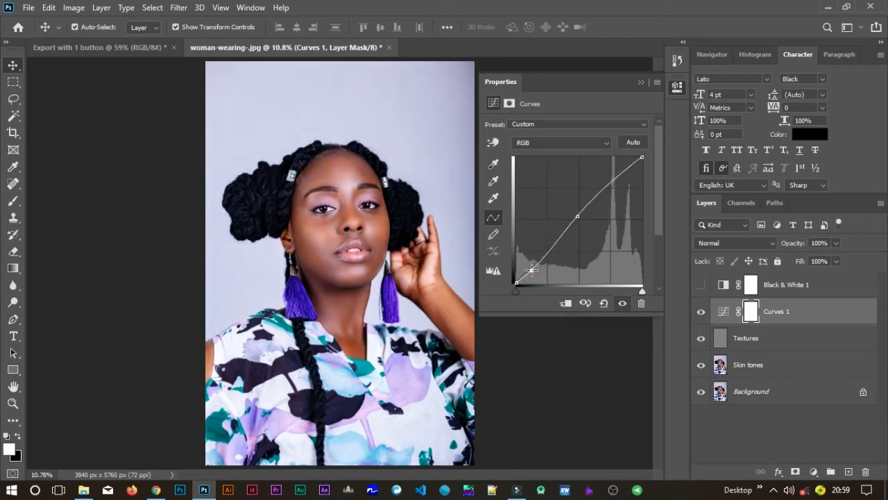
pyautogui.click(621, 173)
pyautogui.click(637, 78)
pyautogui.click(700, 313)
pyautogui.click(700, 312)
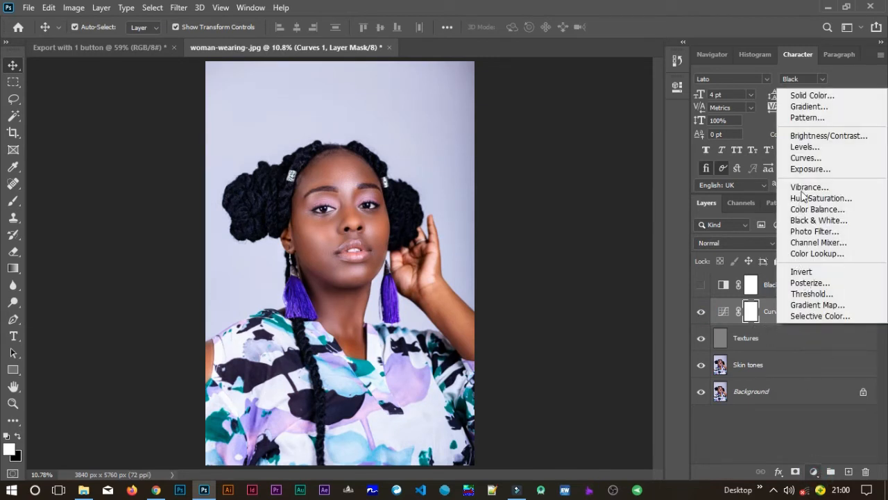
# - Add a Levels adjustment layer above Curves 1 with input levels of 13, 0.79 and 247
pyautogui.click(804, 158)
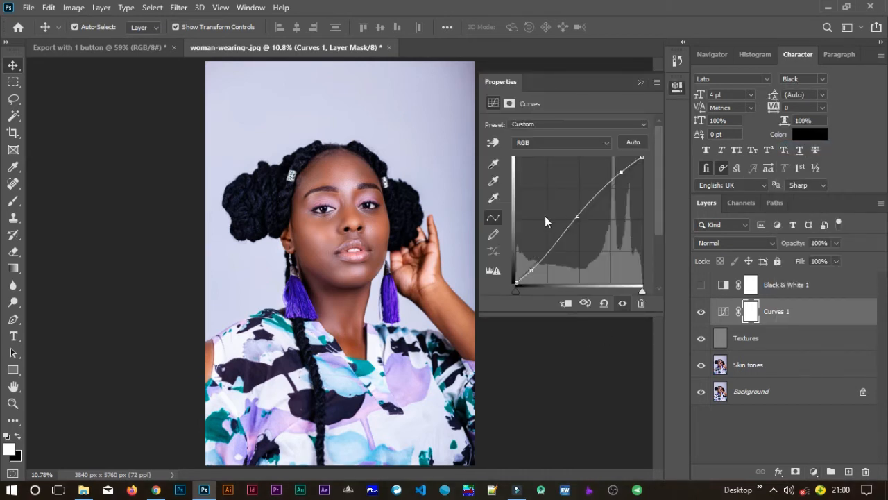
pyautogui.hotkey('ctrl', 'l')
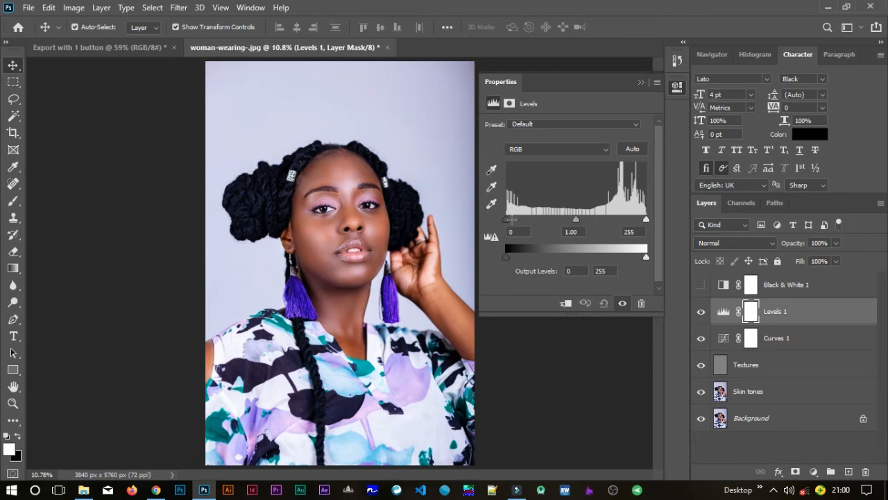
pyautogui.moveTo(507, 221); pyautogui.dragTo(512, 223)
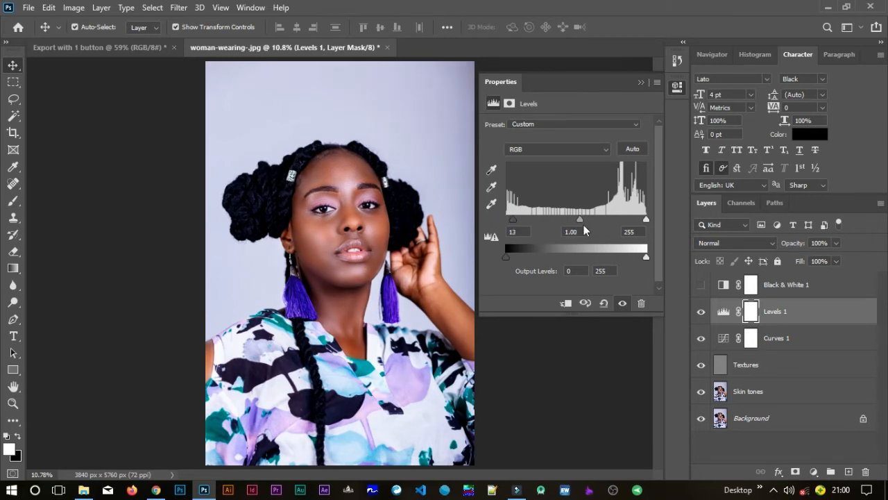
pyautogui.moveTo(581, 221); pyautogui.dragTo(588, 224)
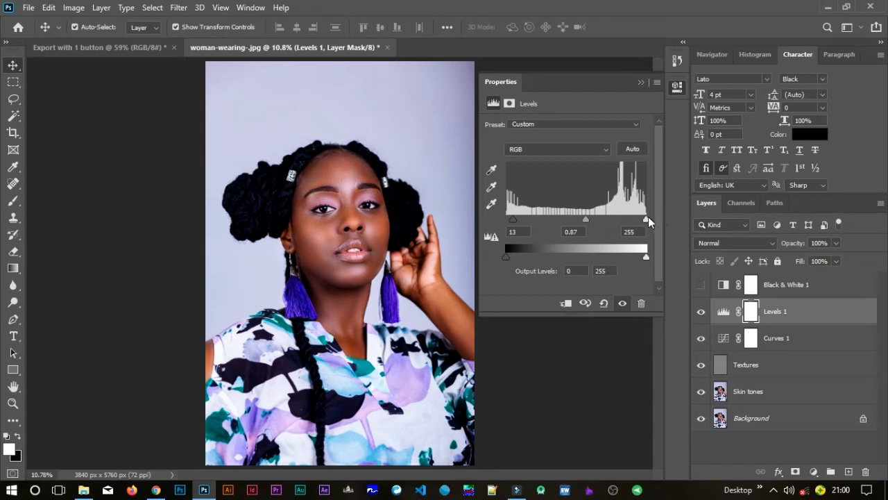
pyautogui.moveTo(646, 219); pyautogui.dragTo(645, 221)
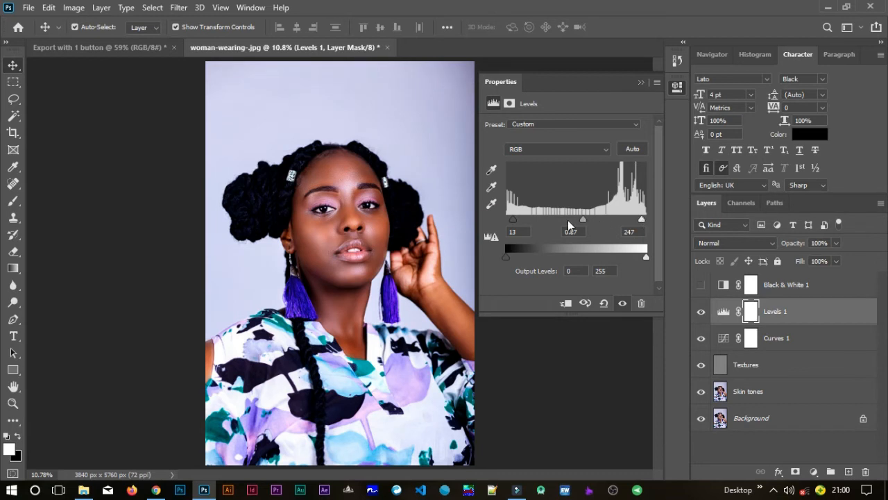
pyautogui.moveTo(583, 223); pyautogui.dragTo(588, 226)
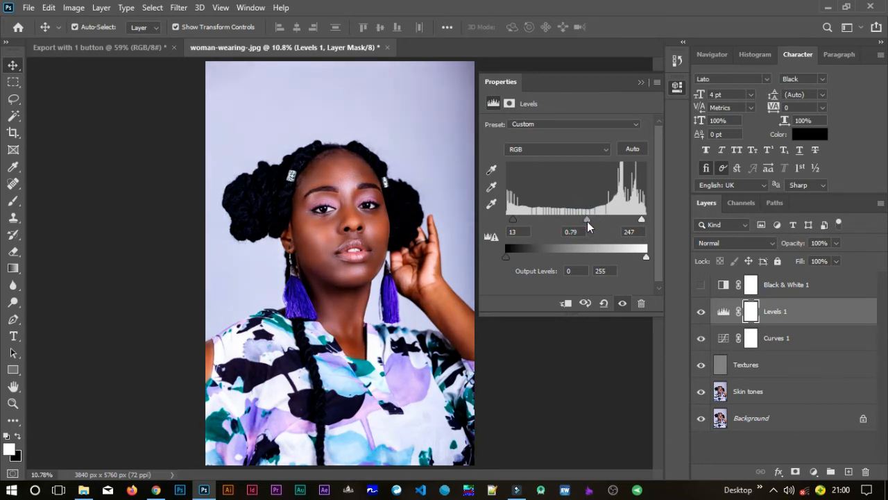
pyautogui.click(641, 81)
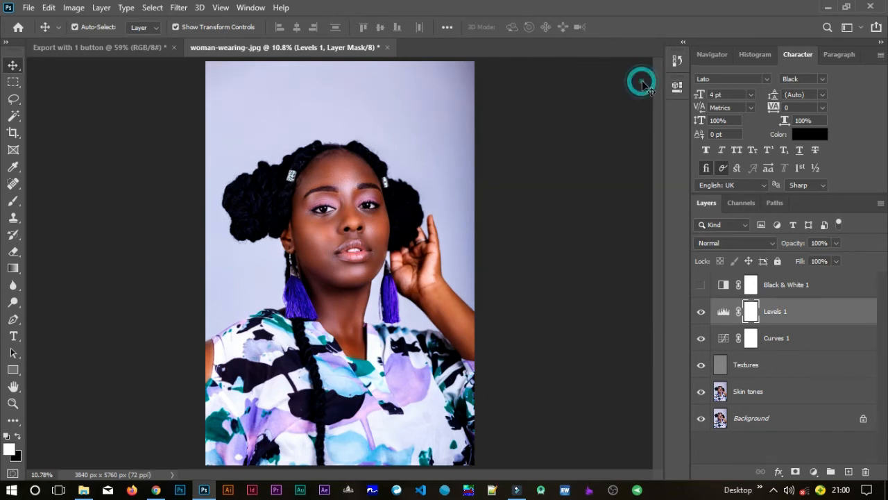
# - Compare the graded portrait with the original Background layer alone, and restore the visible layers
pyautogui.click(702, 419)
pyautogui.keyDown('alt'); pyautogui.click(702, 419); pyautogui.keyUp('alt')
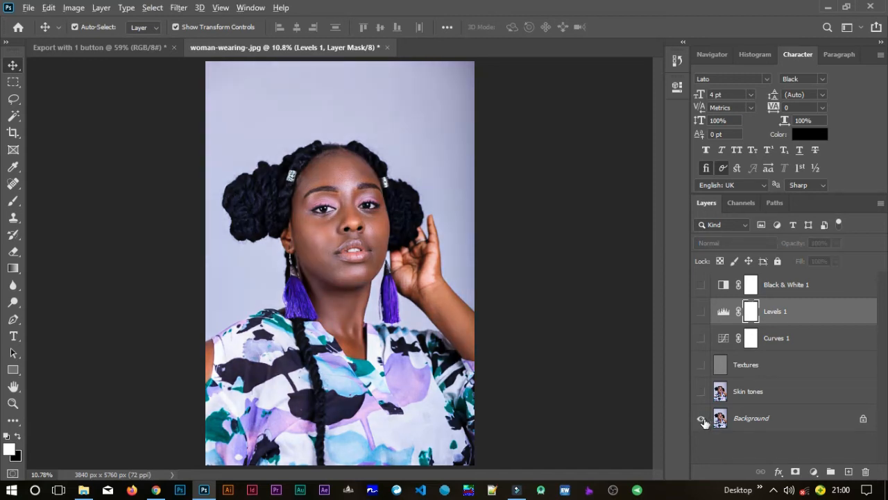
pyautogui.keyDown('alt'); pyautogui.click(702, 419); pyautogui.keyUp('alt')
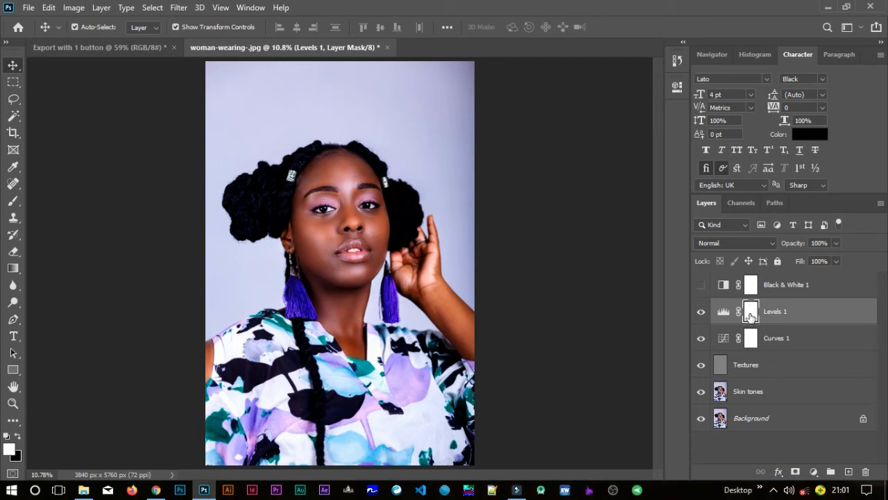
# - Invert the Levels 1 layer mask to black and ready the Brush tool with the 700 px Soft Round tip at 0% hardness
pyautogui.hotkey('ctrl', 'i')
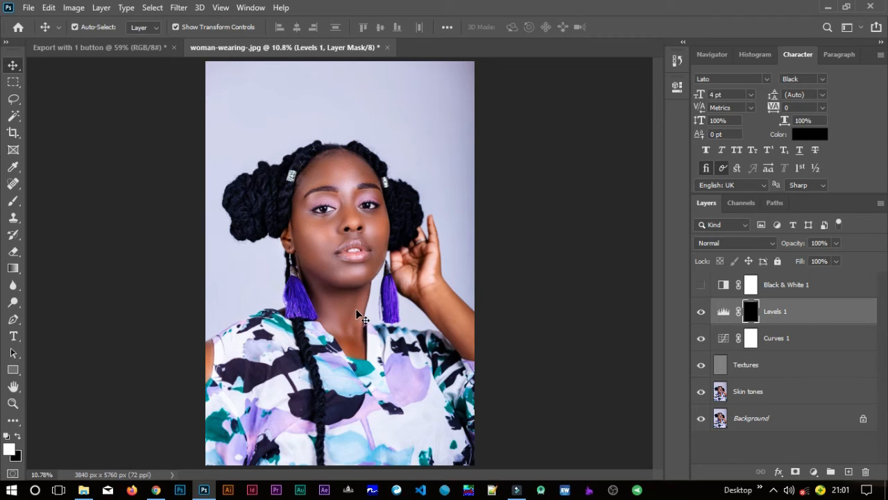
pyautogui.press('b')
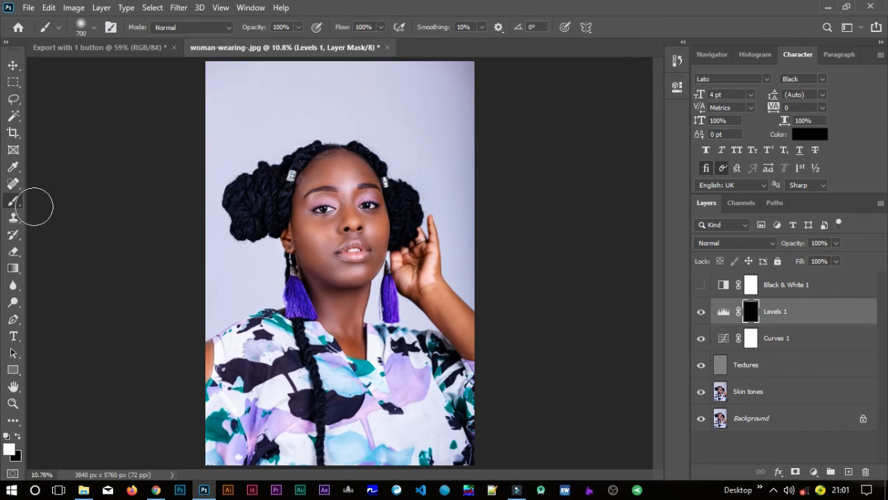
pyautogui.click(94, 27)
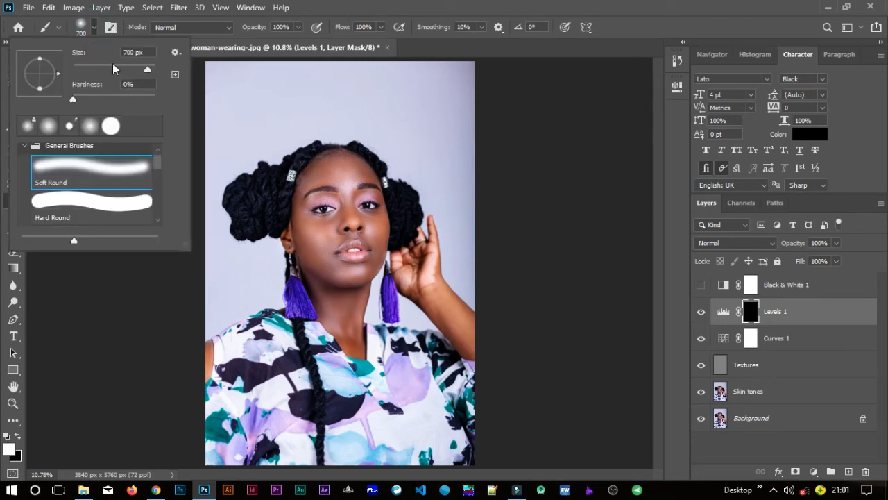
pyautogui.click(95, 29)
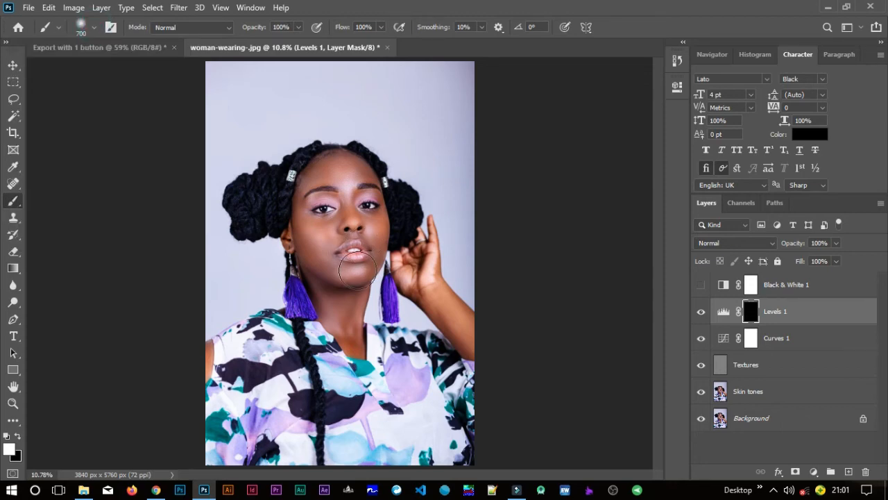
# - Paint white on the Levels 1 mask over the mouth, chin and neck, reducing the soft brush from 700 to 300 px
pyautogui.scroll(1, 358, 270)
pyautogui.scroll(7, 357, 271)
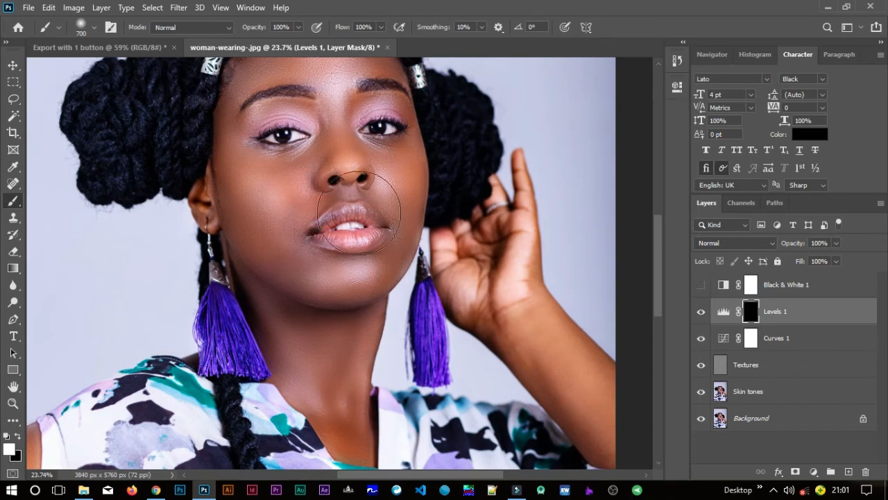
pyautogui.click(335, 283)
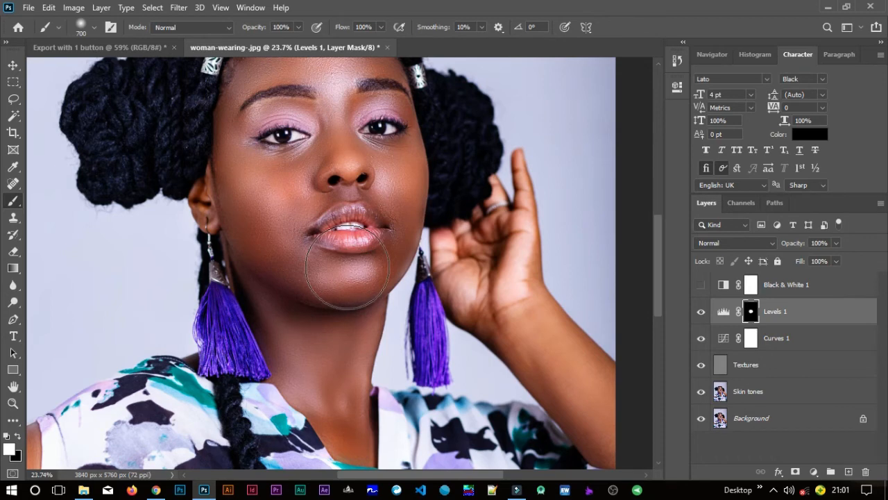
pyautogui.press('[')
pyautogui.press('[')
pyautogui.press('[')
pyautogui.press('[')
pyautogui.press('[')
pyautogui.press('[')
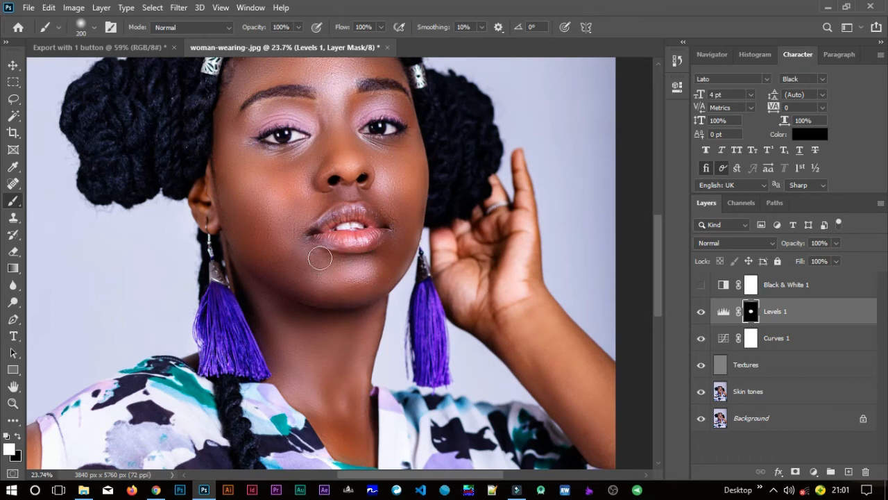
pyautogui.press(']')
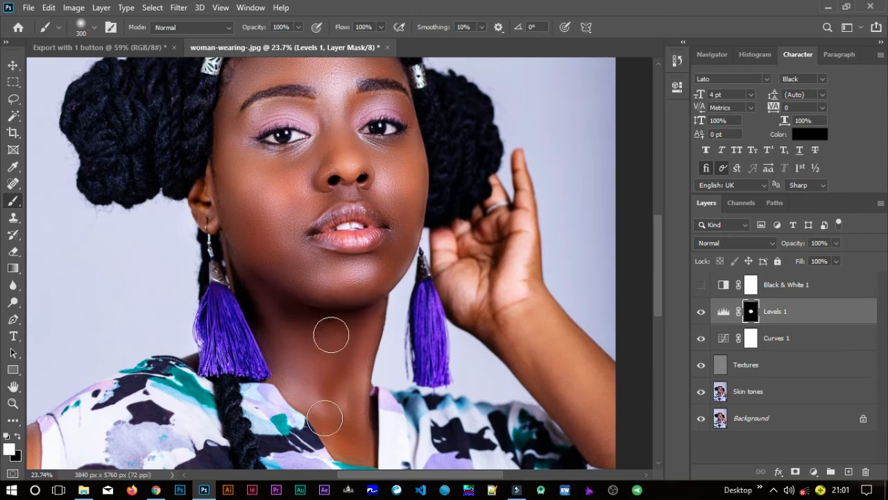
pyautogui.moveTo(339, 355); pyautogui.dragTo(347, 370)
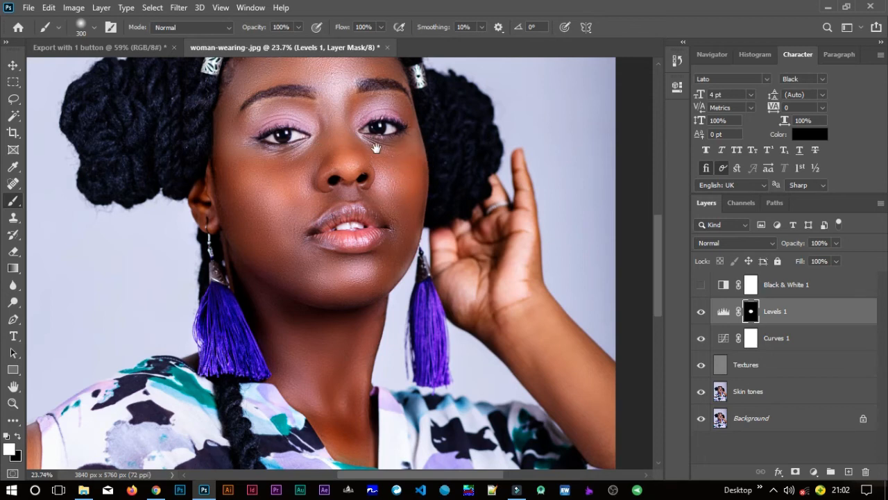
# - Paint white on the Levels 1 mask over the upper face and both braided hair buns with the 300 px brush
pyautogui.moveTo(372, 135); pyautogui.dragTo(371, 262)
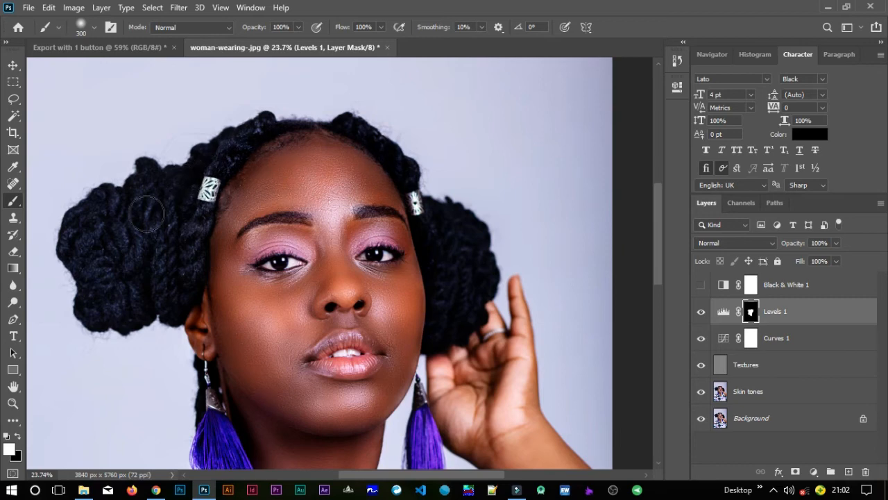
pyautogui.moveTo(107, 214)
pyautogui.mouseDown()
pyautogui.moveTo(95, 290)
pyautogui.moveTo(101, 301)
pyautogui.moveTo(125, 299)
pyautogui.moveTo(187, 240)
pyautogui.moveTo(194, 221)
pyautogui.moveTo(175, 210)
pyautogui.moveTo(224, 191)
pyautogui.moveTo(167, 182)
pyautogui.moveTo(111, 200)
pyautogui.moveTo(97, 215)
pyautogui.moveTo(78, 264)
pyautogui.moveTo(89, 305)
pyautogui.moveTo(144, 324)
pyautogui.mouseUp()
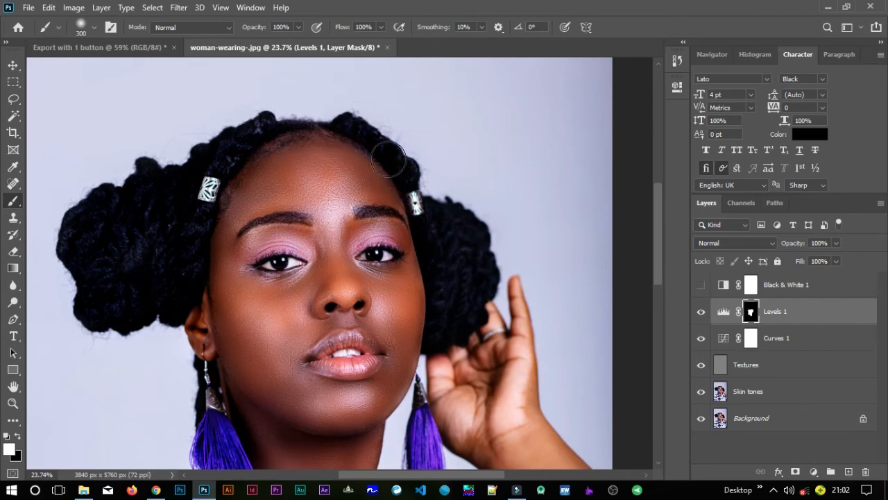
pyautogui.moveTo(429, 228)
pyautogui.mouseDown()
pyautogui.moveTo(452, 289)
pyautogui.moveTo(458, 242)
pyautogui.moveTo(471, 267)
pyautogui.moveTo(472, 229)
pyautogui.moveTo(485, 255)
pyautogui.moveTo(466, 307)
pyautogui.mouseUp()
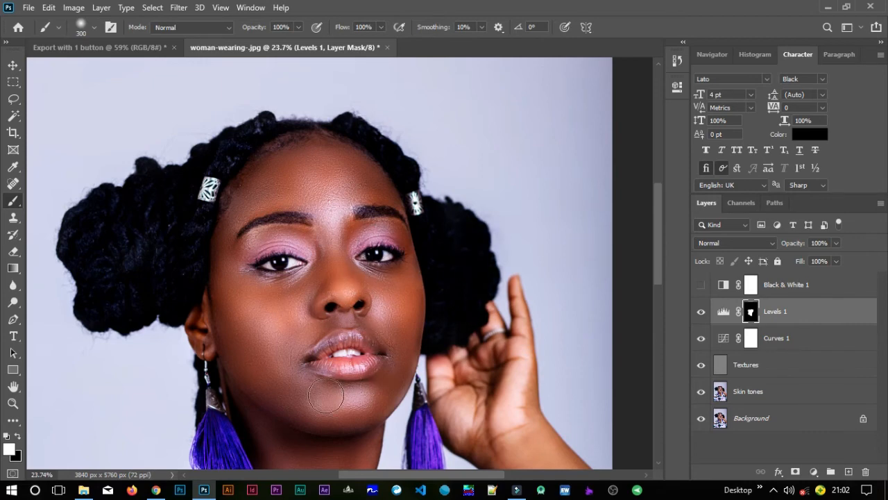
# - Reveal the Levels 1 adjustment on the raised hand and forearm by painting white on its mask
pyautogui.moveTo(453, 292); pyautogui.dragTo(308, 164)
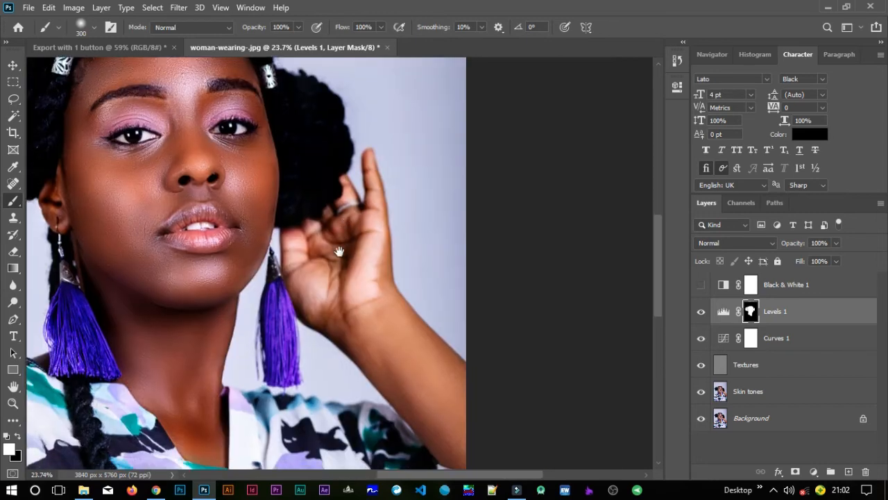
pyautogui.moveTo(307, 257)
pyautogui.mouseDown()
pyautogui.moveTo(335, 258)
pyautogui.moveTo(344, 280)
pyautogui.moveTo(341, 202)
pyautogui.moveTo(348, 191)
pyautogui.moveTo(351, 225)
pyautogui.moveTo(369, 222)
pyautogui.moveTo(372, 165)
pyautogui.moveTo(375, 284)
pyautogui.moveTo(359, 254)
pyautogui.moveTo(395, 293)
pyautogui.moveTo(386, 271)
pyautogui.moveTo(352, 299)
pyautogui.moveTo(325, 270)
pyautogui.moveTo(312, 289)
pyautogui.moveTo(297, 269)
pyautogui.moveTo(321, 294)
pyautogui.moveTo(295, 277)
pyautogui.moveTo(290, 317)
pyautogui.moveTo(273, 268)
pyautogui.moveTo(275, 364)
pyautogui.mouseUp()
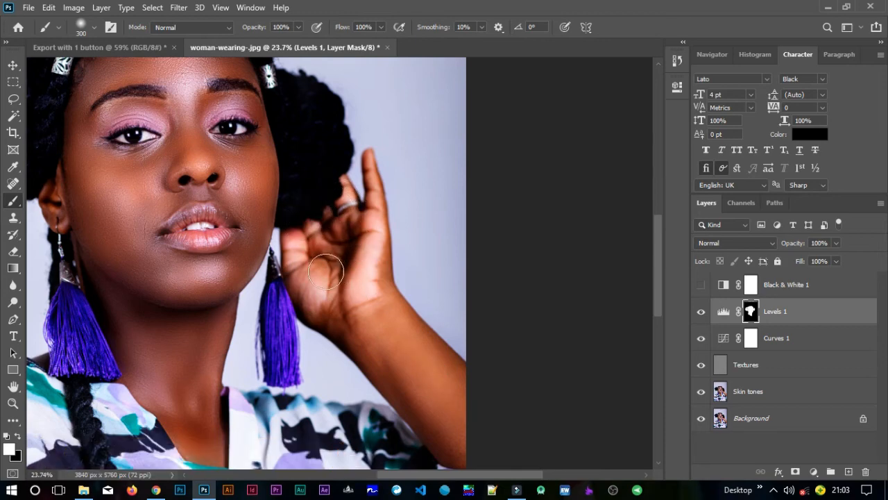
pyautogui.moveTo(327, 292)
pyautogui.mouseDown()
pyautogui.moveTo(305, 274)
pyautogui.moveTo(313, 301)
pyautogui.moveTo(355, 296)
pyautogui.mouseUp()
# - Extend the white painting on the Levels 1 mask over the patterned blouse down to the photo's lower edge
pyautogui.moveTo(173, 360); pyautogui.dragTo(299, 246)
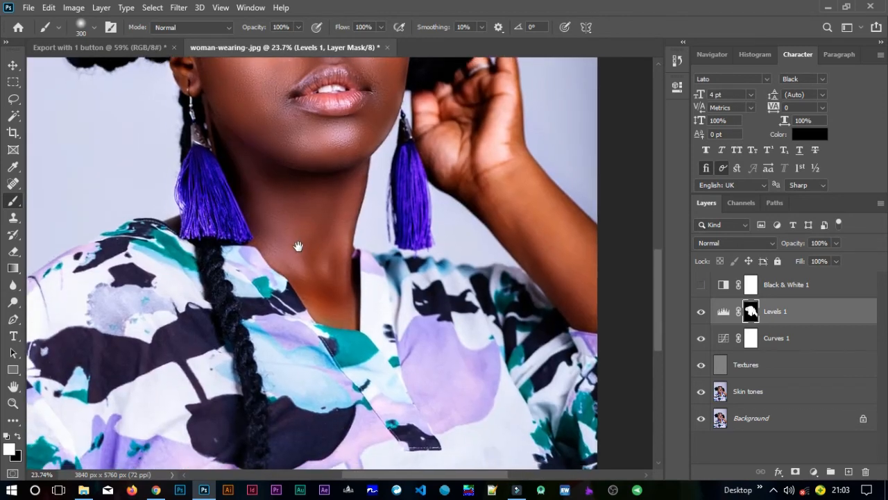
pyautogui.moveTo(258, 208)
pyautogui.mouseDown()
pyautogui.moveTo(317, 294)
pyautogui.moveTo(352, 319)
pyautogui.moveTo(337, 258)
pyautogui.moveTo(297, 234)
pyautogui.mouseUp()
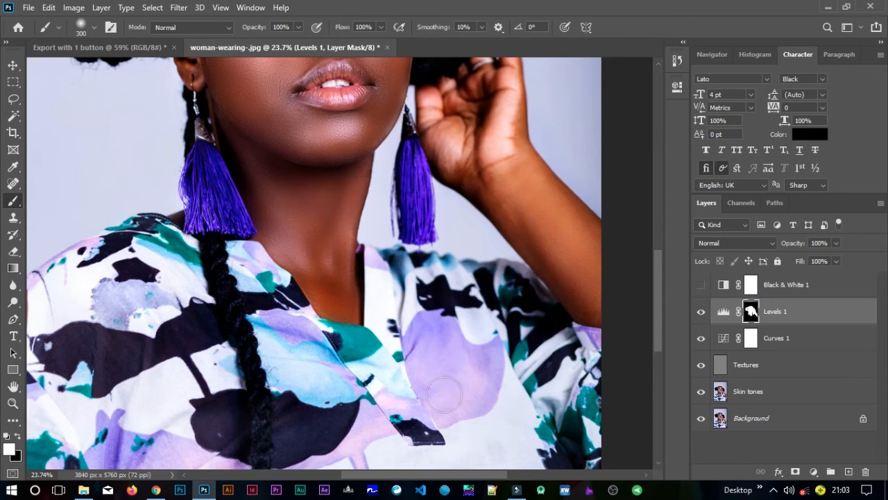
pyautogui.scroll(-2, 307, 371)
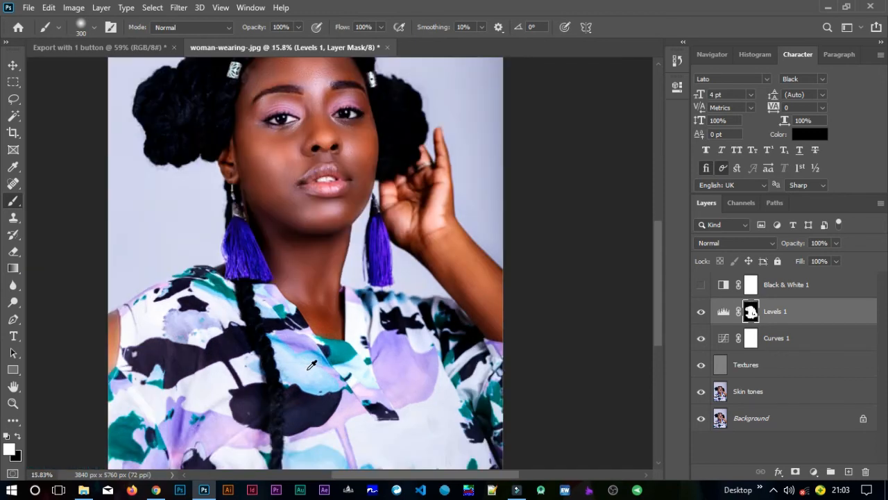
pyautogui.scroll(-1, 236, 361)
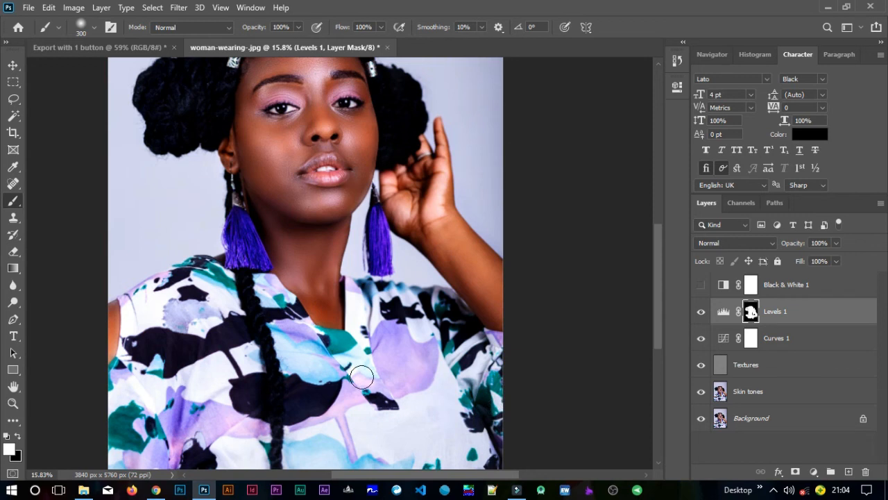
pyautogui.scroll(-2, 394, 387)
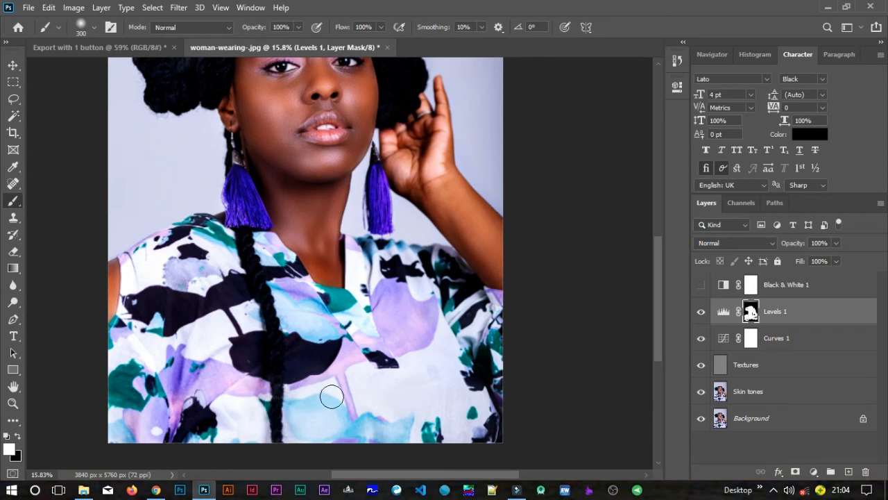
pyautogui.moveTo(390, 425)
pyautogui.mouseDown()
pyautogui.moveTo(456, 451)
pyautogui.moveTo(487, 447)
pyautogui.moveTo(505, 431)
pyautogui.moveTo(499, 308)
pyautogui.mouseUp()
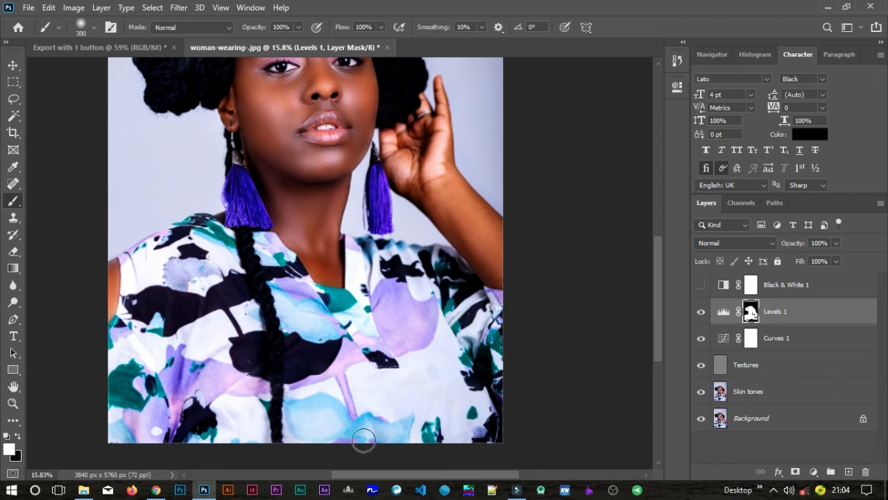
pyautogui.moveTo(118, 353); pyautogui.dragTo(126, 359)
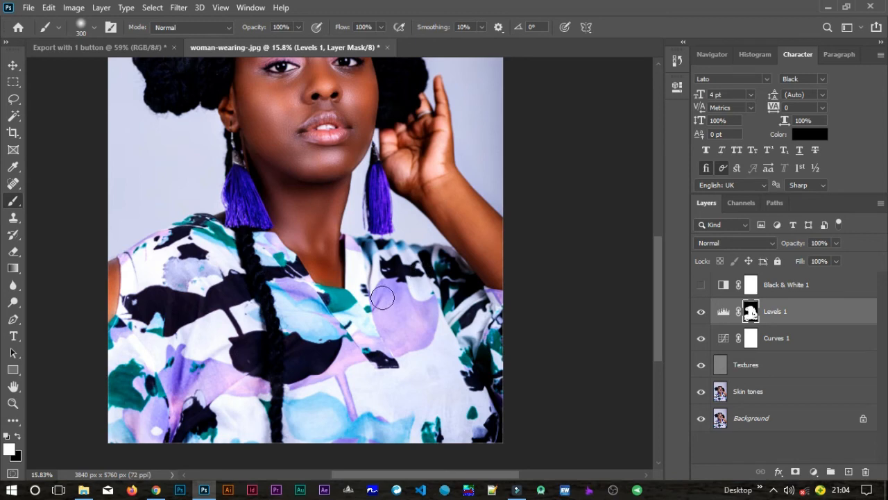
pyautogui.scroll(2, 591, 299)
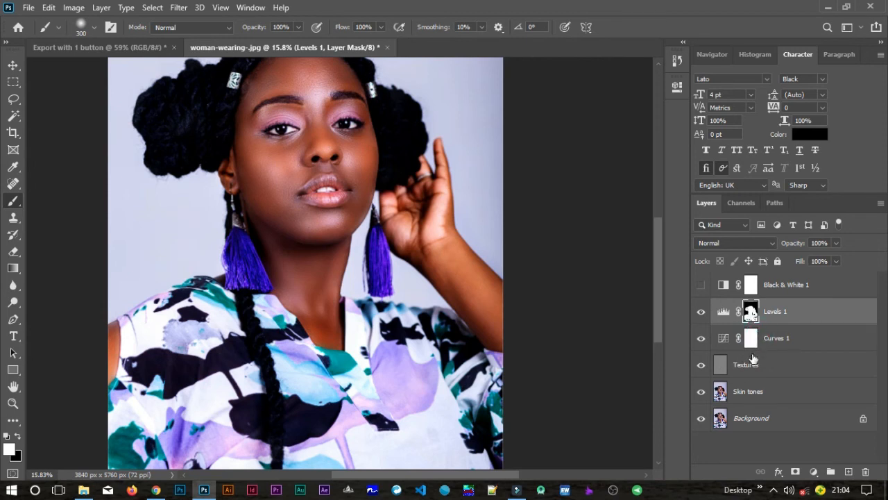
# - Invert the Curves 1 mask to black and paint white over the face, neck, arm and blouse with the 300 px brush
pyautogui.click(751, 340)
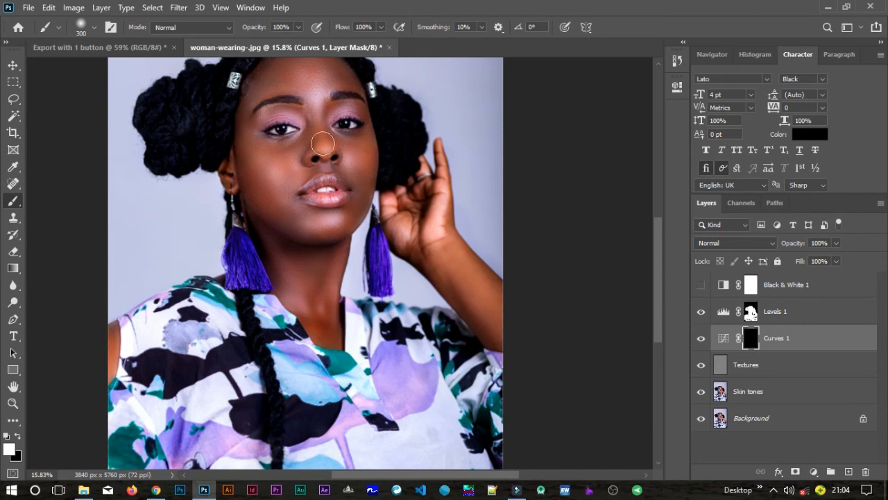
pyautogui.moveTo(340, 184); pyautogui.dragTo(333, 161)
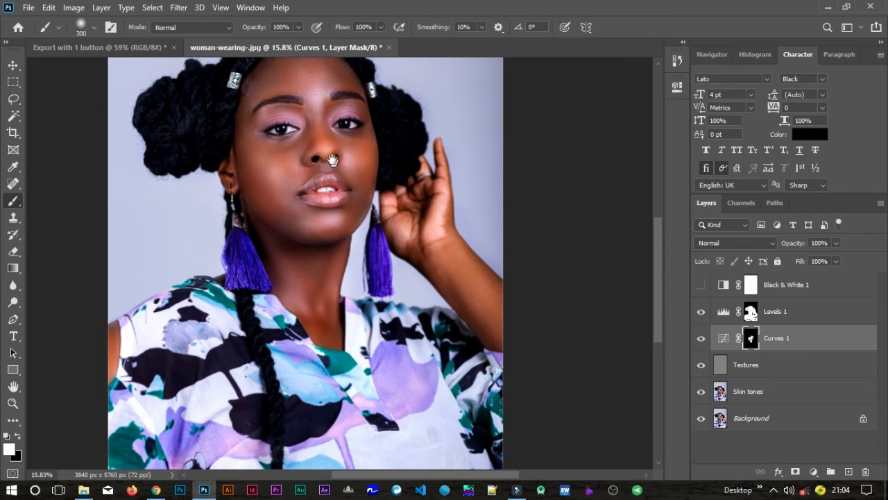
pyautogui.moveTo(342, 227); pyautogui.dragTo(343, 255)
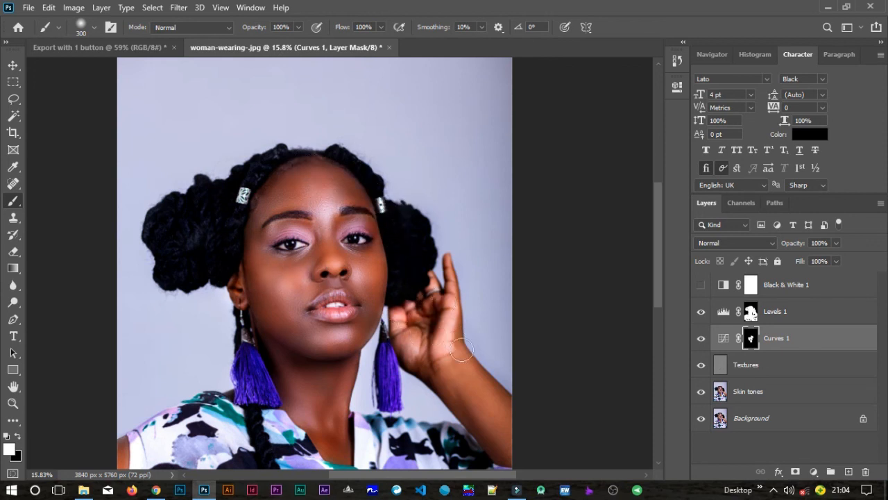
pyautogui.moveTo(331, 415); pyautogui.dragTo(360, 275)
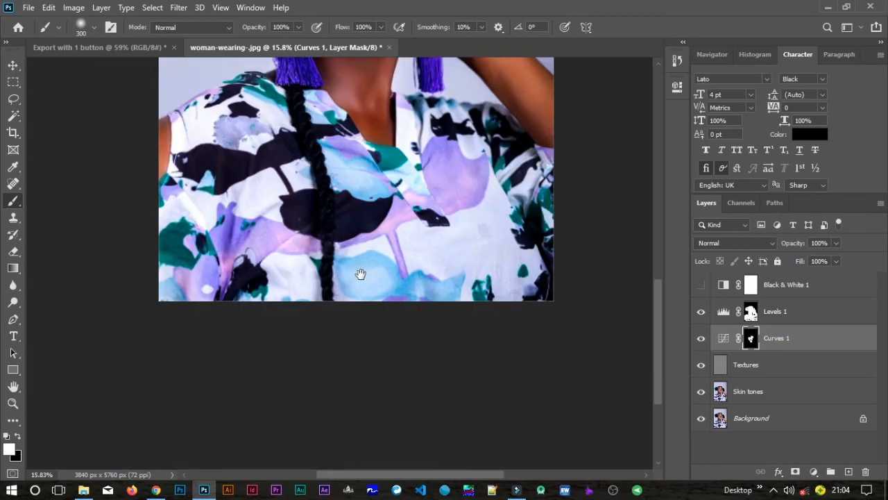
pyautogui.moveTo(365, 307)
pyautogui.mouseDown()
pyautogui.moveTo(347, 148)
pyautogui.moveTo(355, 225)
pyautogui.mouseUp()
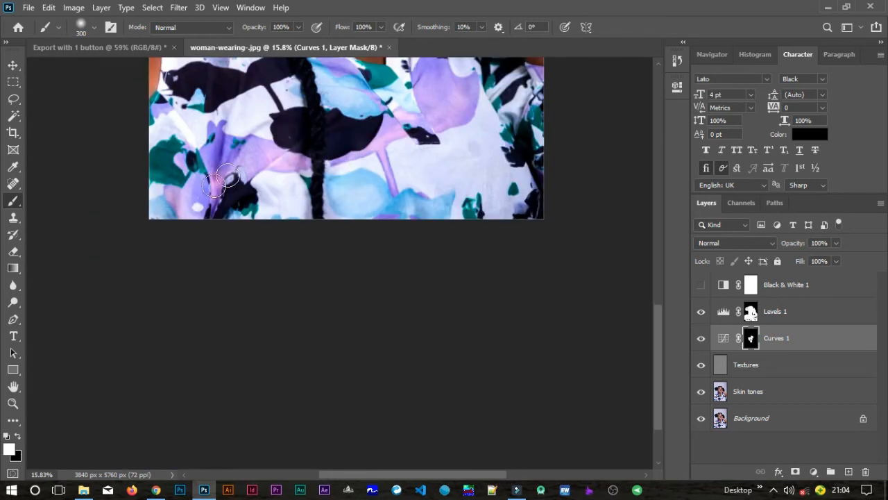
pyautogui.moveTo(150, 164); pyautogui.dragTo(178, 220)
pyautogui.moveTo(345, 184)
pyautogui.mouseDown()
pyautogui.moveTo(539, 200)
pyautogui.moveTo(523, 154)
pyautogui.moveTo(439, 118)
pyautogui.moveTo(456, 374)
pyautogui.mouseUp()
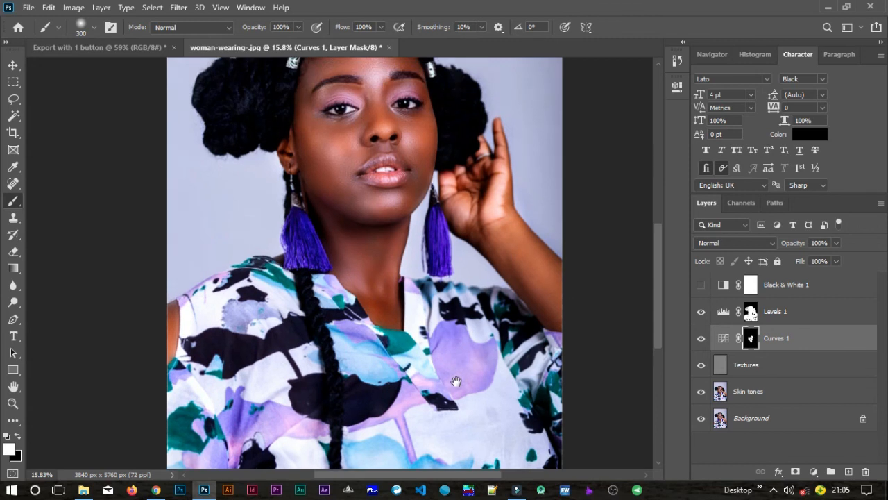
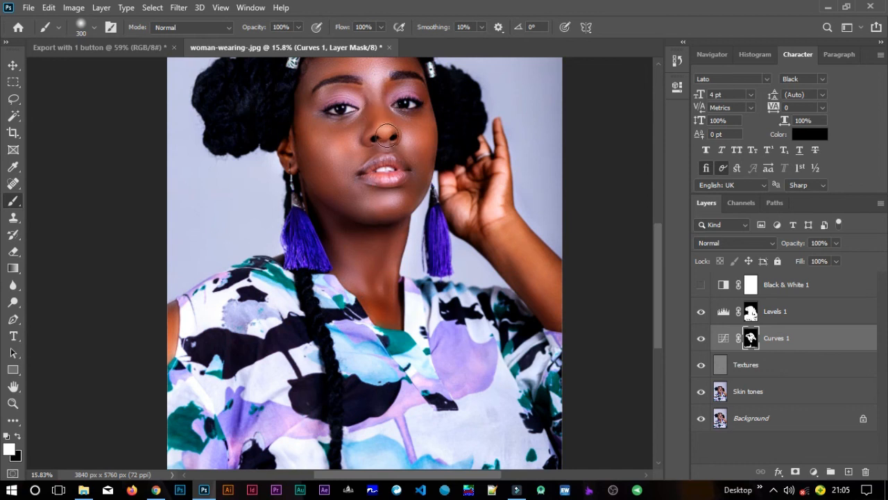
# - Compare the masked grading with the original Background layer alone, restore all visible layers and view the whole portrait
pyautogui.keyDown('alt'); pyautogui.click(701, 418); pyautogui.keyUp('alt')
pyautogui.keyDown('alt'); pyautogui.click(701, 419); pyautogui.keyUp('alt')
pyautogui.scroll(-2, 423, 364)
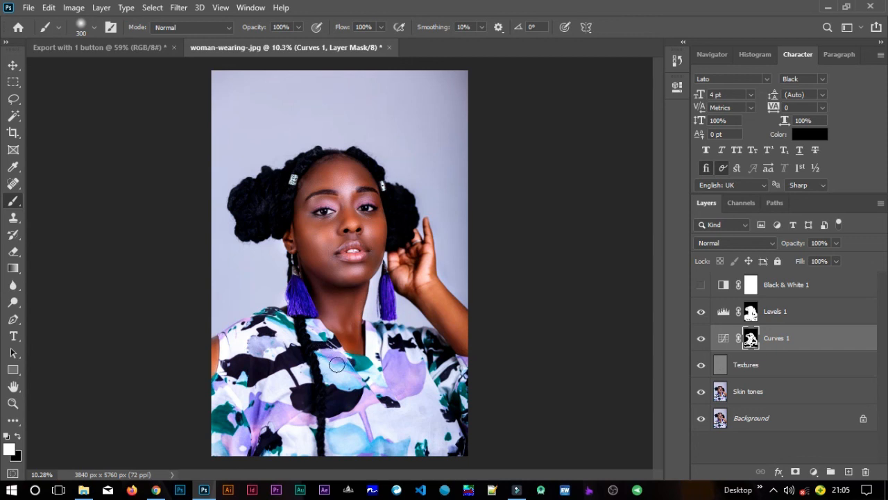
# - Group the layers from Black & White 1 down to Skin tones above the Background, and deselect the group
pyautogui.press('v')
pyautogui.click(516, 337)
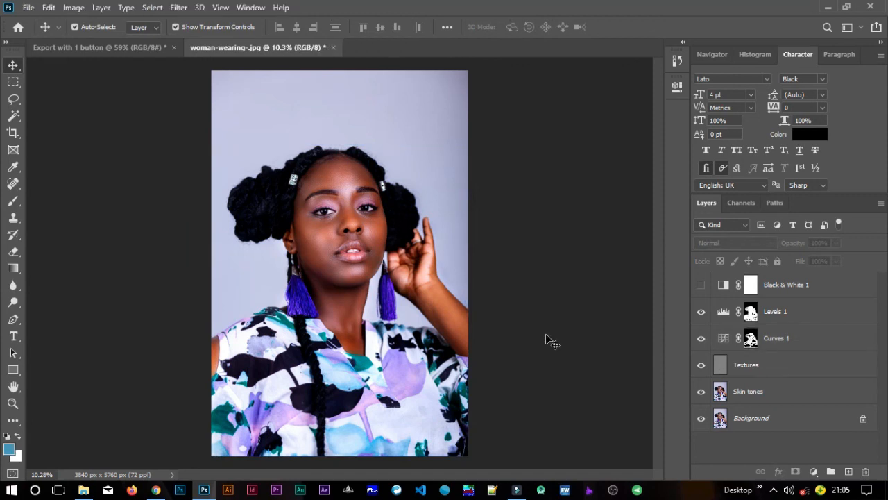
pyautogui.click(785, 286)
pyautogui.keyDown('shift'); pyautogui.click(774, 394); pyautogui.keyUp('shift')
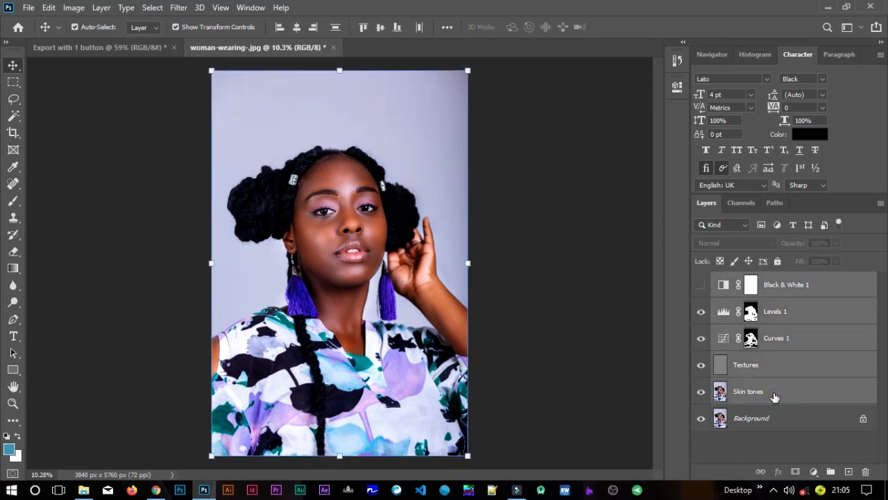
pyautogui.moveTo(781, 391); pyautogui.dragTo(825, 436)
pyautogui.moveTo(830, 471); pyautogui.dragTo(831, 471)
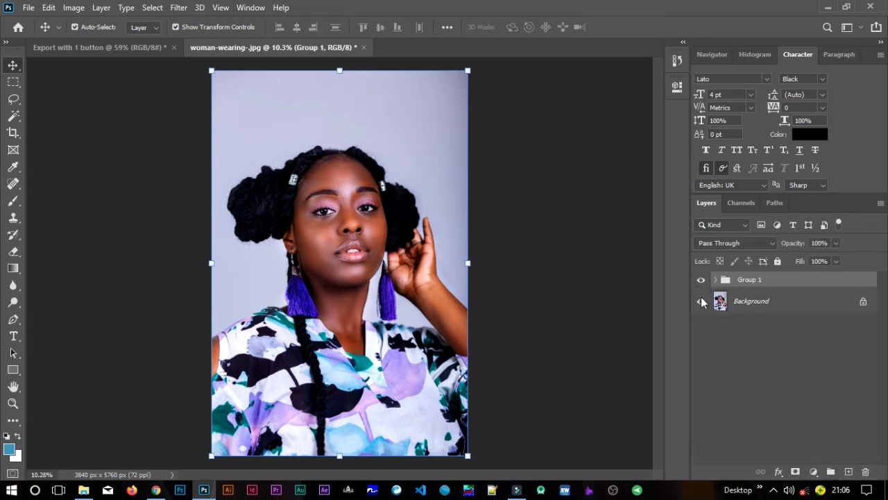
pyautogui.click(529, 310)
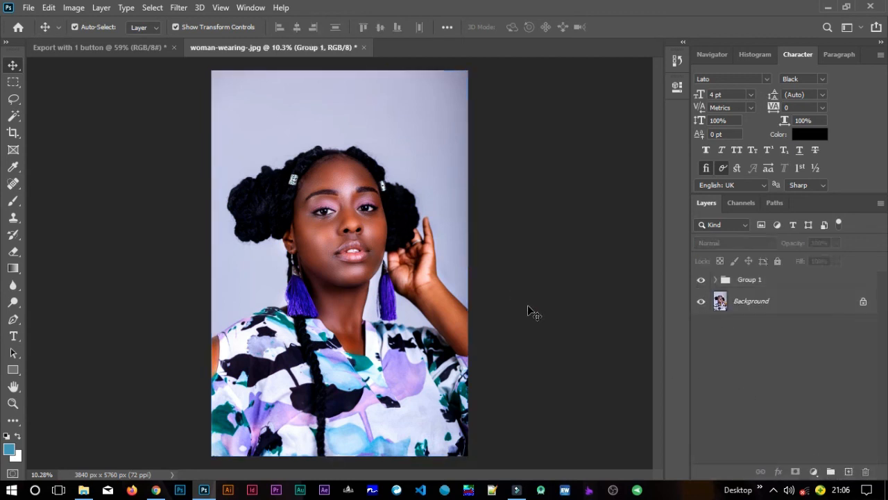